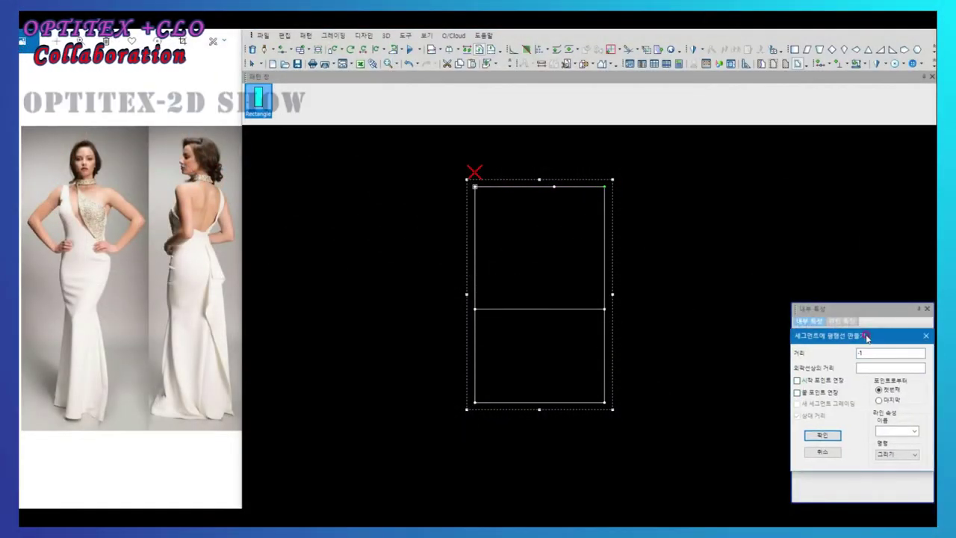
# - Offset a parallel guide line across the rectangular block, splitting it into a drafting grid
pyautogui.click(832, 429)
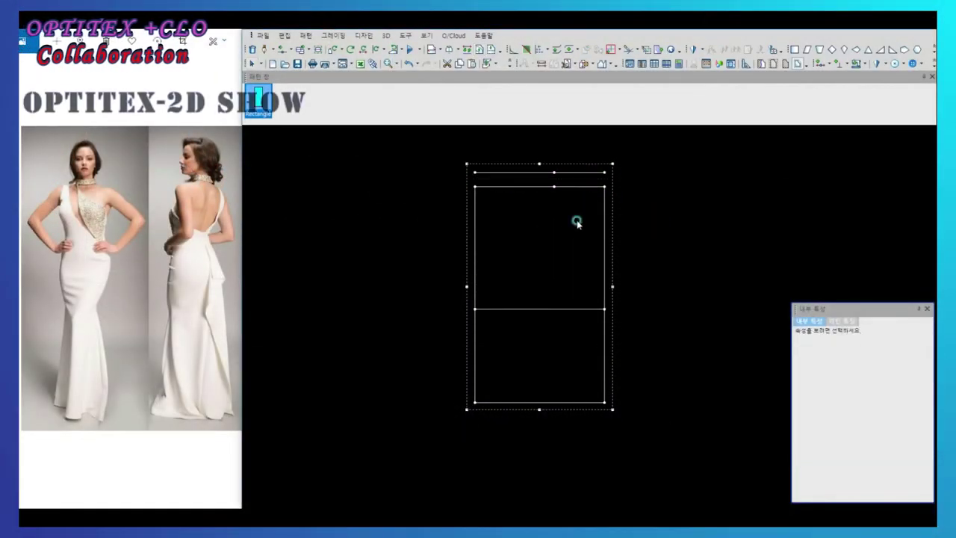
# - Draw the sloped shoulder line from the top-right corner and the armhole line down to the chest
pyautogui.click(608, 173)
pyautogui.click(546, 192)
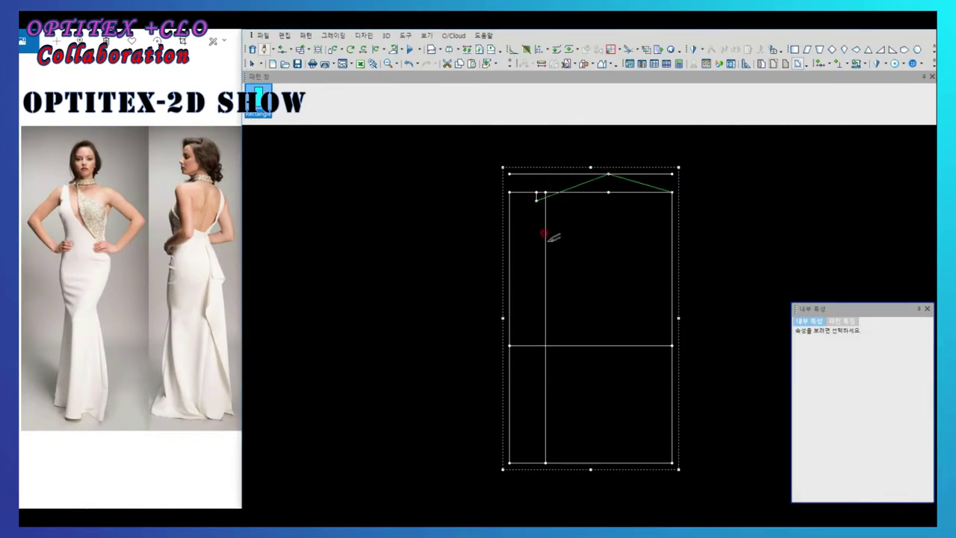
pyautogui.click(545, 282)
pyautogui.click(510, 345)
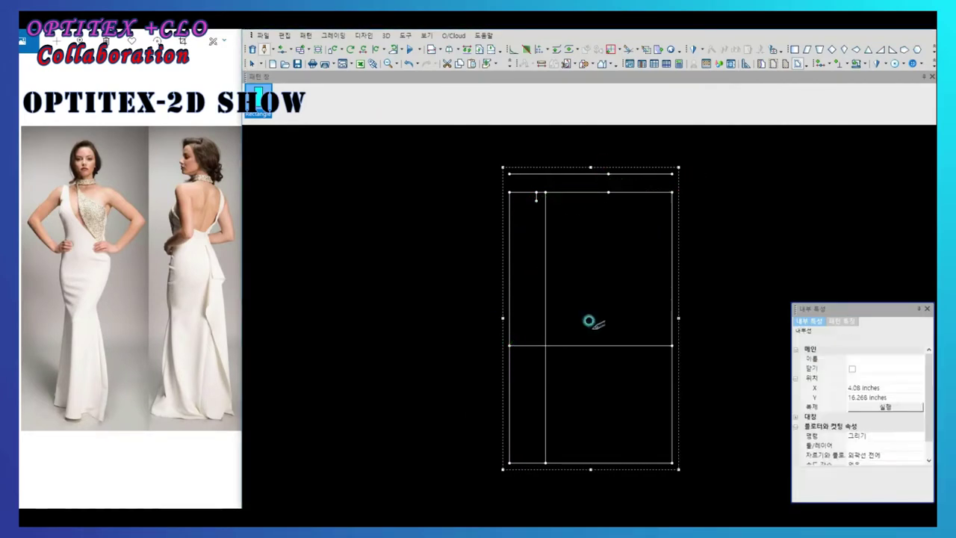
# - Convert the top-right neckline segment and the lower armhole segment into curves
pyautogui.click(636, 182)
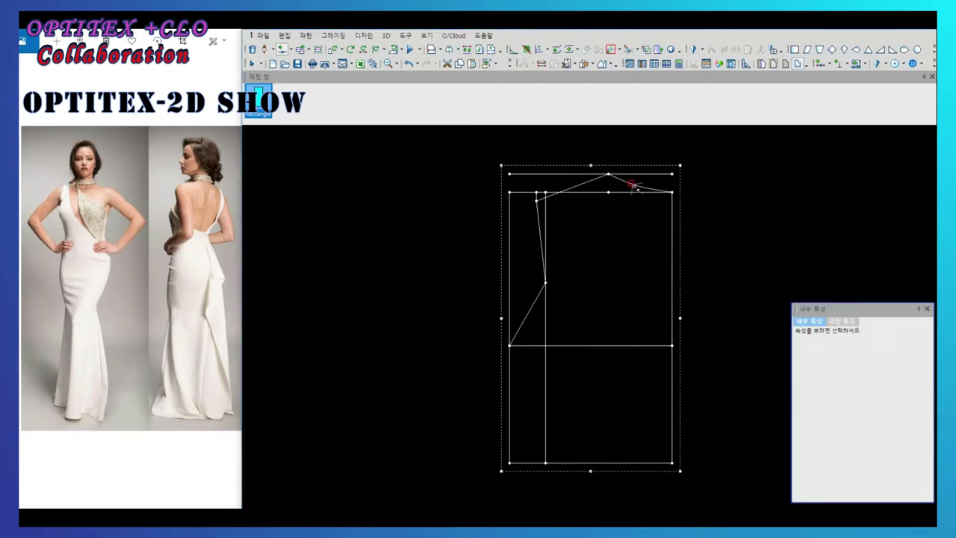
pyautogui.click(628, 186)
pyautogui.click(533, 331)
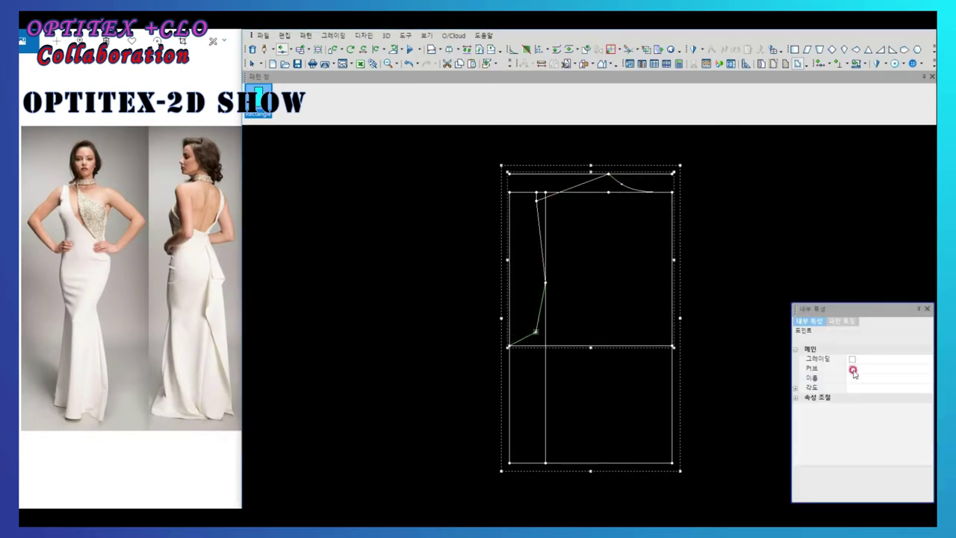
pyautogui.click(852, 370)
pyautogui.scroll(3, 556, 295)
pyautogui.click(546, 270)
pyautogui.scroll(-1, 587, 316)
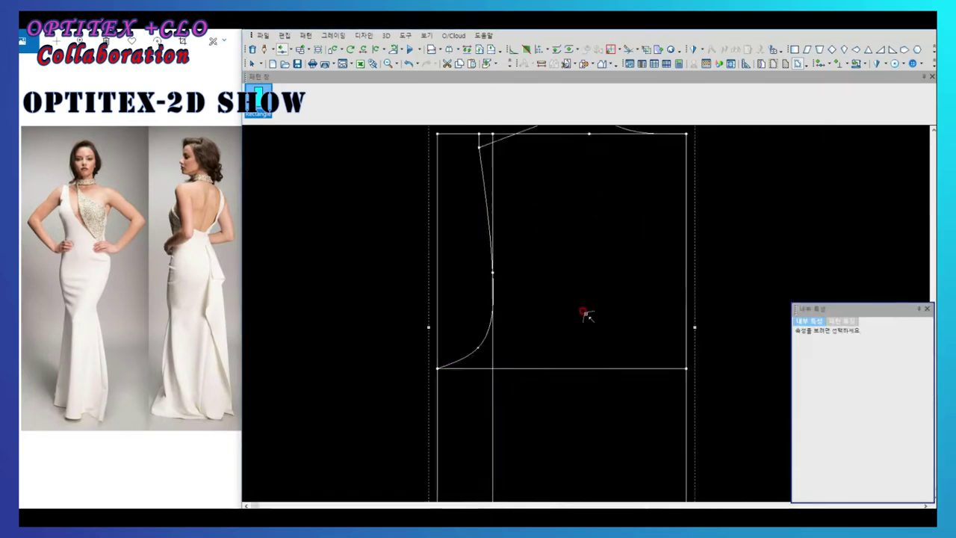
pyautogui.scroll(-3, 590, 313)
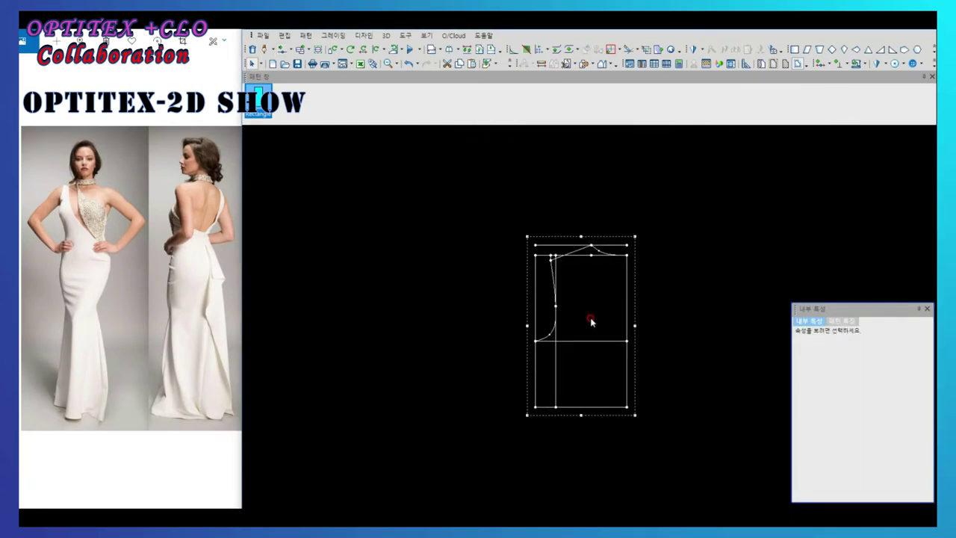
# - Duplicate the bodice piece and place the copy beside the original
pyautogui.hotkey('ctrl', 'c')
pyautogui.hotkey('ctrl', 'v')
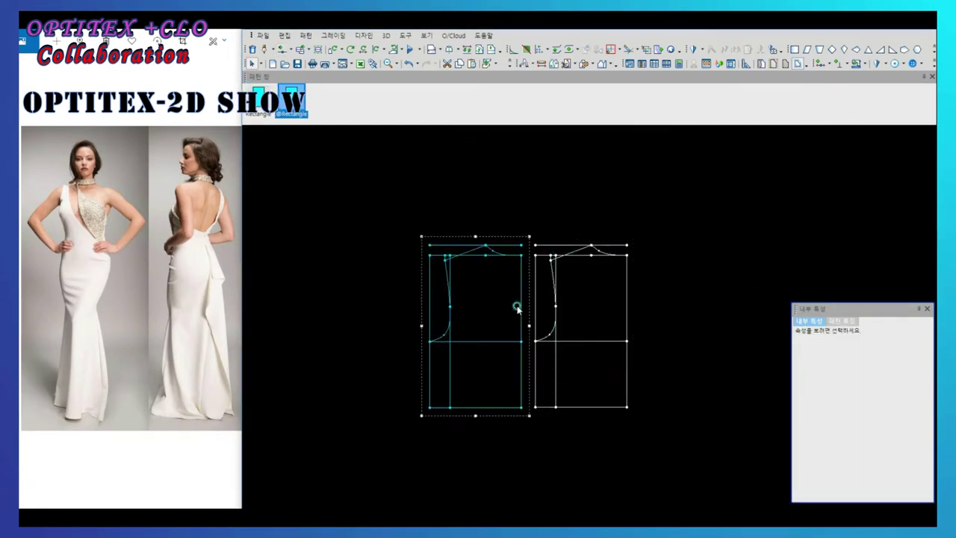
pyautogui.click(590, 321)
# - Name the pieces BACK and FRONT1 and offset a parallel line from FRONT1's top segment
pyautogui.click(690, 307)
pyautogui.click(862, 378)
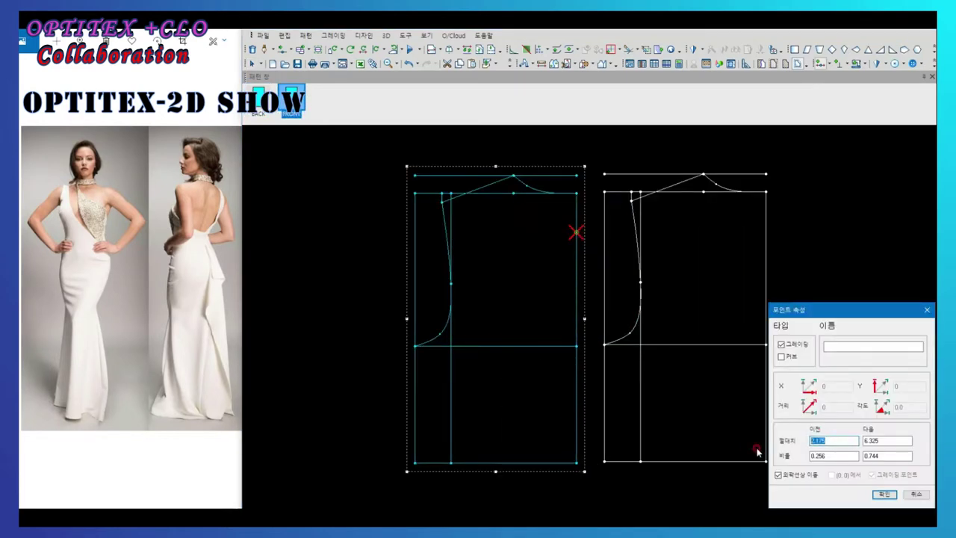
pyautogui.press('Return')
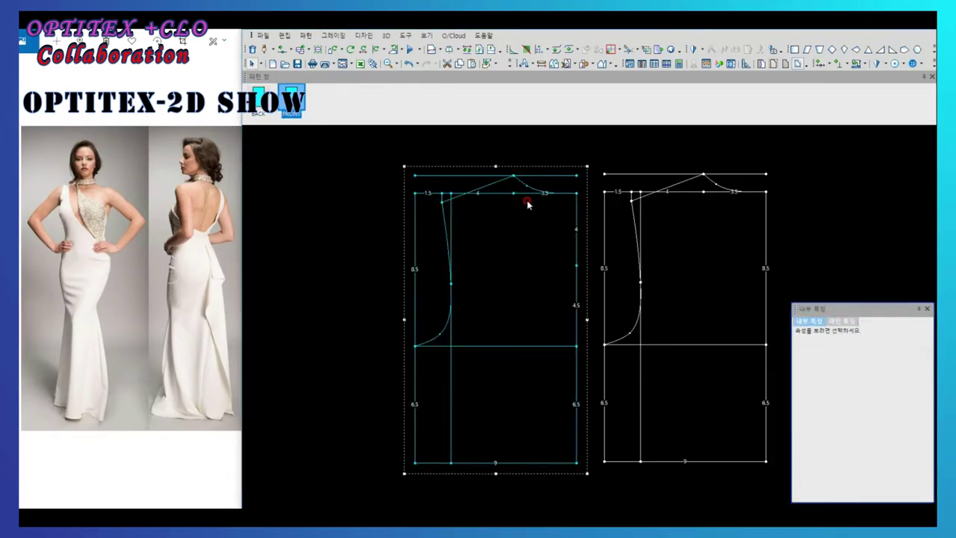
pyautogui.click(514, 176)
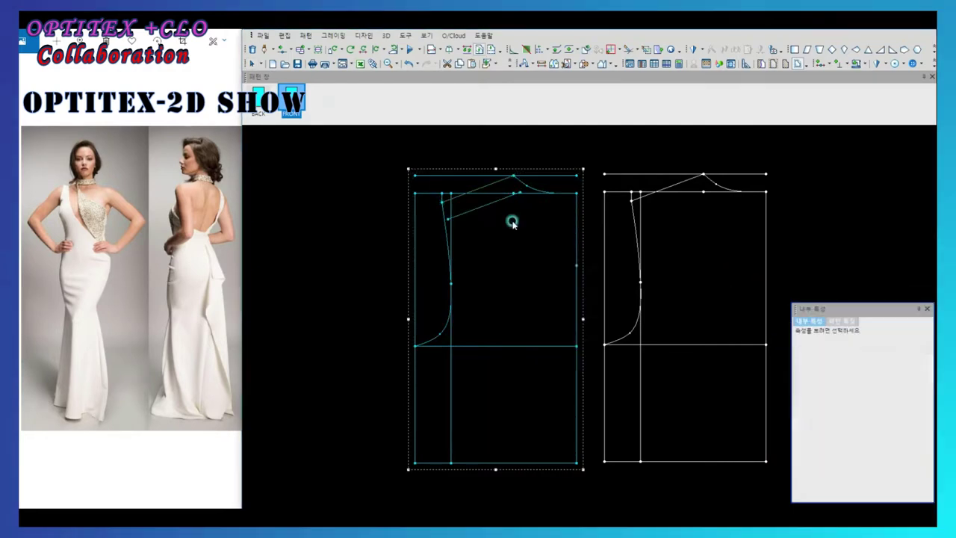
pyautogui.click(925, 65)
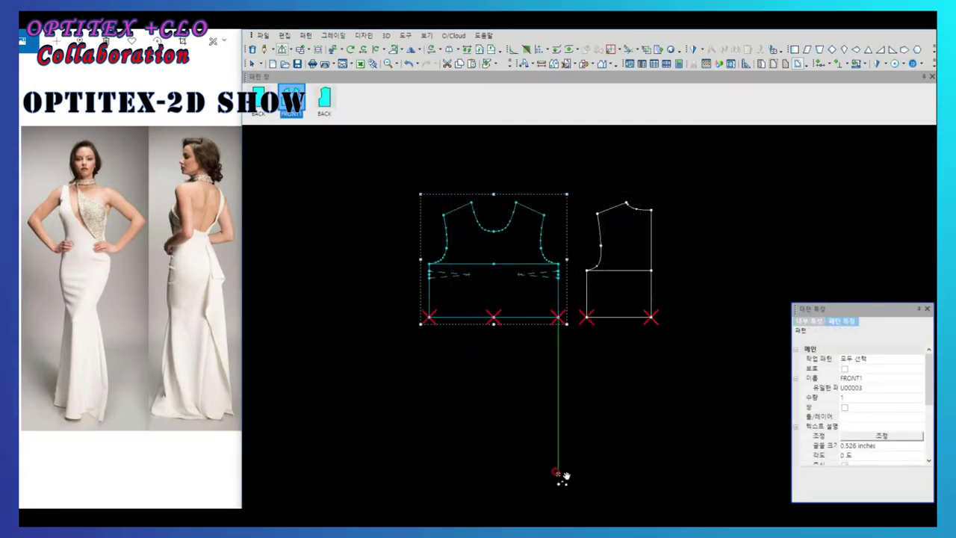
# - Lengthen FRONT1 and BACK downward by 21.905 to full dress length
pyautogui.click(559, 472)
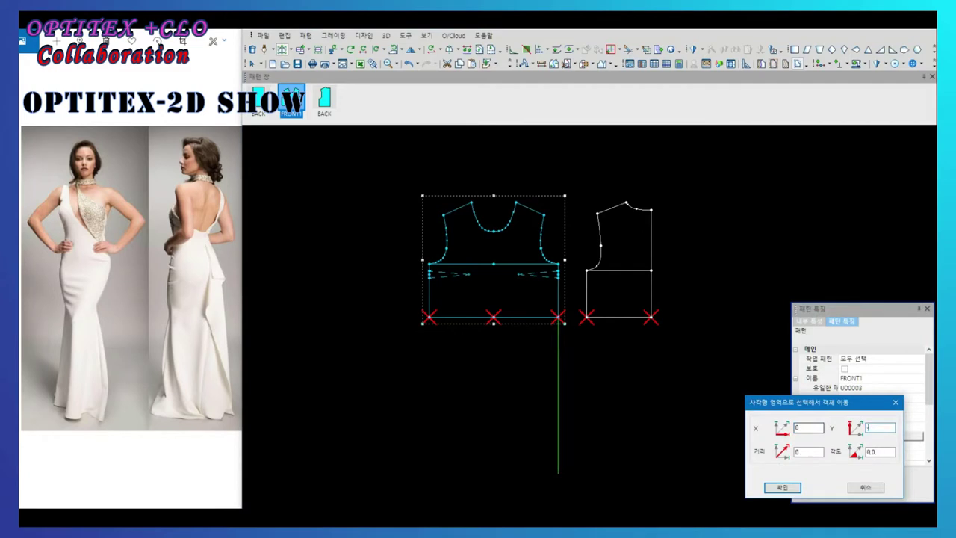
pyautogui.press('Return')
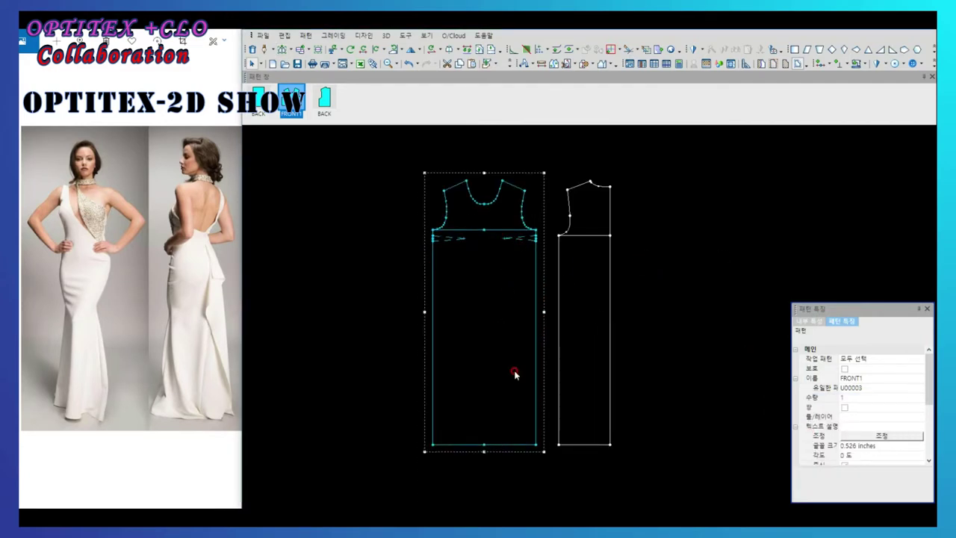
pyautogui.click(533, 442)
pyautogui.press('Return')
pyautogui.click(578, 444)
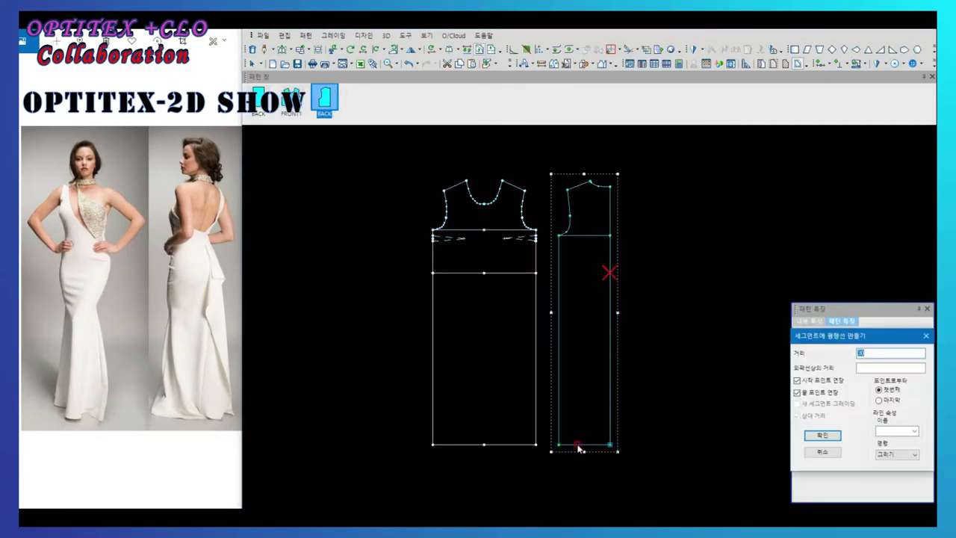
pyautogui.press('Return')
# - Add parallel horizontal guide lines below the waist on both FRONT1 and BACK
pyautogui.click(486, 273)
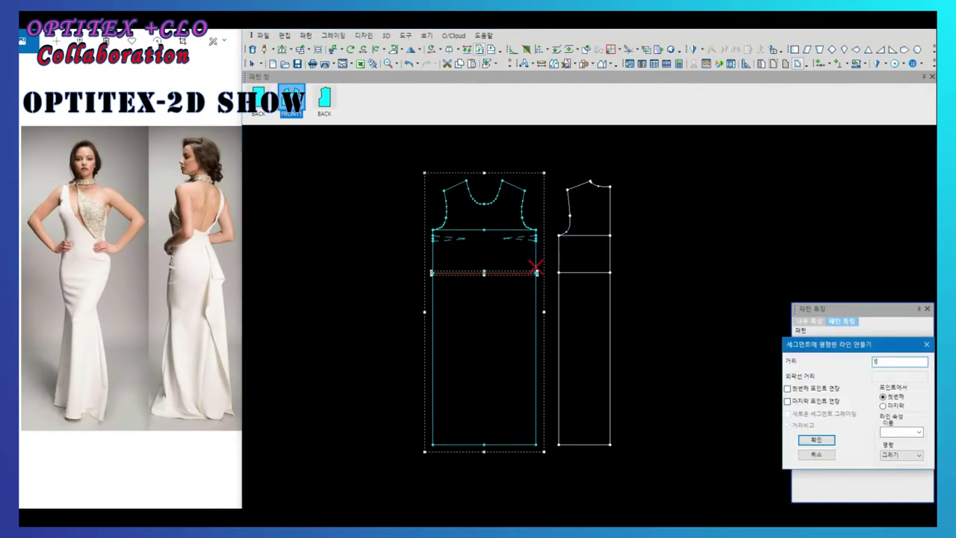
pyautogui.press('Return')
pyautogui.click(609, 273)
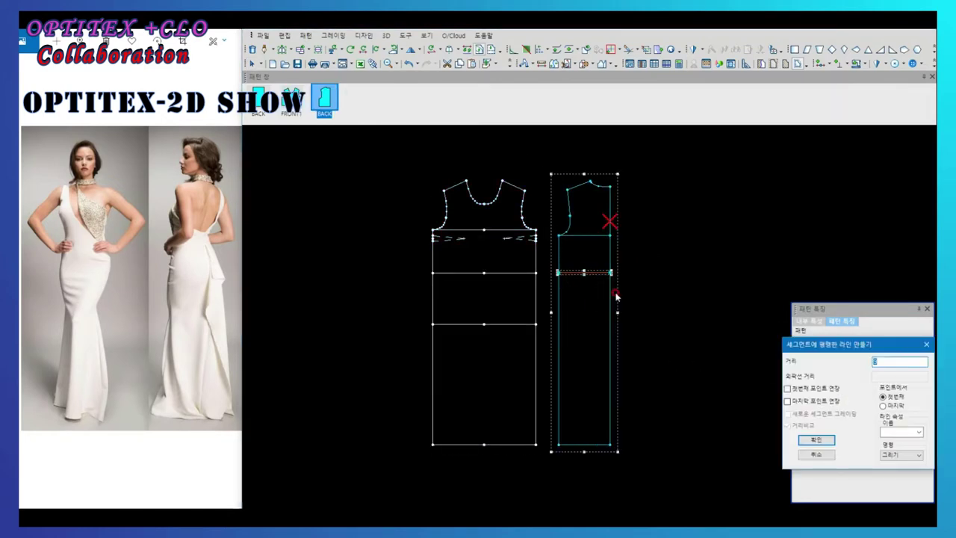
pyautogui.press('Return')
pyautogui.click(554, 333)
pyautogui.press('Return')
pyautogui.rightClick(650, 246)
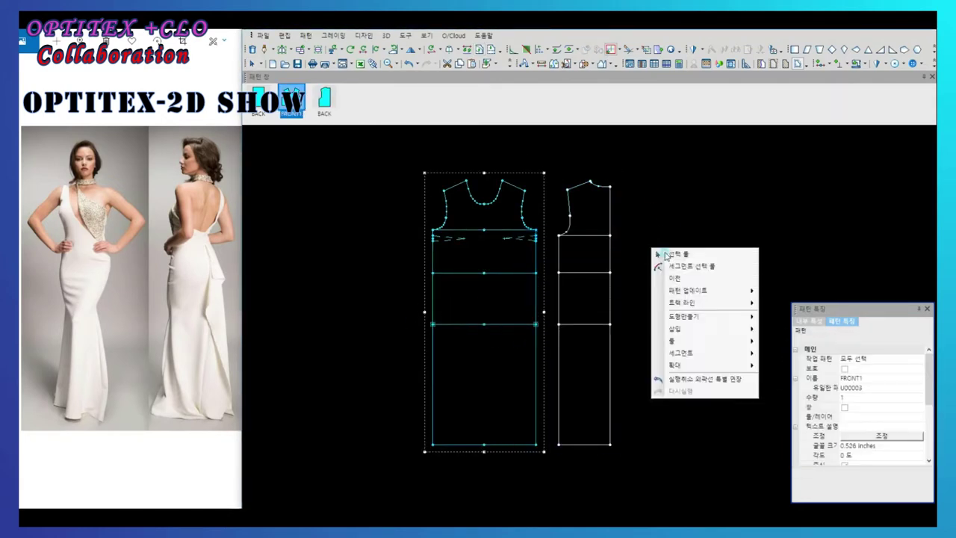
pyautogui.click(582, 308)
pyautogui.press('Tab')
pyautogui.press('Tab')
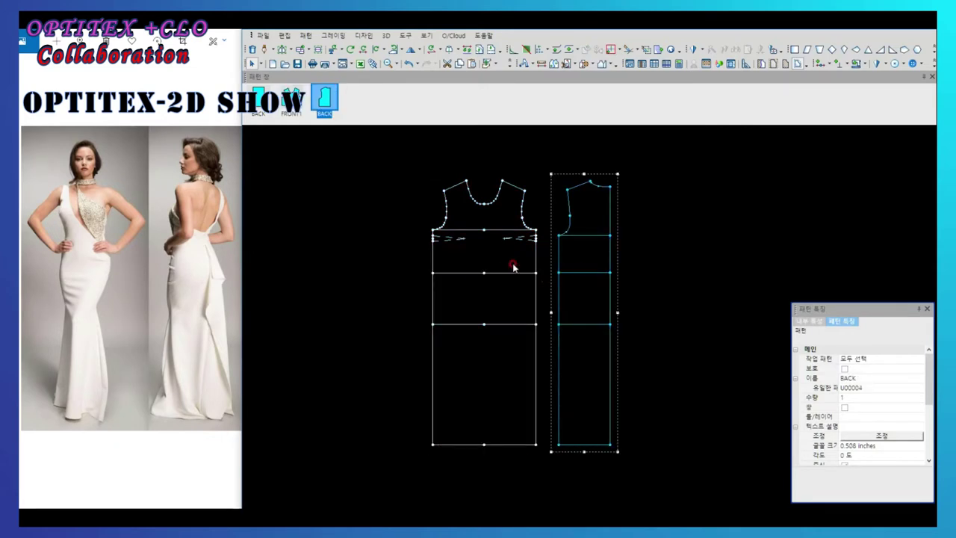
pyautogui.press('Tab')
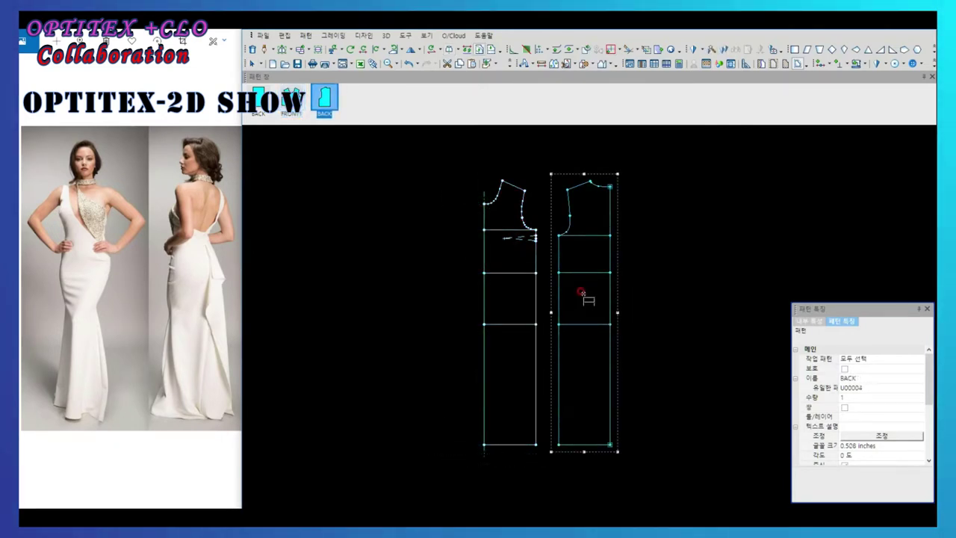
# - Reduce FRONT1 to a half piece and move the BACK side-seam point
pyautogui.click(535, 323)
pyautogui.click(624, 362)
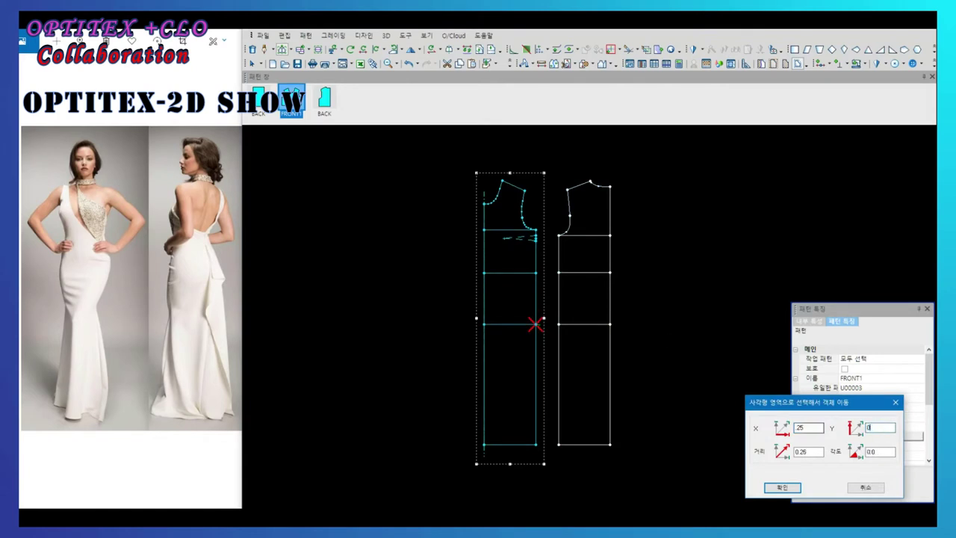
pyautogui.click(559, 323)
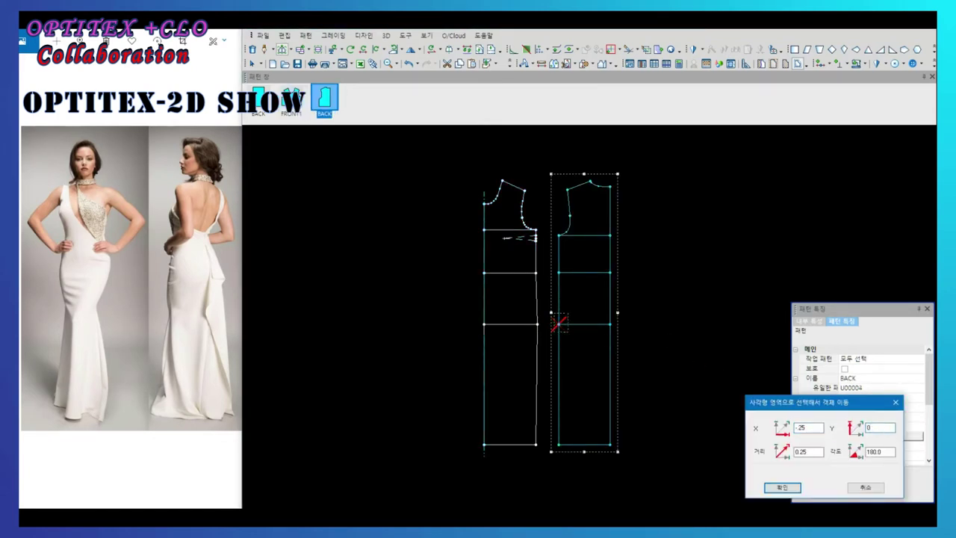
pyautogui.press('Return')
pyautogui.scroll(2, 651, 246)
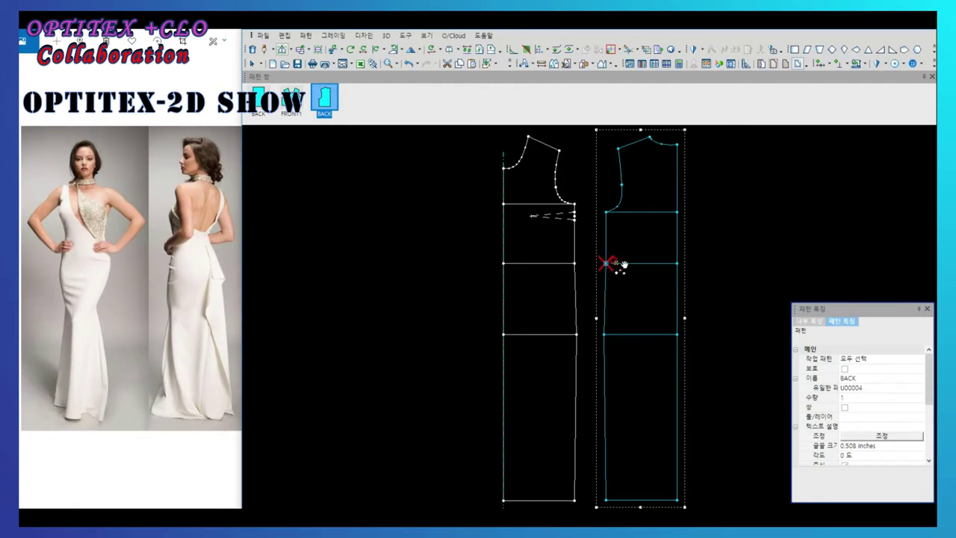
# - Shift both pieces' waist points inward, using offsets like 0.25 and -0.75
pyautogui.click(624, 265)
pyautogui.press('Return')
pyautogui.click(572, 263)
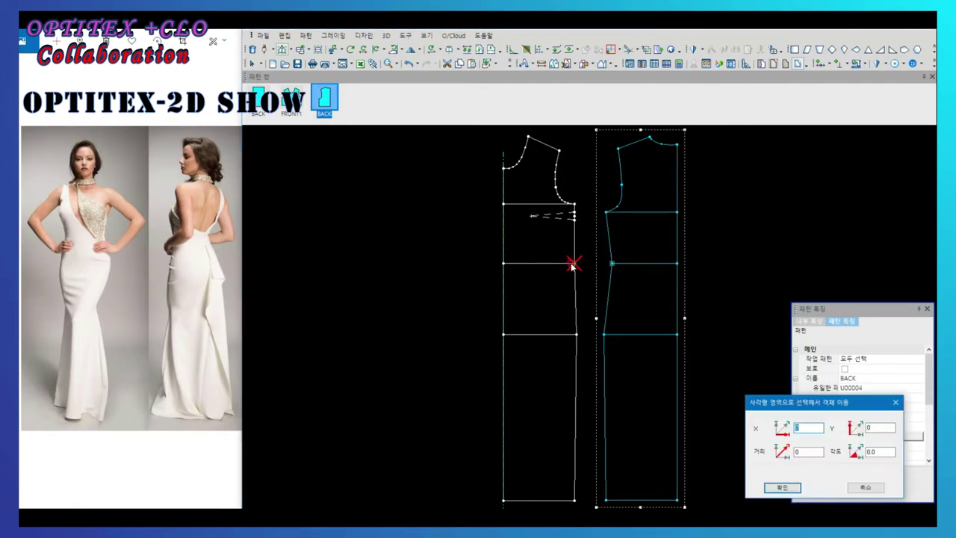
pyautogui.press('Return')
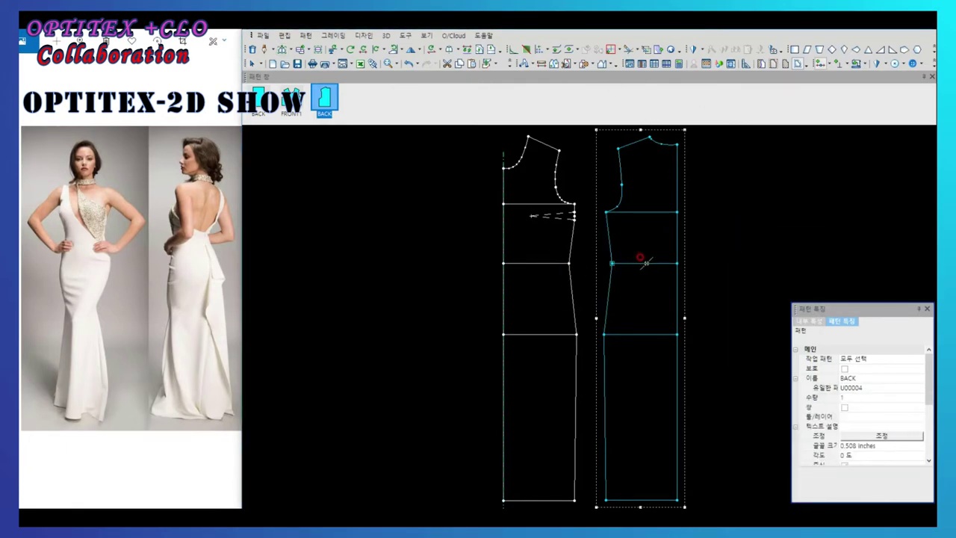
pyautogui.click(647, 265)
pyautogui.press('Return')
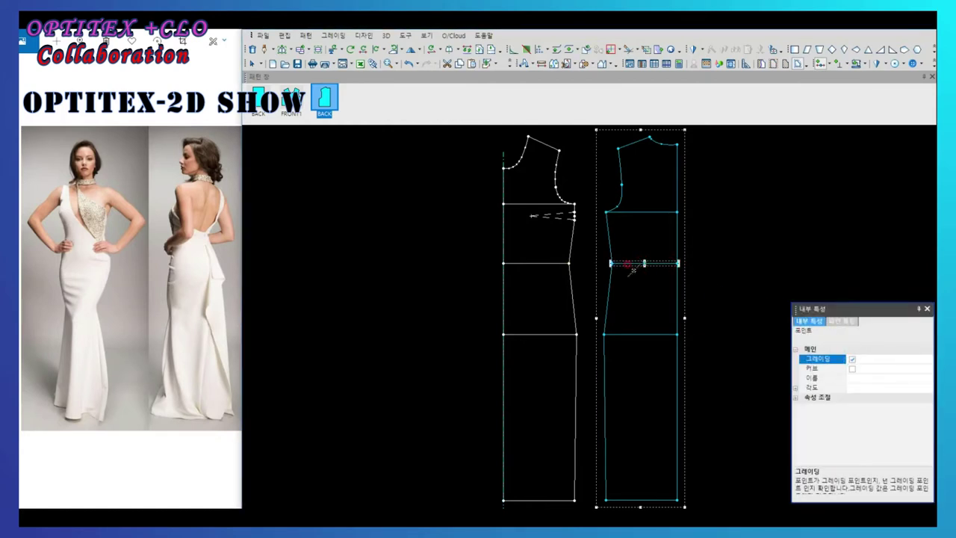
pyautogui.click(547, 263)
# - Draw a vertical line on FRONT1 and offset parallel guide lines for the waist dart
pyautogui.click(534, 314)
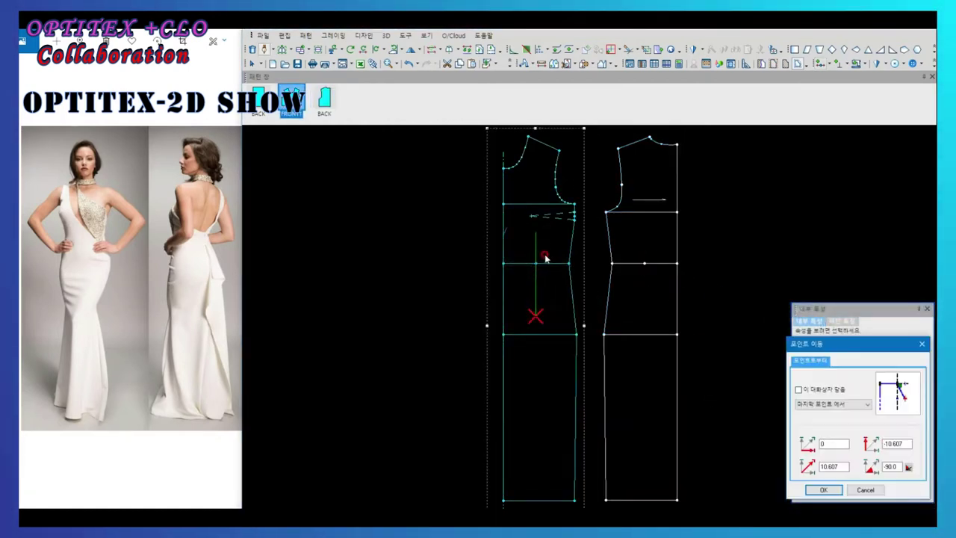
pyautogui.rightClick(543, 278)
pyautogui.click(569, 319)
pyautogui.scroll(3, 528, 216)
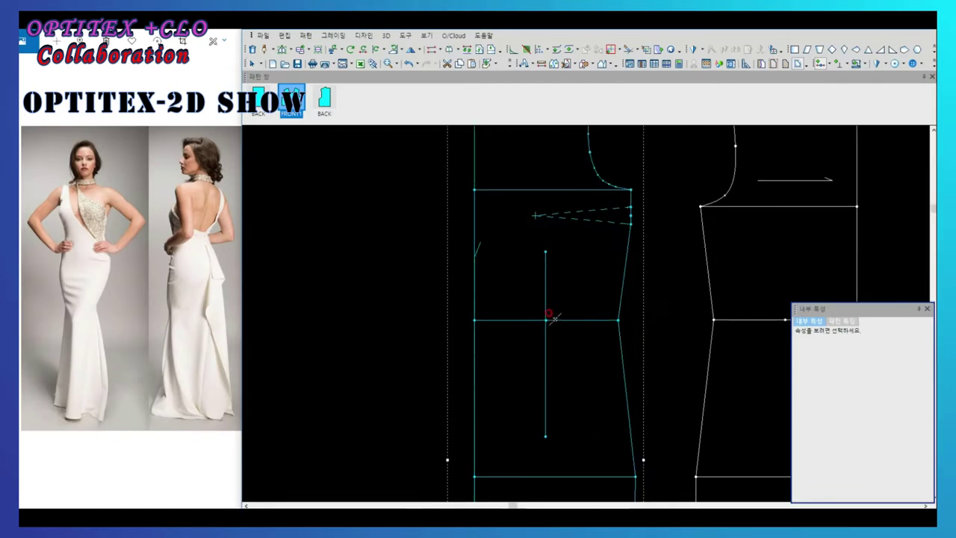
pyautogui.click(546, 254)
pyautogui.click(576, 305)
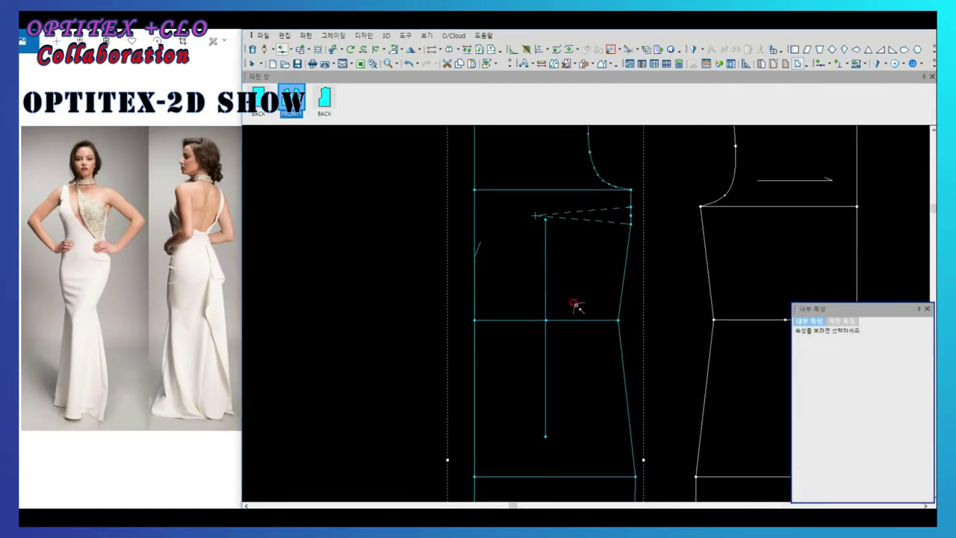
pyautogui.scroll(-1, 578, 271)
pyautogui.click(566, 272)
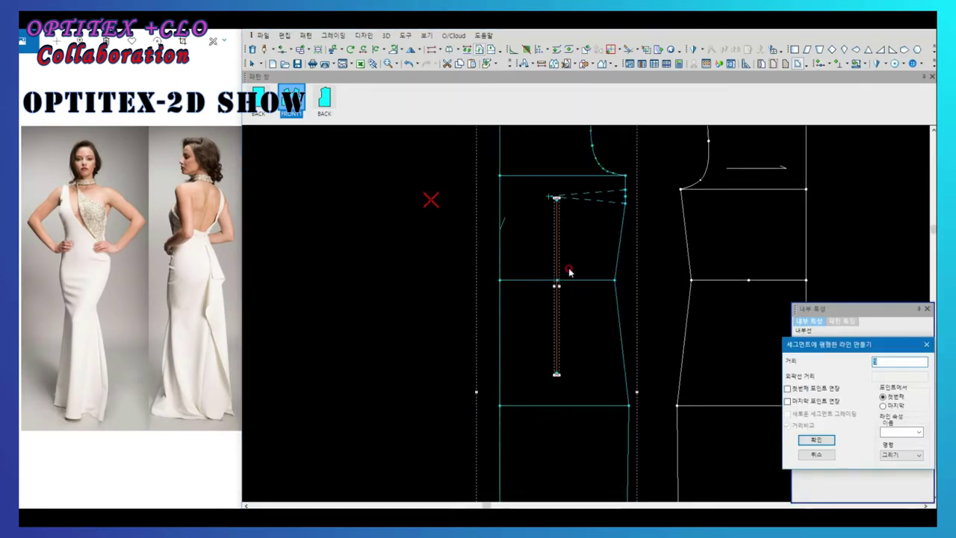
pyautogui.press('Return')
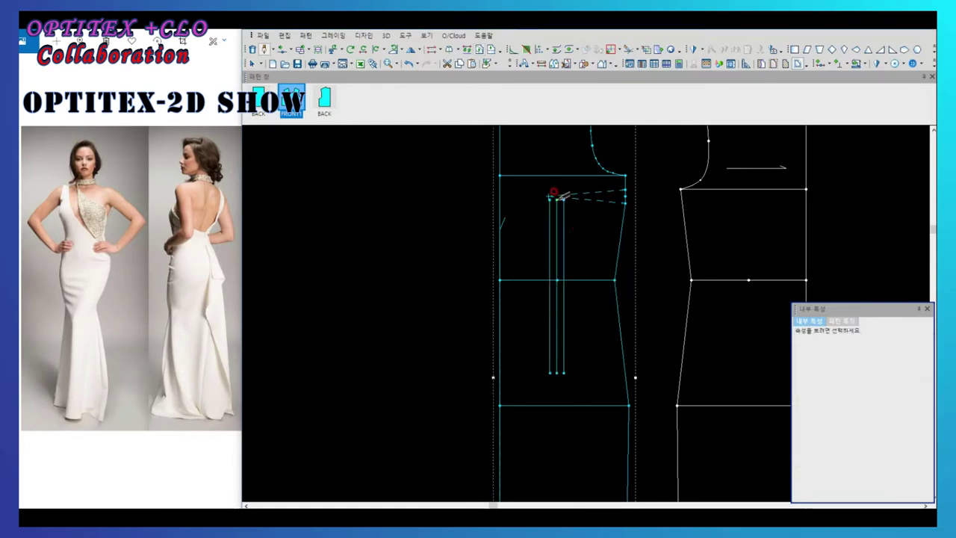
# - Drag the dart point to form the diamond-shaped waist dart
pyautogui.moveTo(550, 194); pyautogui.dragTo(549, 280)
pyautogui.press('Return')
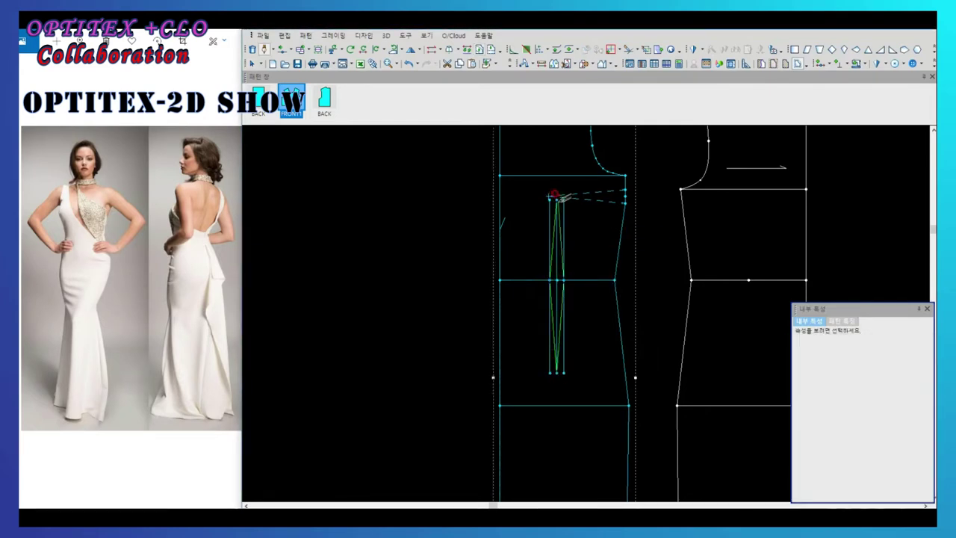
pyautogui.rightClick(581, 226)
pyautogui.click(594, 235)
# - Check the FRONT and BACK darts and pick the front side-seam point
pyautogui.scroll(-3, 586, 317)
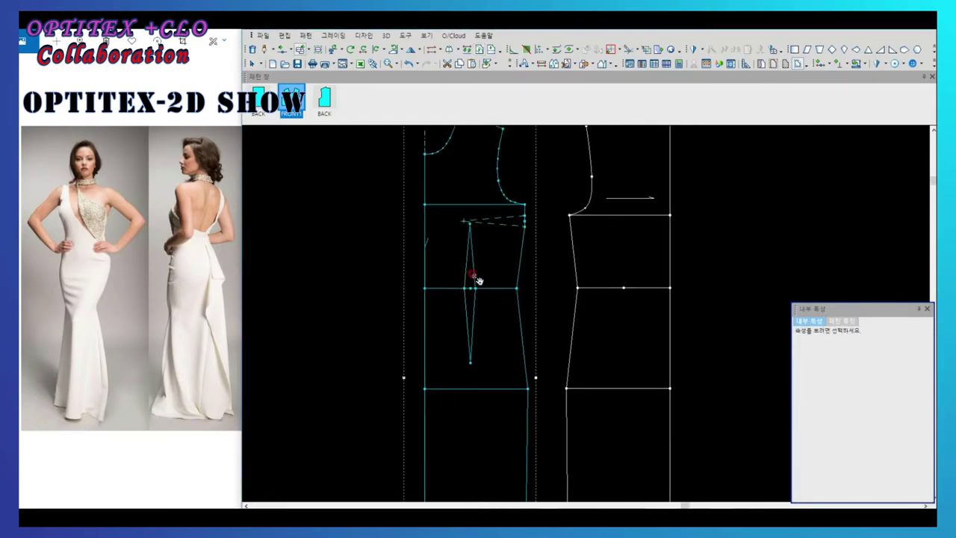
pyautogui.click(542, 253)
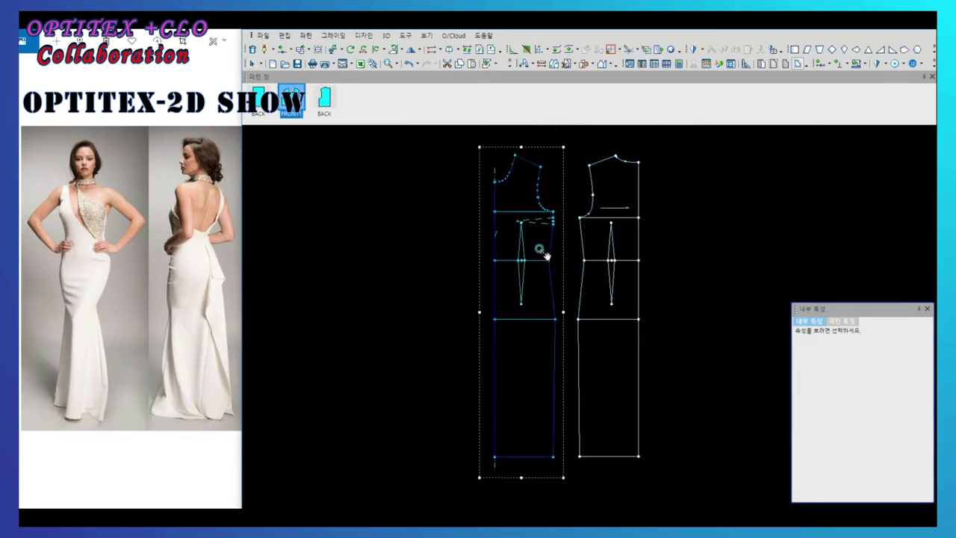
pyautogui.click(619, 331)
pyautogui.scroll(3, 586, 307)
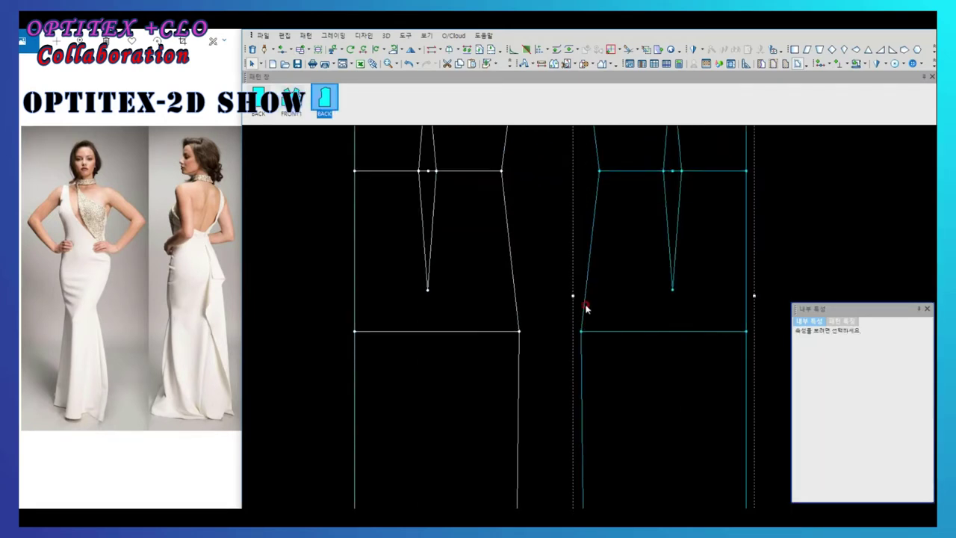
pyautogui.click(513, 224)
pyautogui.rightClick(512, 224)
# - Set the side-seam points on FRONT1 and BACK to Curve
pyautogui.click(602, 294)
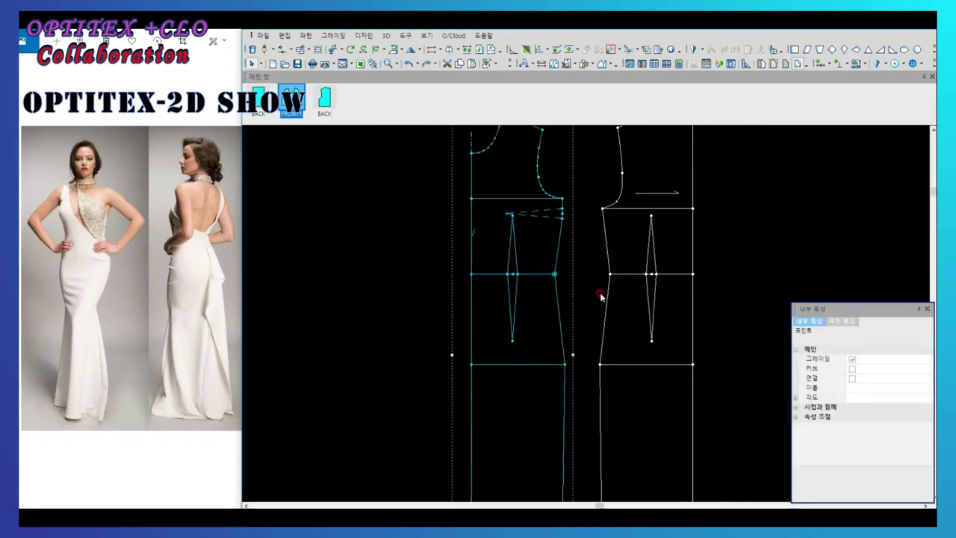
pyautogui.click(851, 369)
pyautogui.click(541, 378)
pyautogui.scroll(-2, 576, 299)
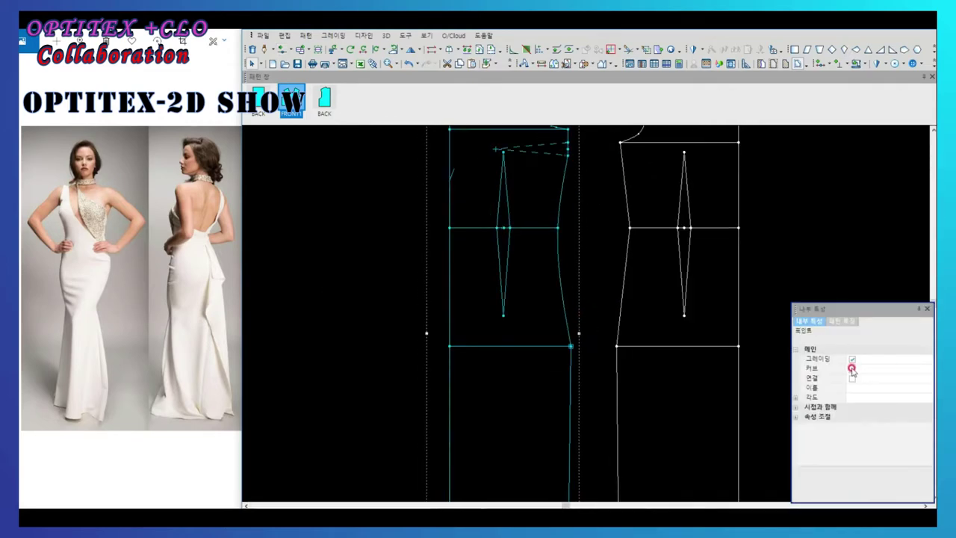
pyautogui.click(566, 298)
pyautogui.scroll(2, 579, 310)
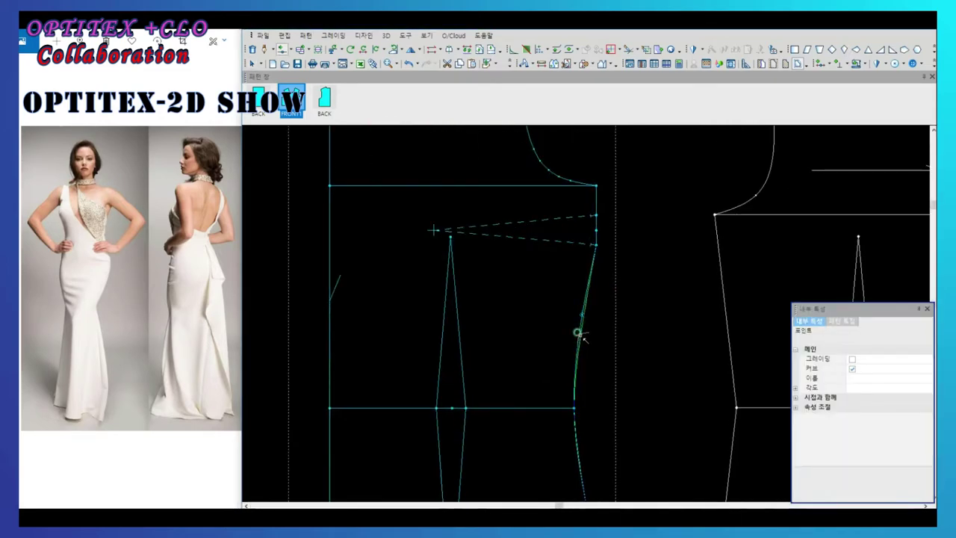
pyautogui.scroll(-3, 581, 329)
pyautogui.scroll(1, 579, 314)
pyautogui.scroll(-1, 581, 313)
pyautogui.scroll(-1, 568, 299)
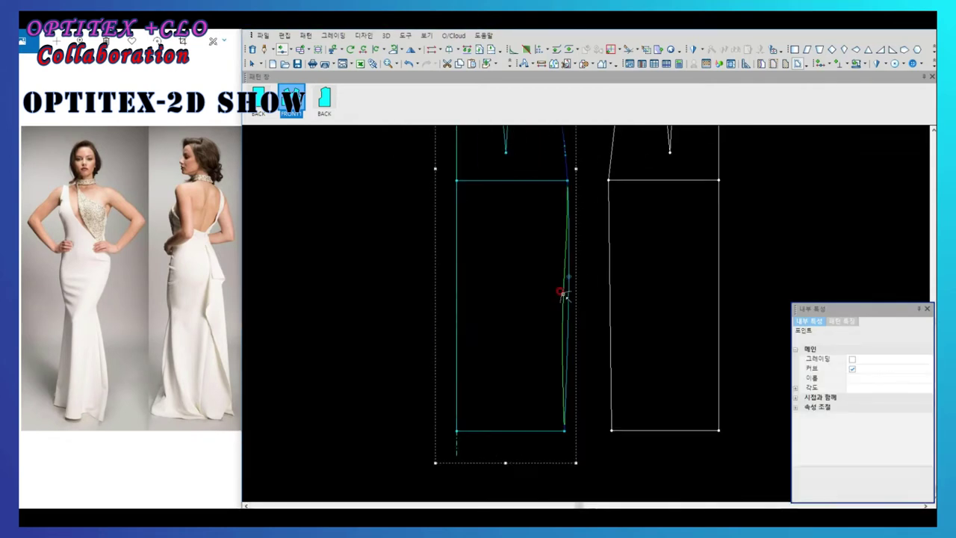
pyautogui.scroll(-1, 588, 320)
pyautogui.scroll(1, 588, 319)
pyautogui.click(573, 316)
pyautogui.scroll(-2, 572, 316)
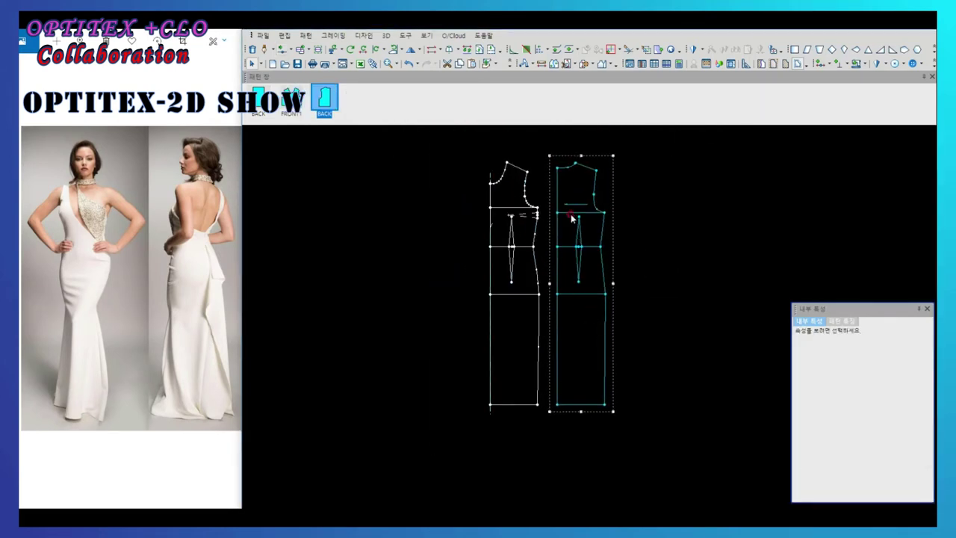
pyautogui.click(535, 209)
pyautogui.scroll(3, 568, 269)
pyautogui.press('Escape')
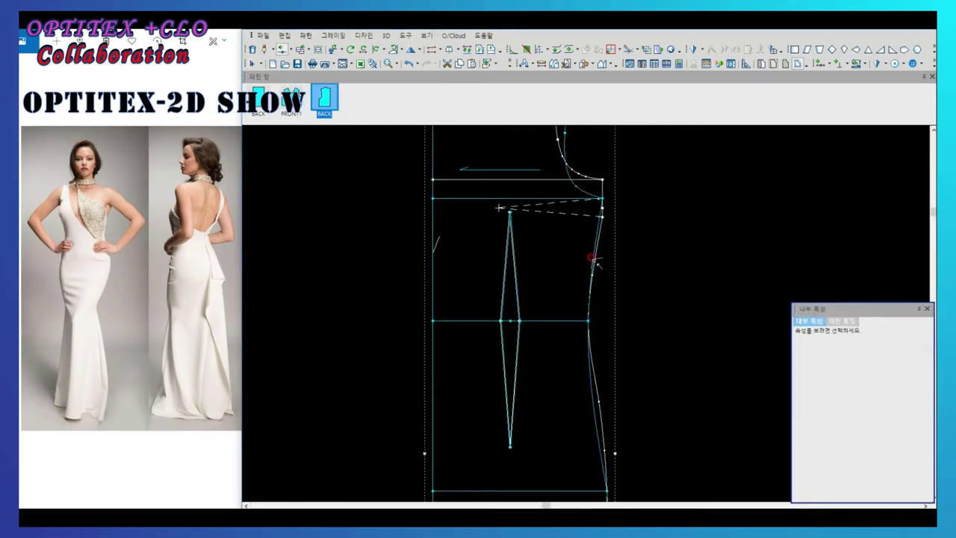
# - Lower the hem line by 9.858
pyautogui.click(582, 319)
pyautogui.scroll(-2, 620, 359)
pyautogui.scroll(-2, 588, 404)
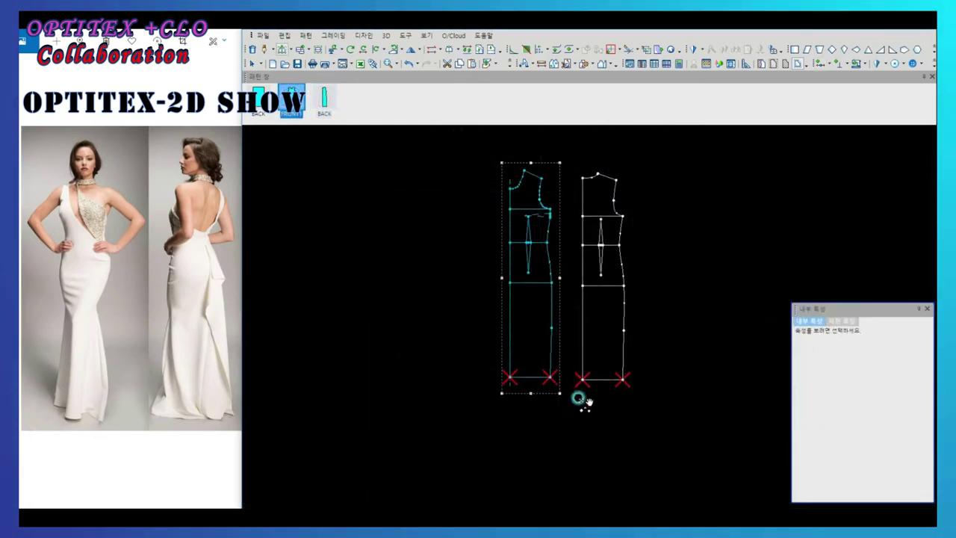
pyautogui.click(587, 425)
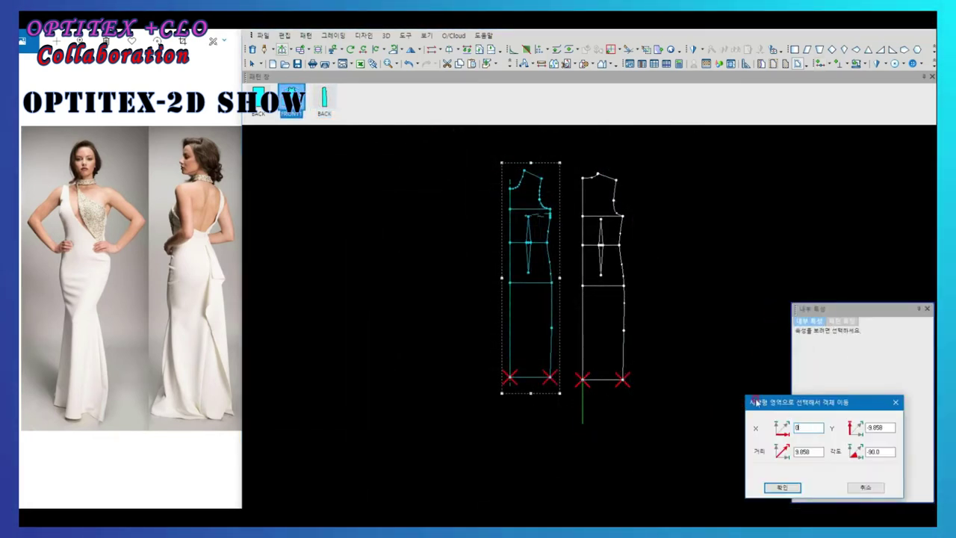
pyautogui.press('Return')
# - Drag the side hem corner outward by 4.589 to flare the skirt
pyautogui.rightClick(694, 272)
pyautogui.press('Escape')
pyautogui.click(551, 420)
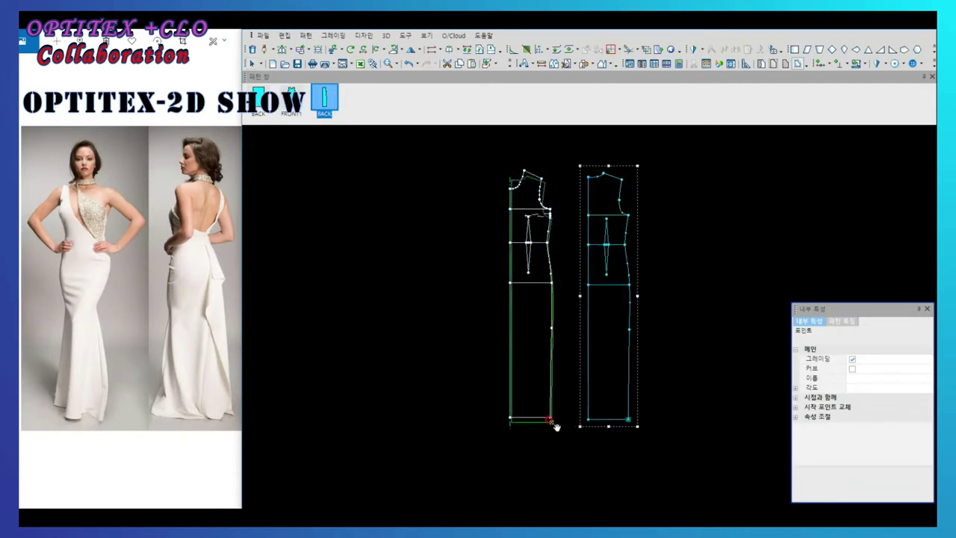
pyautogui.moveTo(579, 420); pyautogui.dragTo(623, 412)
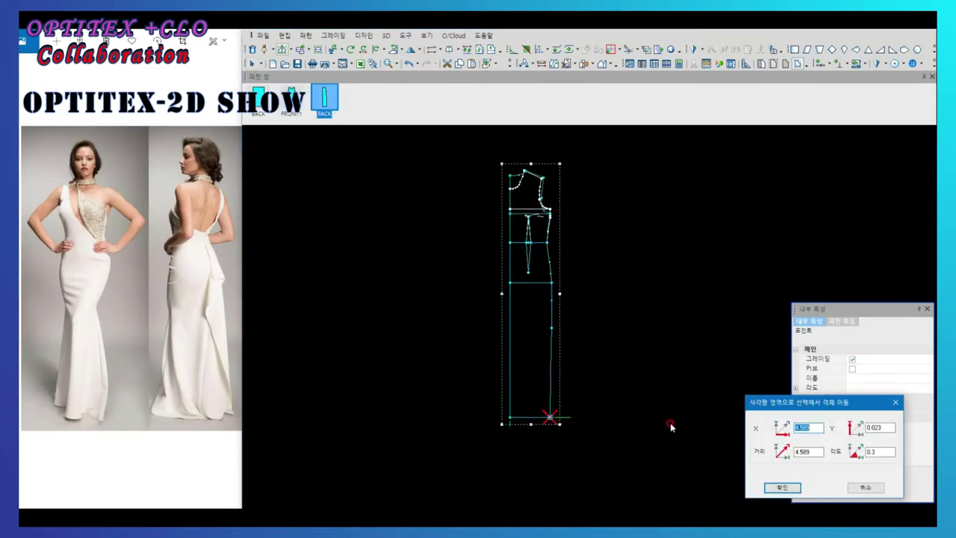
pyautogui.write('5')
pyautogui.press('Return')
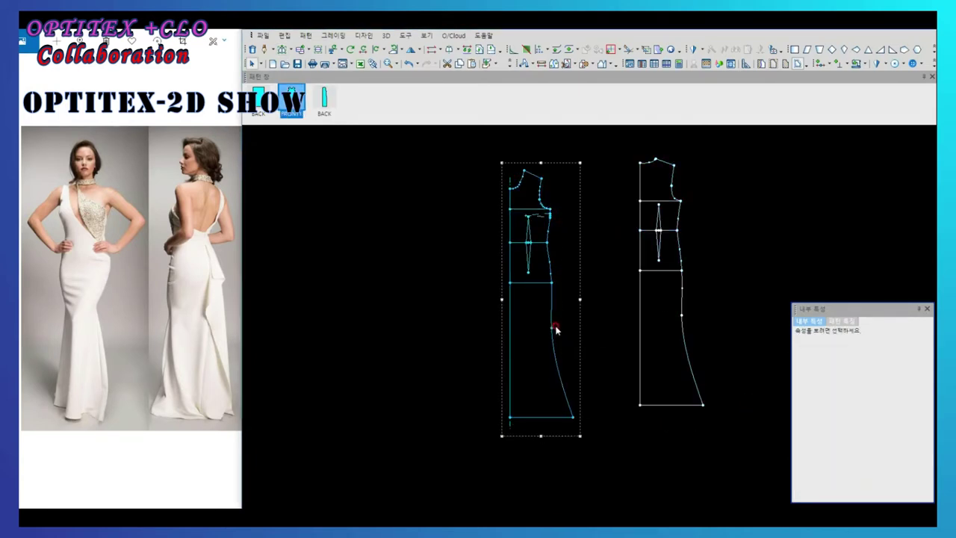
# - Bend the BACK hem into a gentle curve rising toward the side seam
pyautogui.scroll(2, 588, 314)
pyautogui.scroll(1, 586, 314)
pyautogui.click(597, 306)
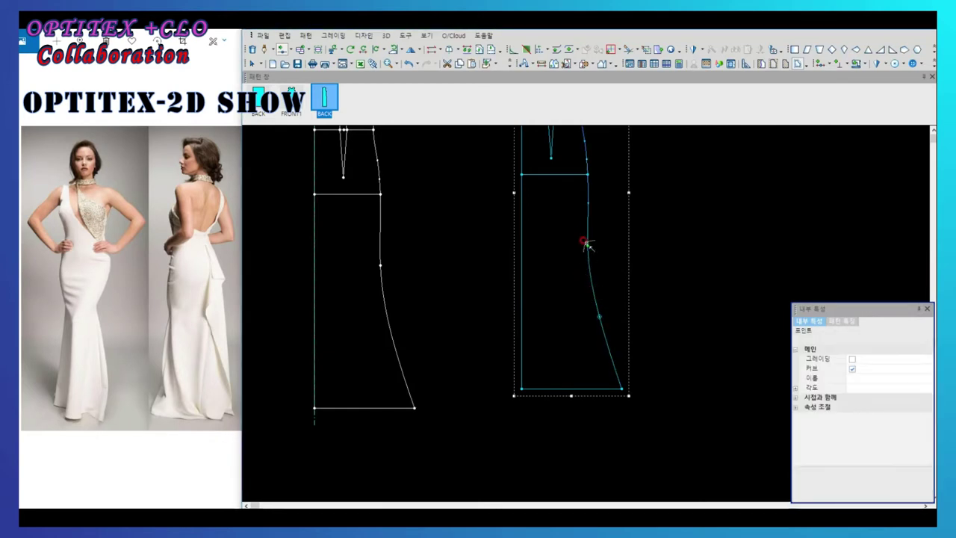
pyautogui.moveTo(586, 245); pyautogui.dragTo(586, 315, button='middle')
pyautogui.scroll(2, 601, 450)
pyautogui.moveTo(602, 451); pyautogui.dragTo(589, 314, button='middle')
pyautogui.click(587, 310)
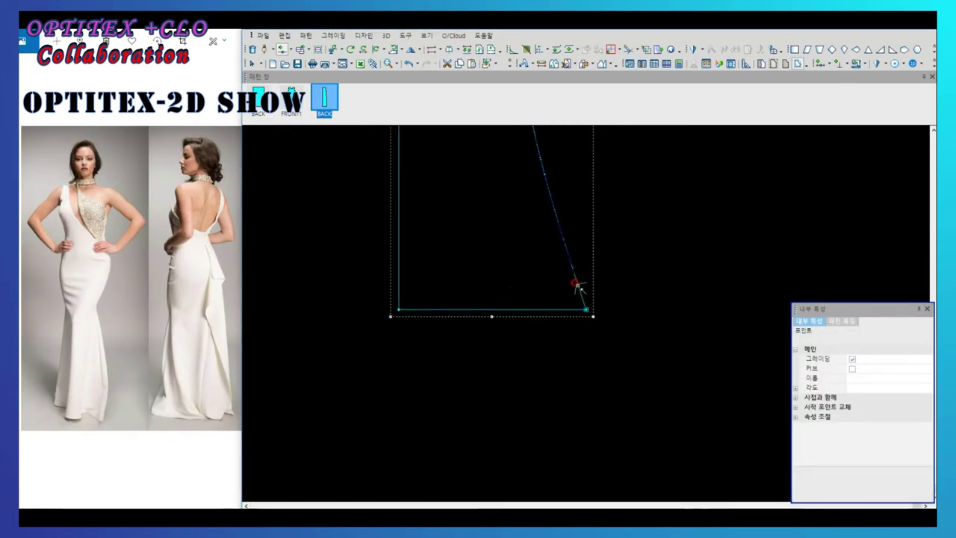
pyautogui.moveTo(506, 291); pyautogui.dragTo(506, 299)
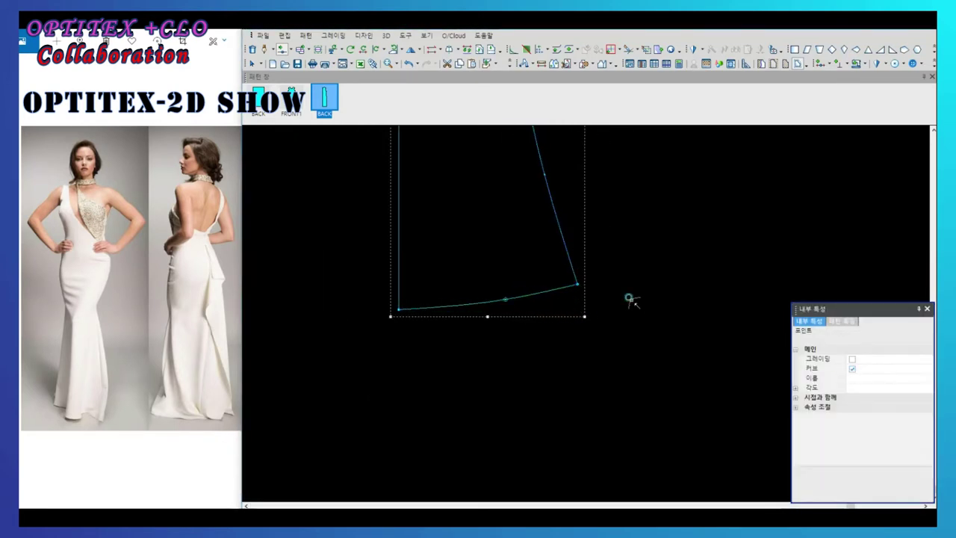
pyautogui.scroll(1, 632, 299)
pyautogui.scroll(-2, 634, 288)
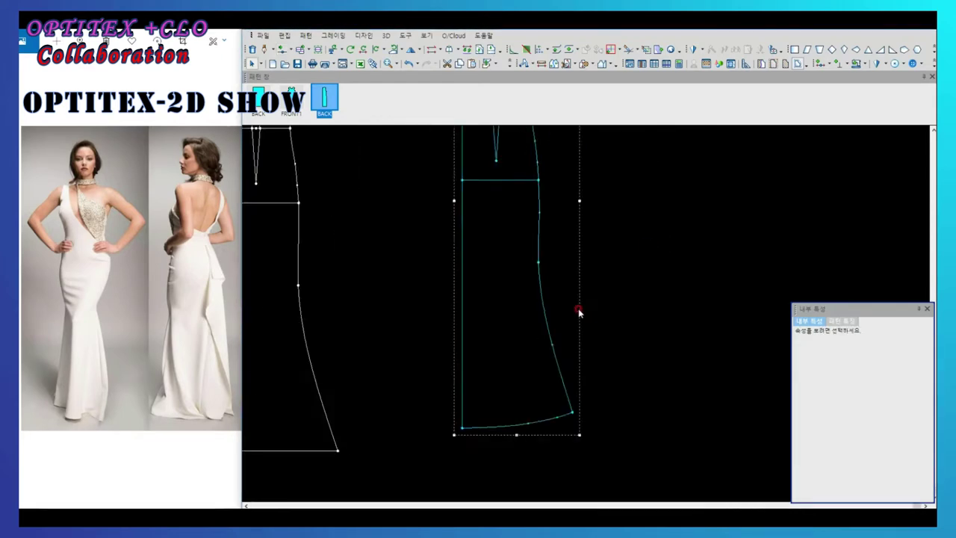
pyautogui.scroll(-1, 578, 314)
# - Curve the FRONT1 hem the same way
pyautogui.click(465, 367)
pyautogui.click(422, 385)
pyautogui.scroll(3, 422, 386)
pyautogui.scroll(1, 586, 314)
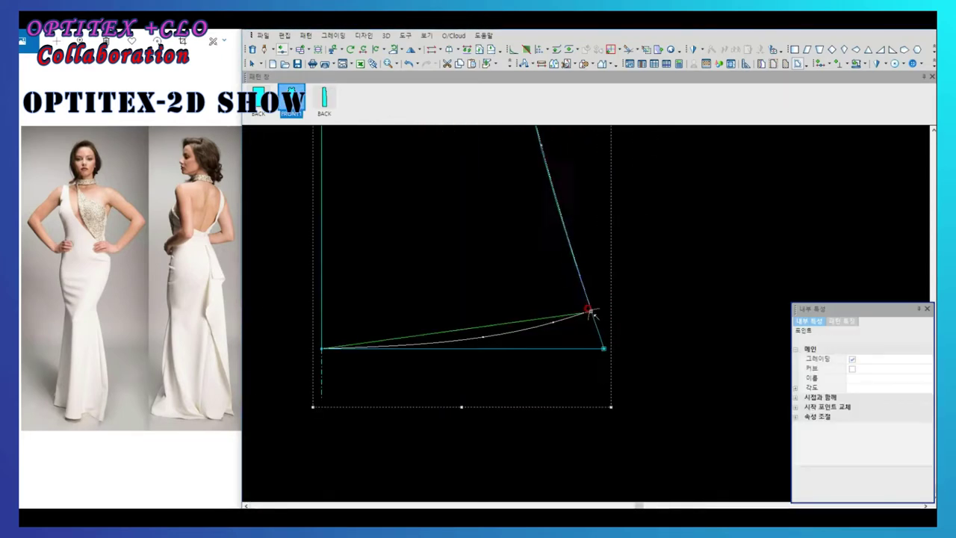
pyautogui.click(478, 340)
pyautogui.scroll(-1, 583, 314)
pyautogui.scroll(-2, 527, 309)
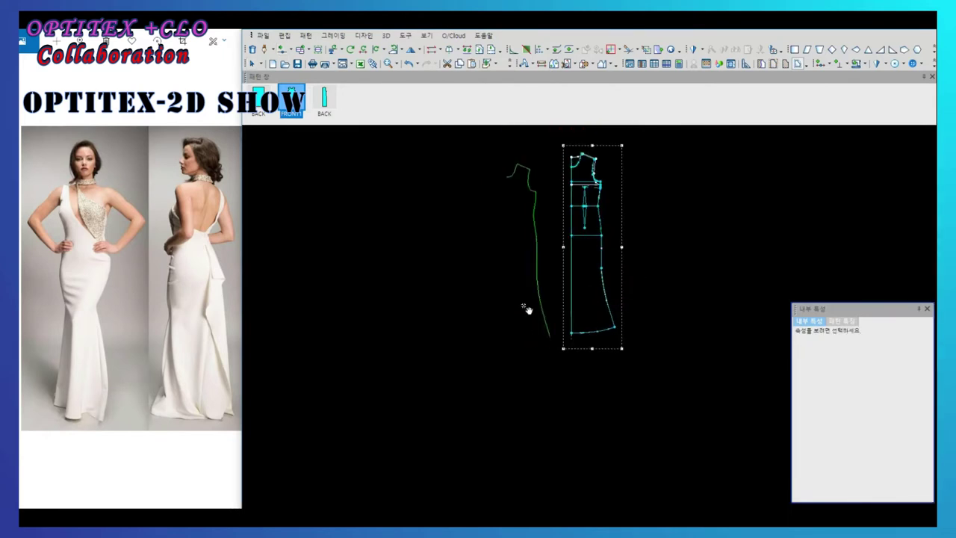
pyautogui.scroll(1, 598, 323)
pyautogui.scroll(-2, 591, 321)
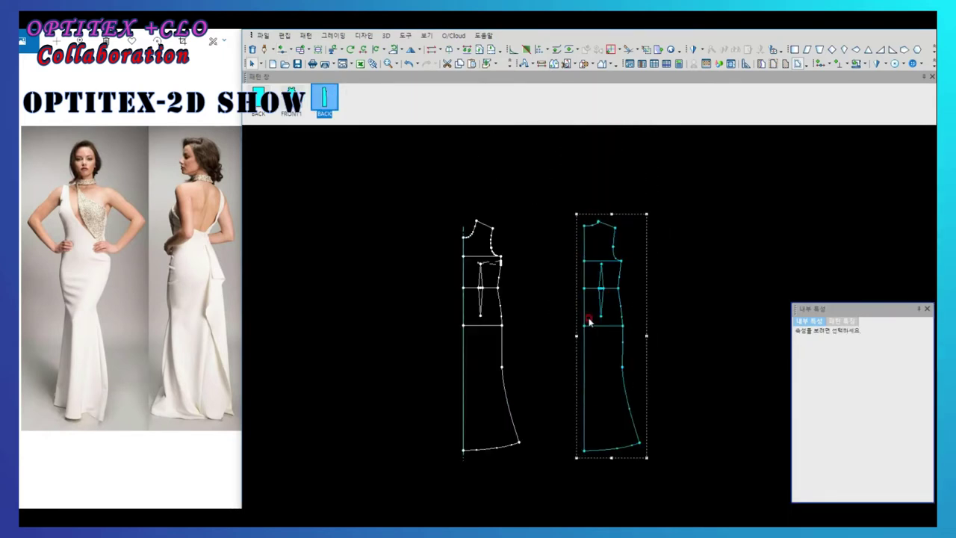
# - Unfold FRONT1 about its centre line into a full front piece
pyautogui.click(473, 352)
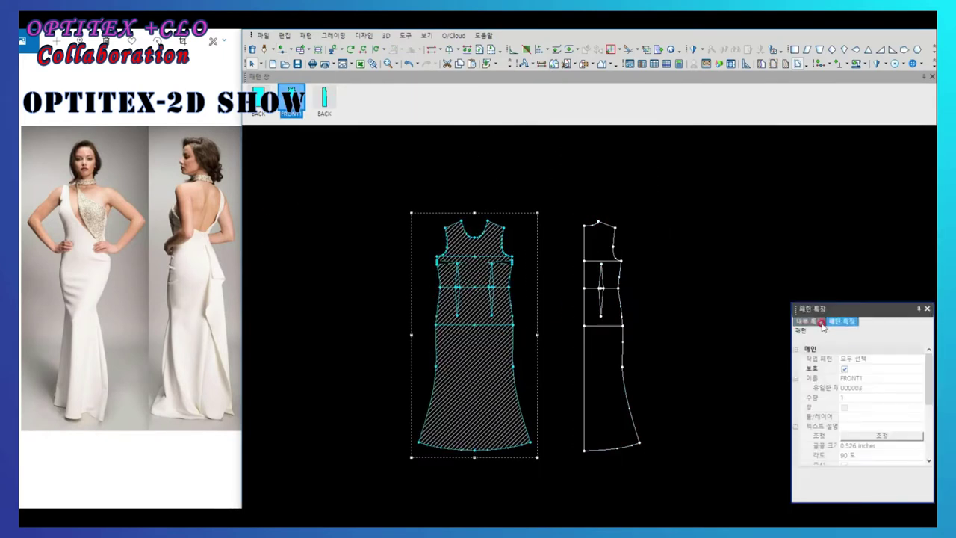
pyautogui.click(608, 314)
pyautogui.scroll(2, 597, 289)
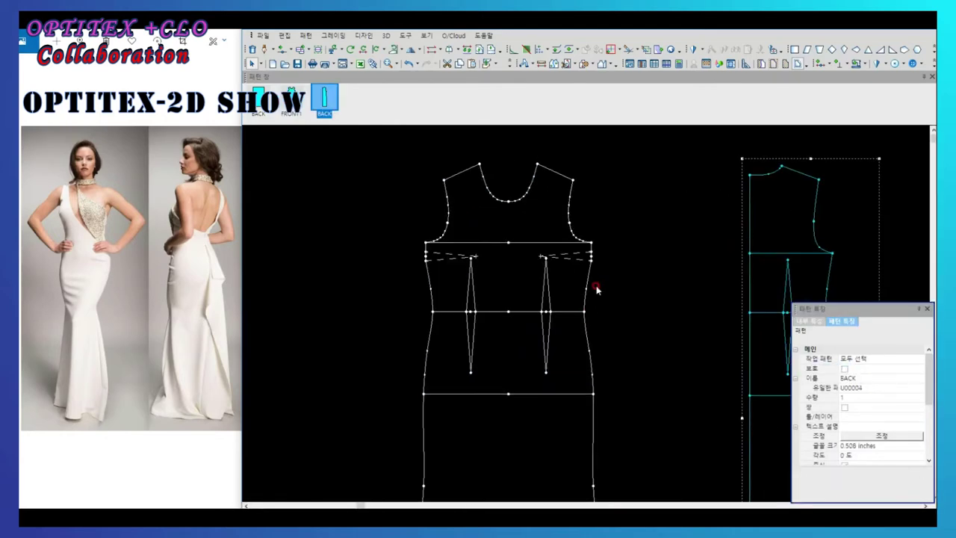
# - Draw the diagonal one-shoulder line from the left neckline point down to the waist
pyautogui.click(465, 171)
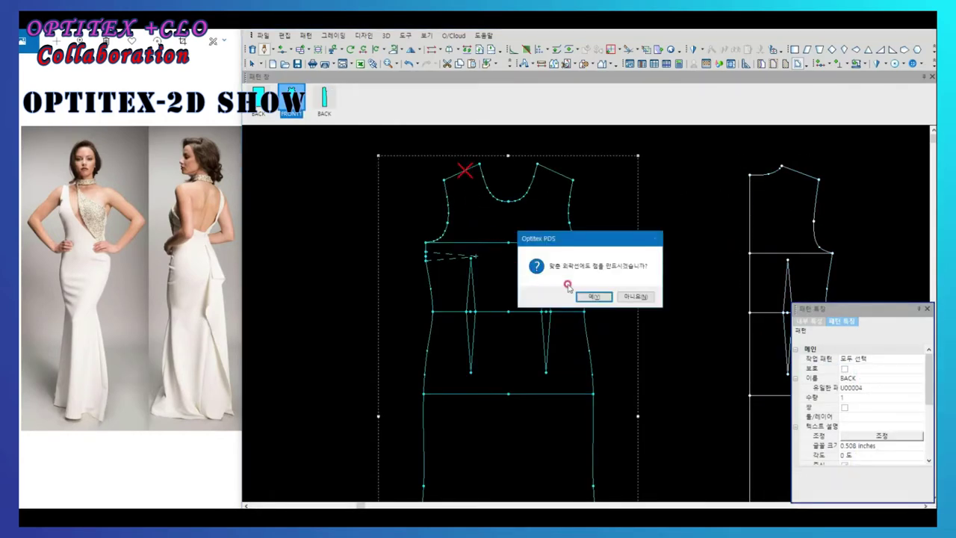
pyautogui.click(590, 296)
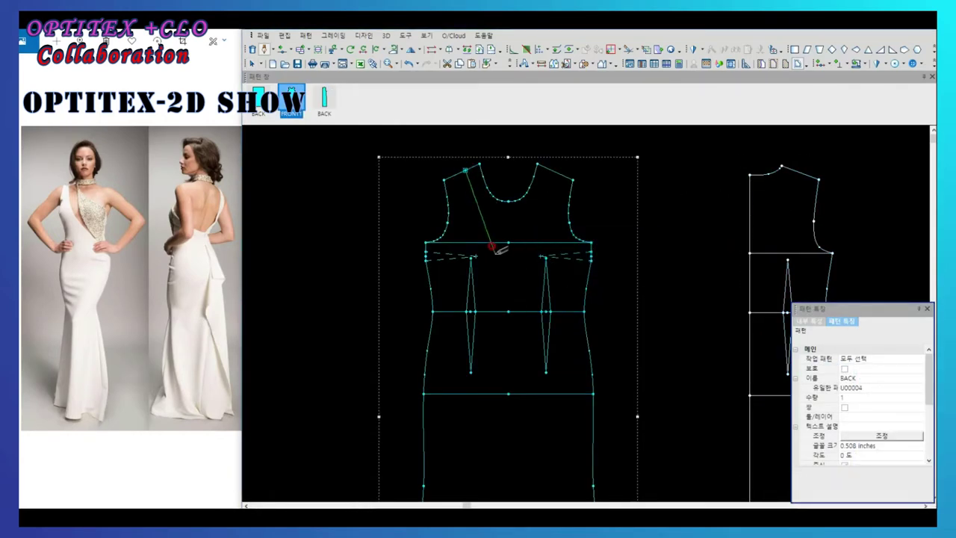
pyautogui.click(540, 307)
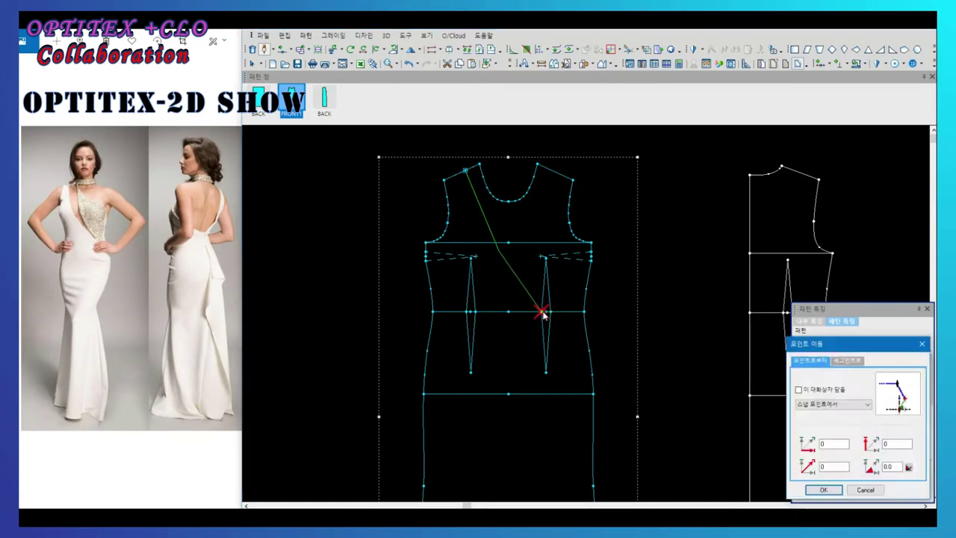
pyautogui.press('Return')
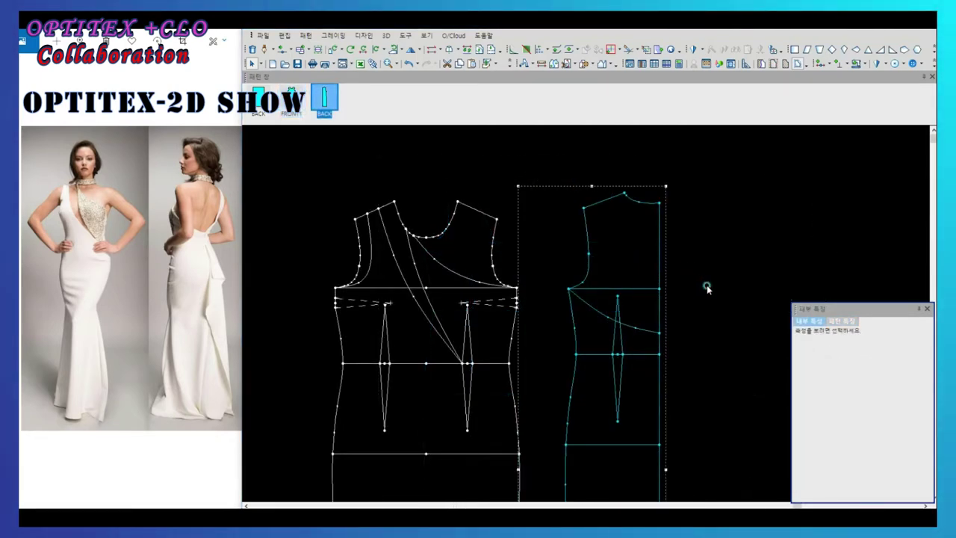
# - Lower the upper tips of FRONT1's two waist darts by 1.053
pyautogui.click(707, 289)
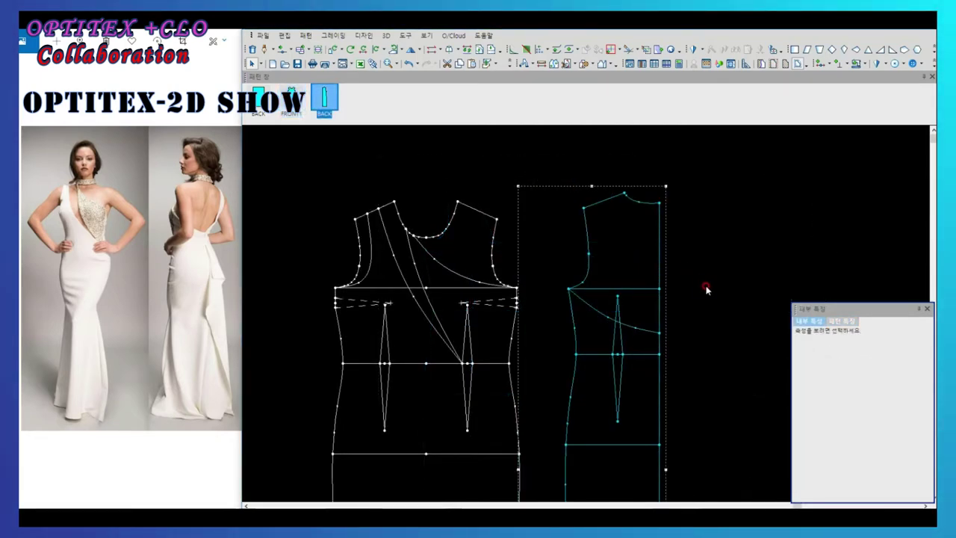
pyautogui.click(398, 314)
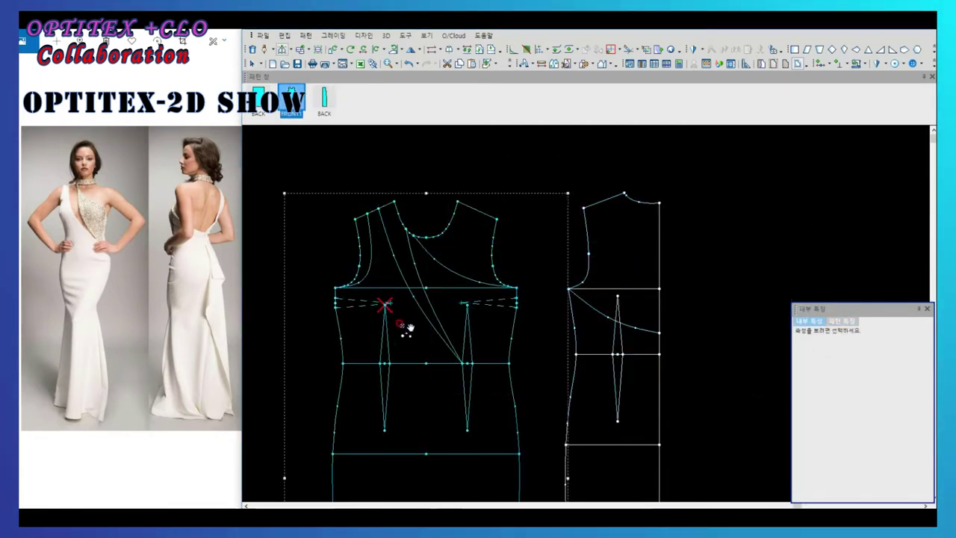
pyautogui.moveTo(396, 326); pyautogui.dragTo(383, 317)
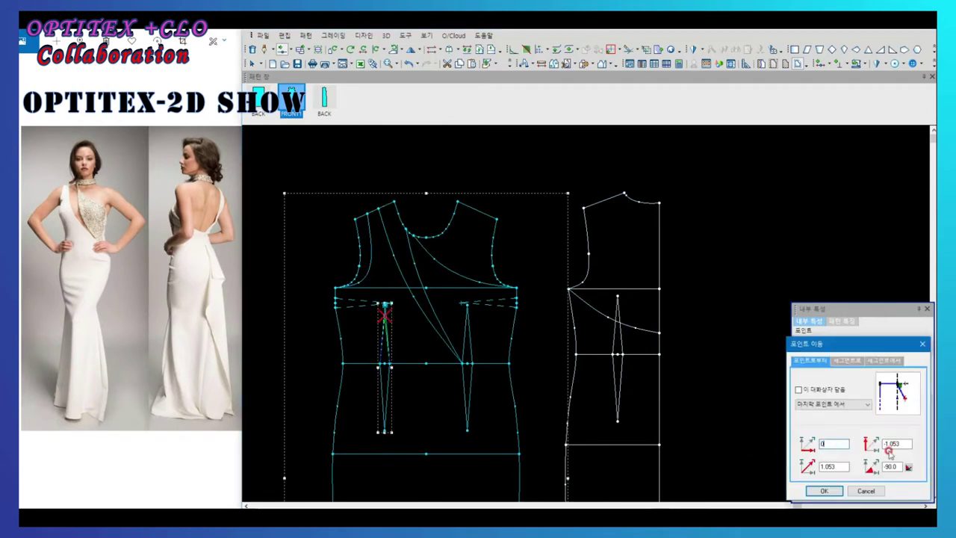
pyautogui.press('Return')
pyautogui.moveTo(464, 305); pyautogui.dragTo(466, 305)
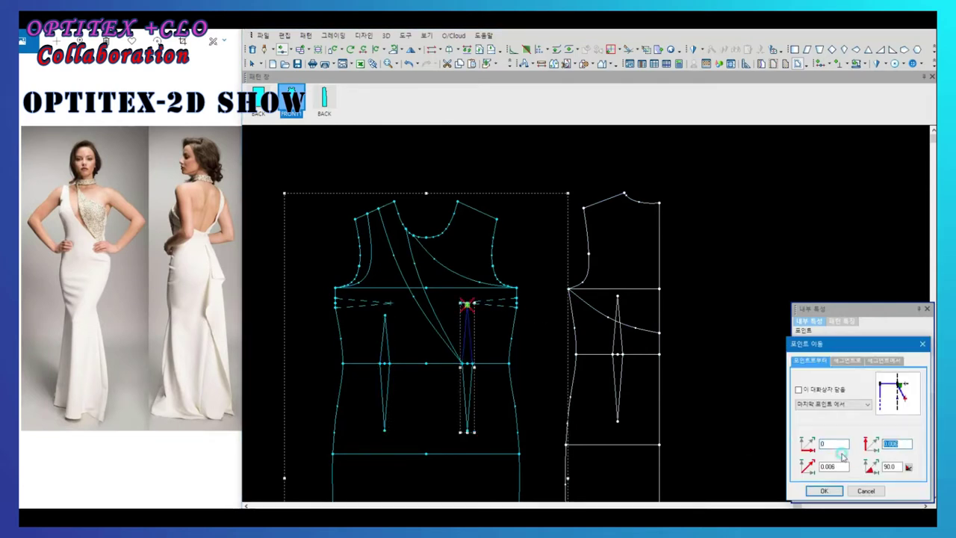
pyautogui.press('Return')
pyautogui.click(442, 299)
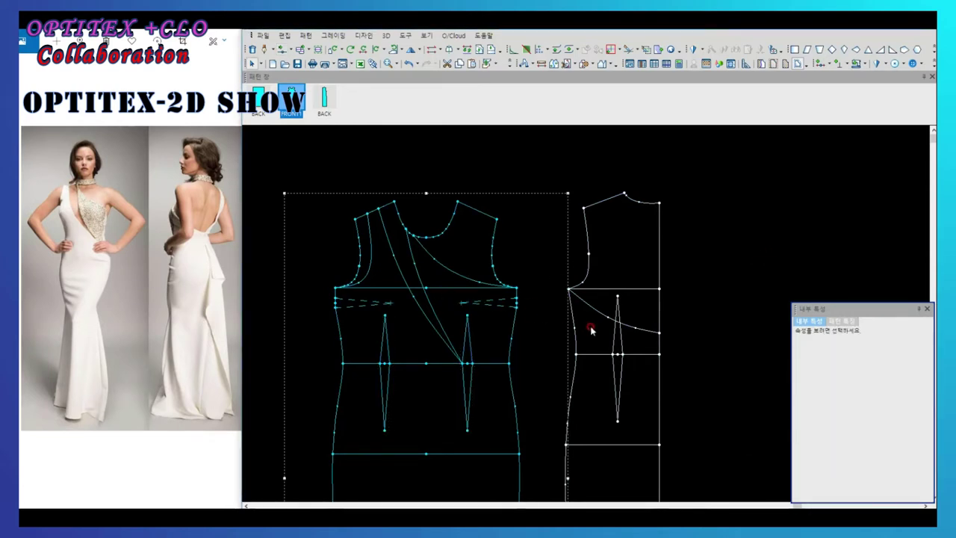
# - Review the full-length FRONT1 and BACK pieces side by side
pyautogui.click(633, 290)
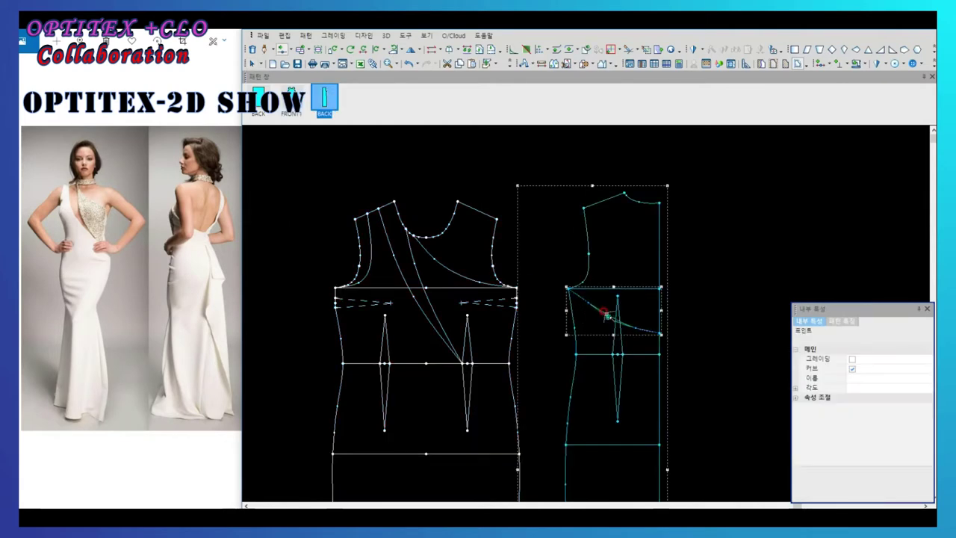
pyautogui.click(478, 263)
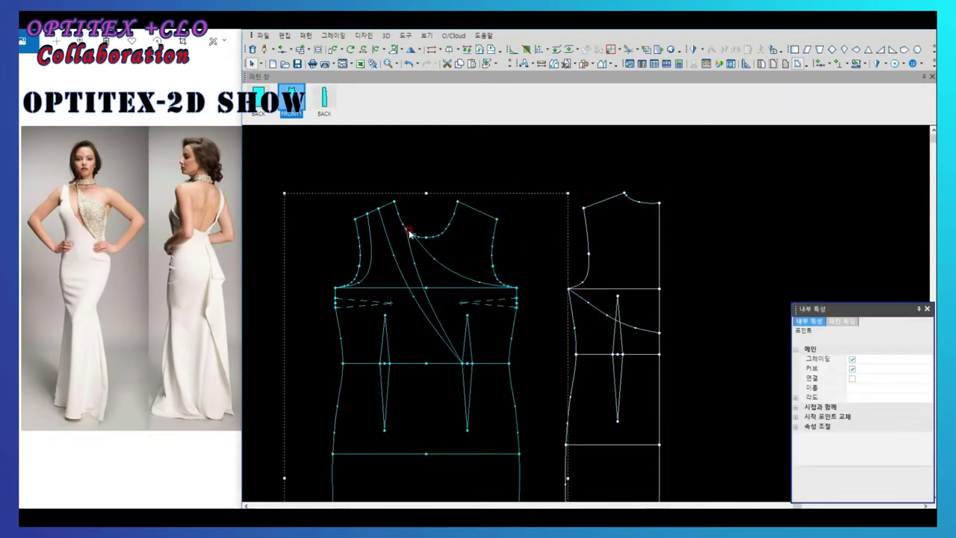
pyautogui.click(852, 361)
pyautogui.scroll(3, 406, 241)
pyautogui.scroll(-2, 597, 327)
pyautogui.click(582, 314)
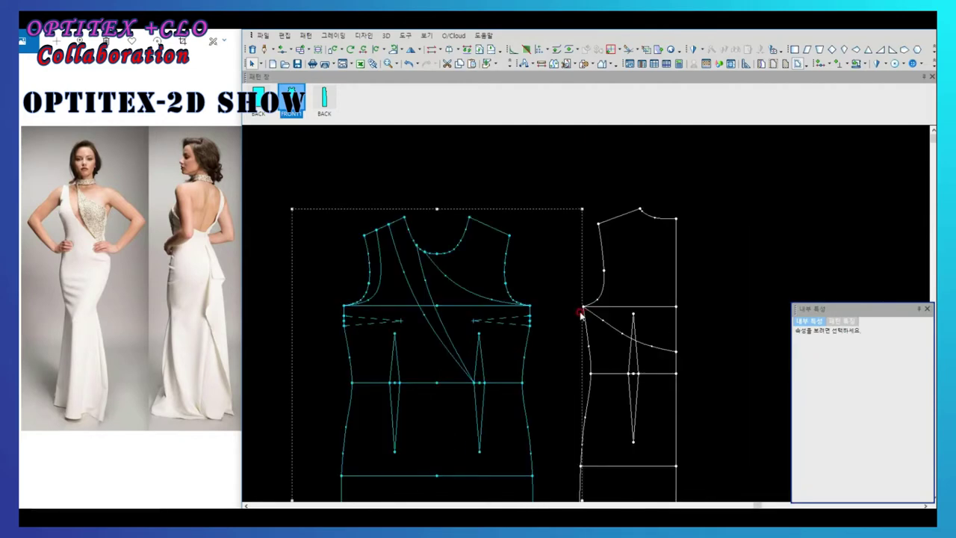
pyautogui.scroll(-1, 576, 319)
pyautogui.scroll(-2, 579, 329)
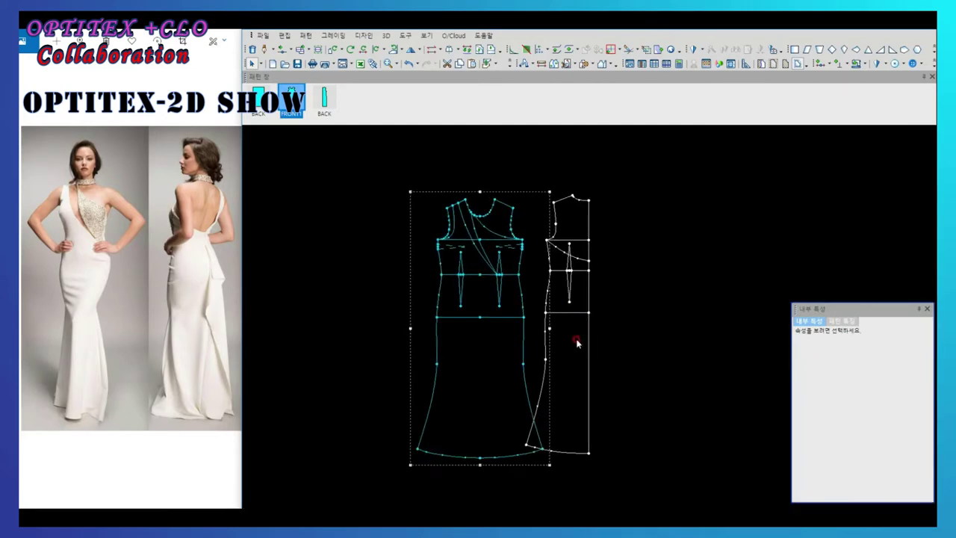
pyautogui.click(590, 321)
pyautogui.hotkey('ctrl', 'c')
pyautogui.hotkey('ctrl', 'v')
pyautogui.click(632, 317)
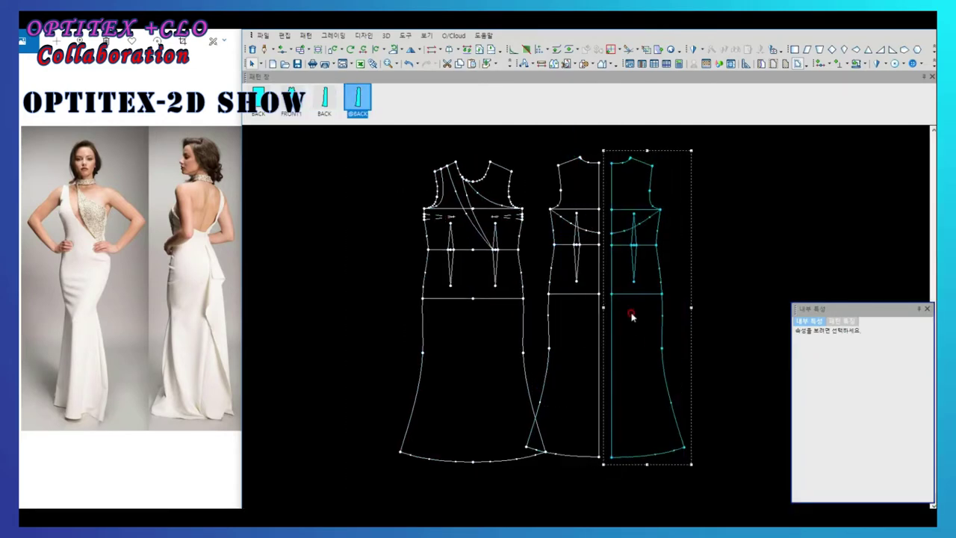
pyautogui.click(448, 254)
pyautogui.scroll(3, 573, 264)
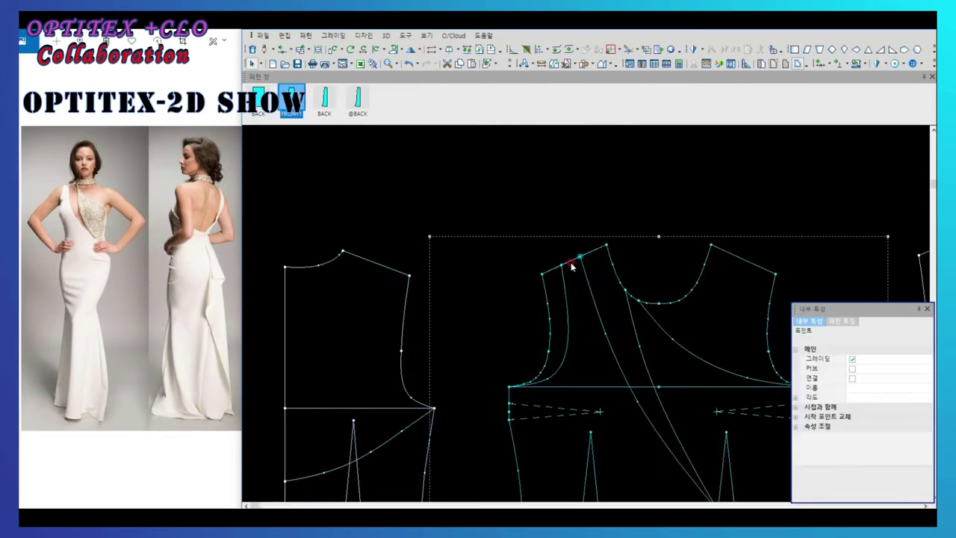
pyautogui.moveTo(343, 253); pyautogui.dragTo(607, 245)
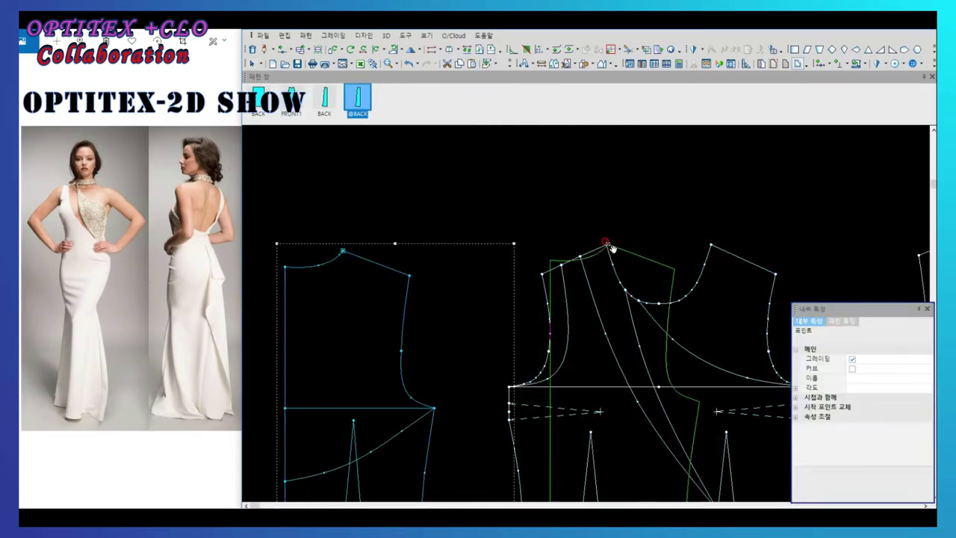
pyautogui.click(582, 233)
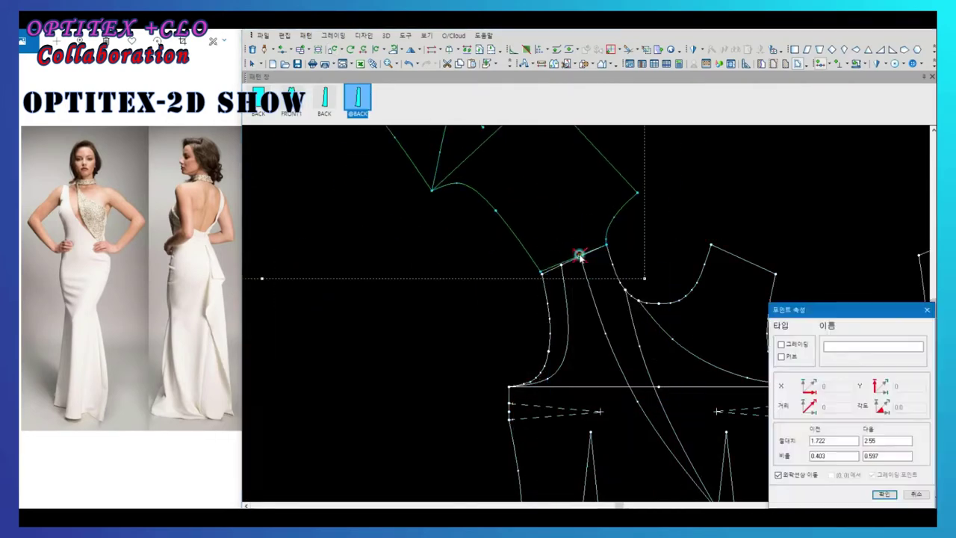
pyautogui.click(544, 250)
pyautogui.scroll(-3, 543, 250)
pyautogui.moveTo(515, 269); pyautogui.dragTo(518, 453)
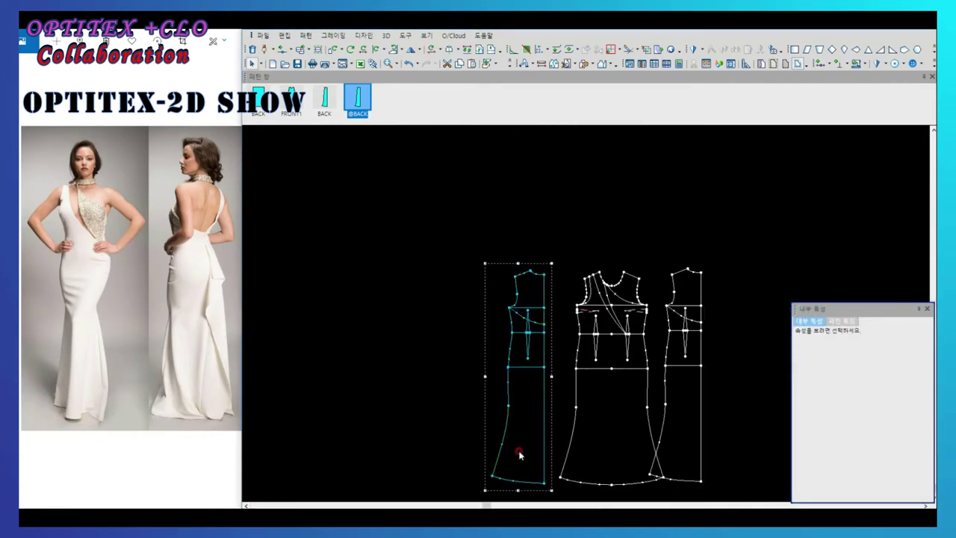
pyautogui.doubleClick(499, 446)
pyautogui.click(350, 450)
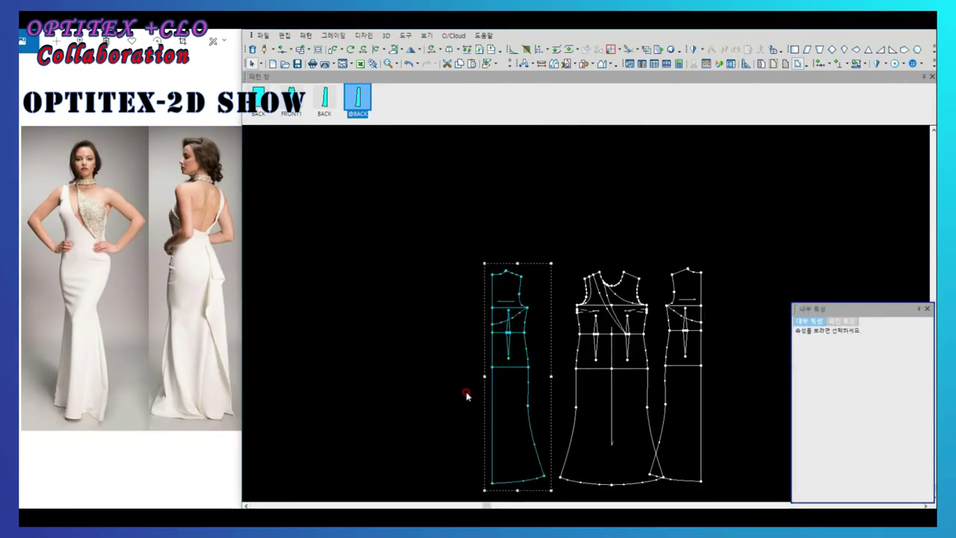
pyautogui.click(694, 302)
pyautogui.click(550, 307)
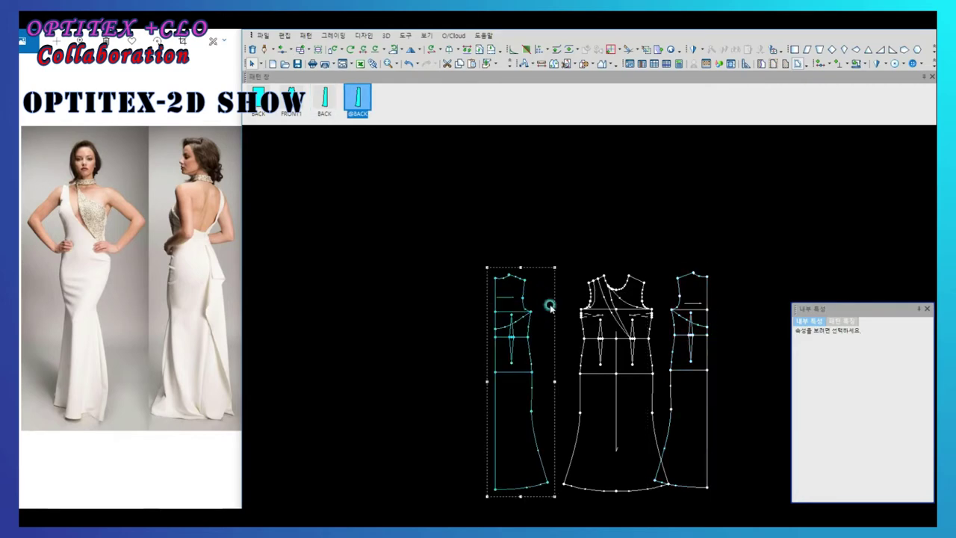
pyautogui.doubleClick(552, 313)
pyautogui.click(357, 463)
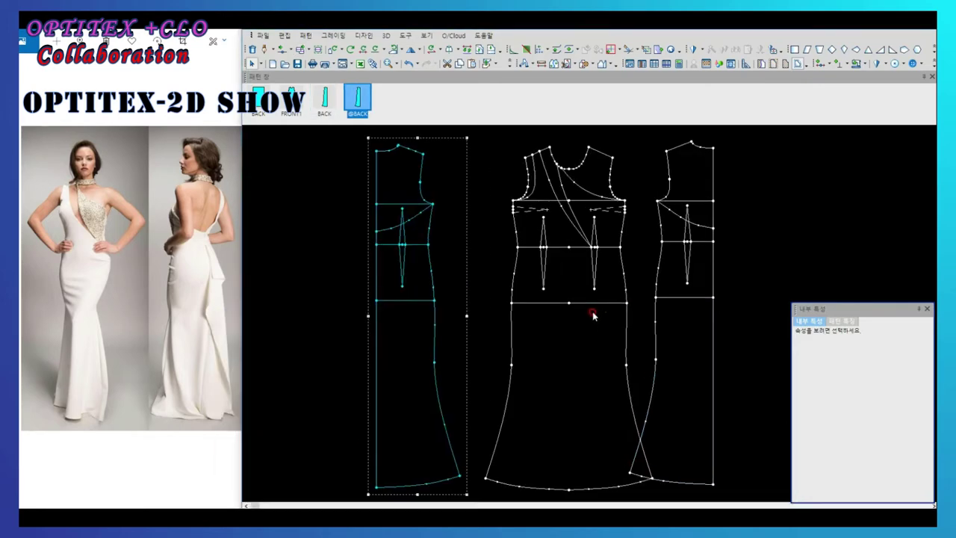
pyautogui.scroll(2, 590, 314)
pyautogui.scroll(2, 569, 304)
pyautogui.moveTo(569, 305); pyautogui.dragTo(190, 246)
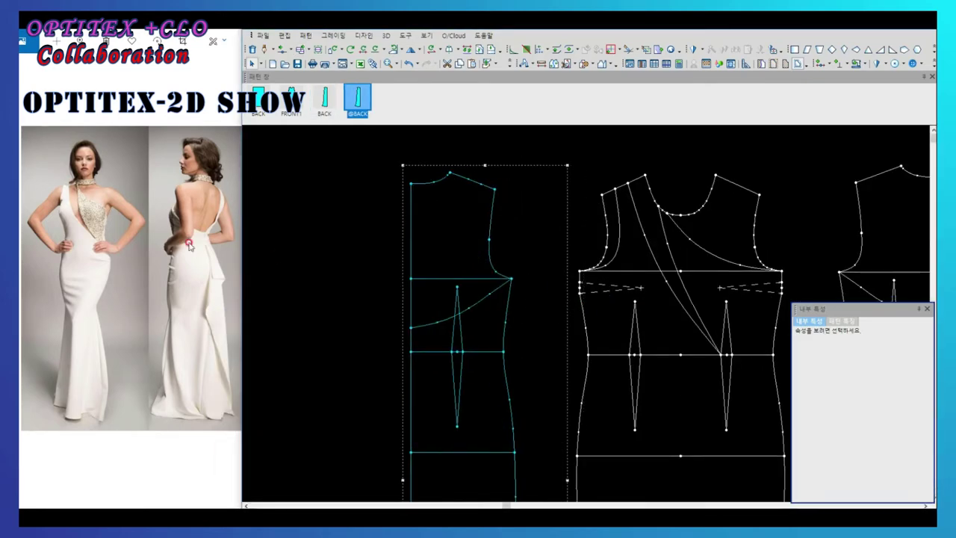
pyautogui.click(412, 326)
pyautogui.click(417, 307)
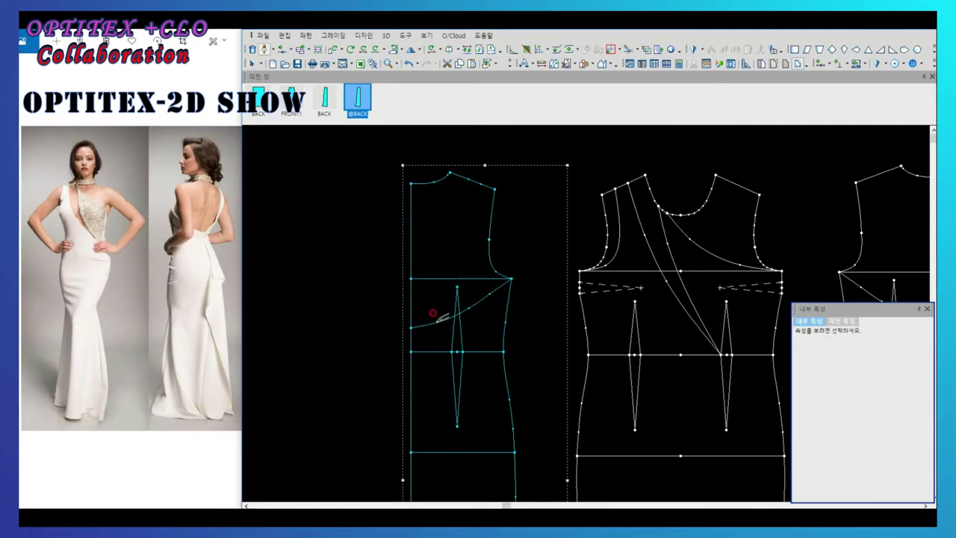
pyautogui.rightClick(449, 214)
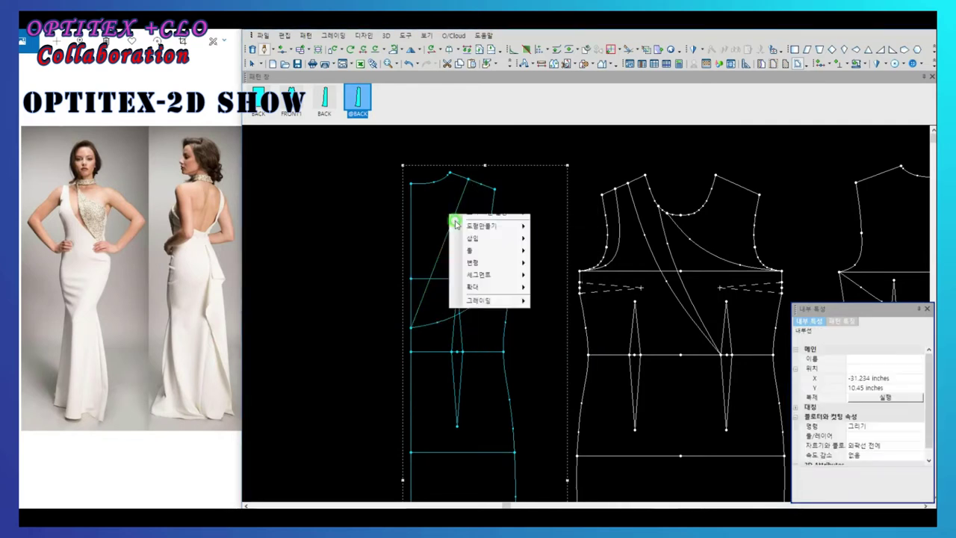
pyautogui.click(452, 296)
pyautogui.click(856, 371)
pyautogui.moveTo(444, 305); pyautogui.dragTo(467, 257)
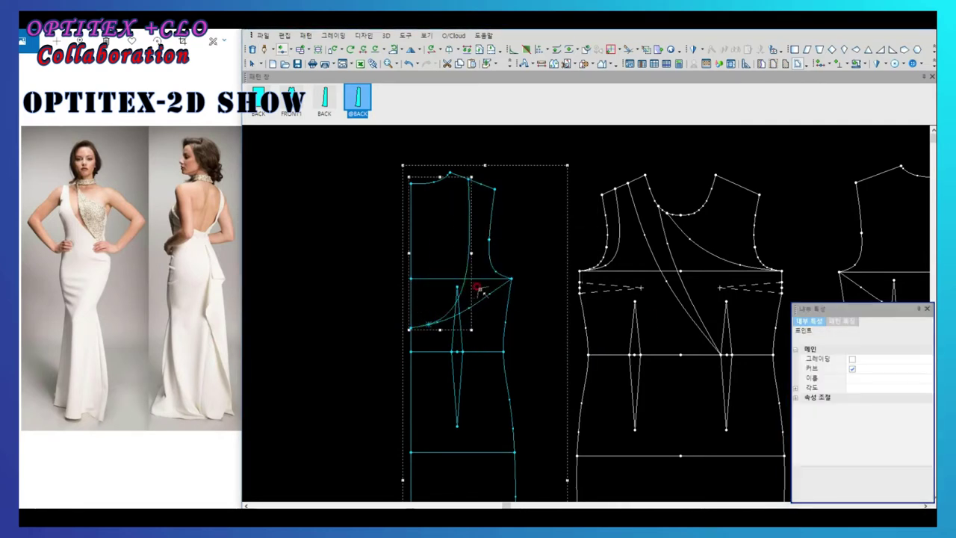
pyautogui.scroll(2, 455, 301)
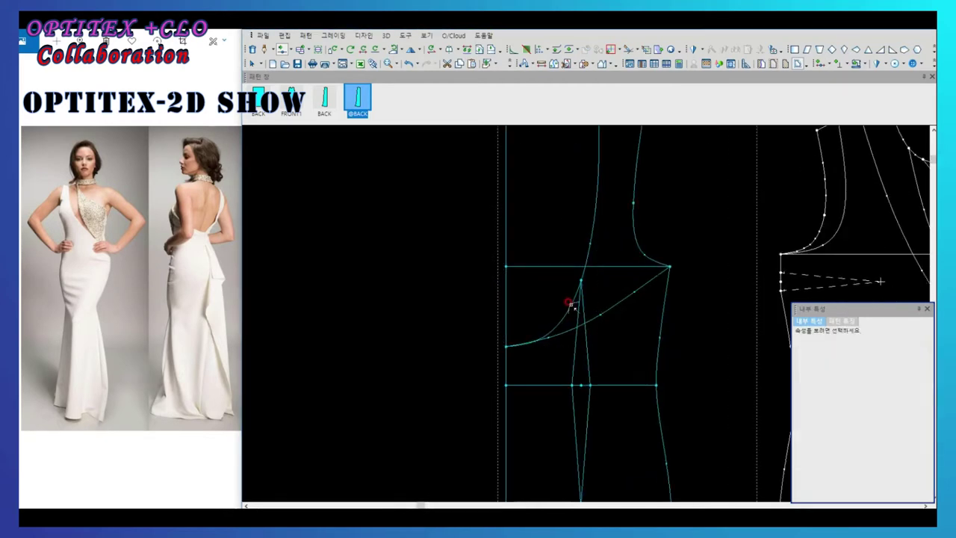
pyautogui.moveTo(593, 306); pyautogui.dragTo(582, 276, button='middle')
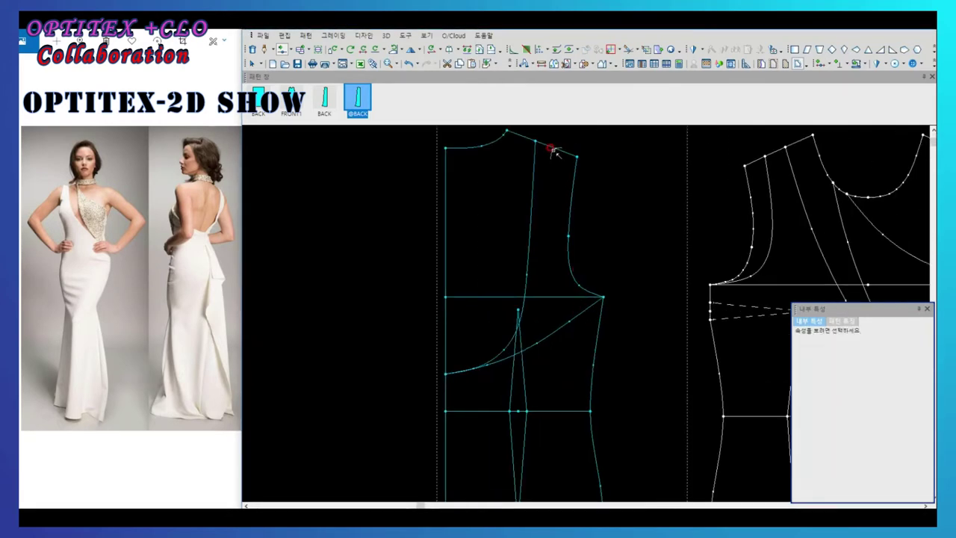
pyautogui.scroll(-2, 554, 152)
pyautogui.scroll(1, 450, 204)
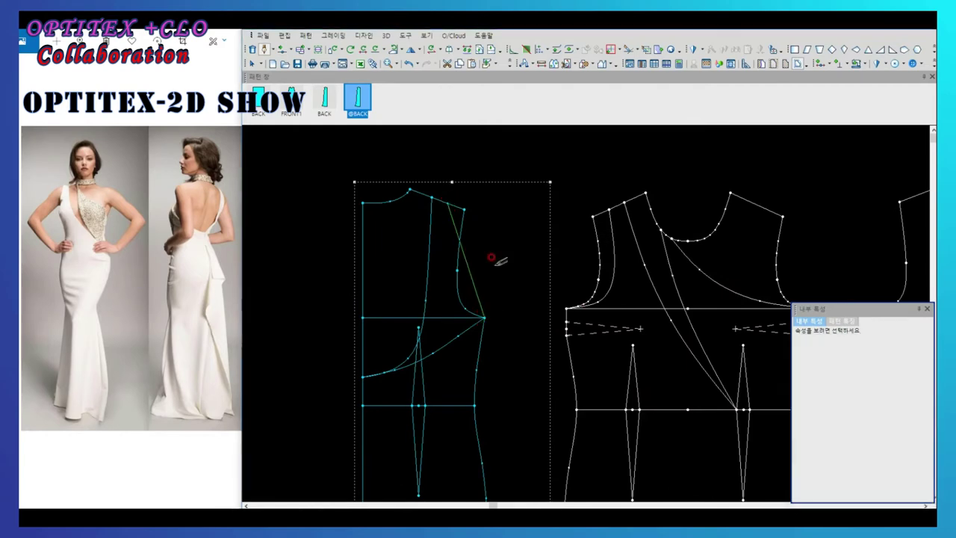
pyautogui.click(458, 309)
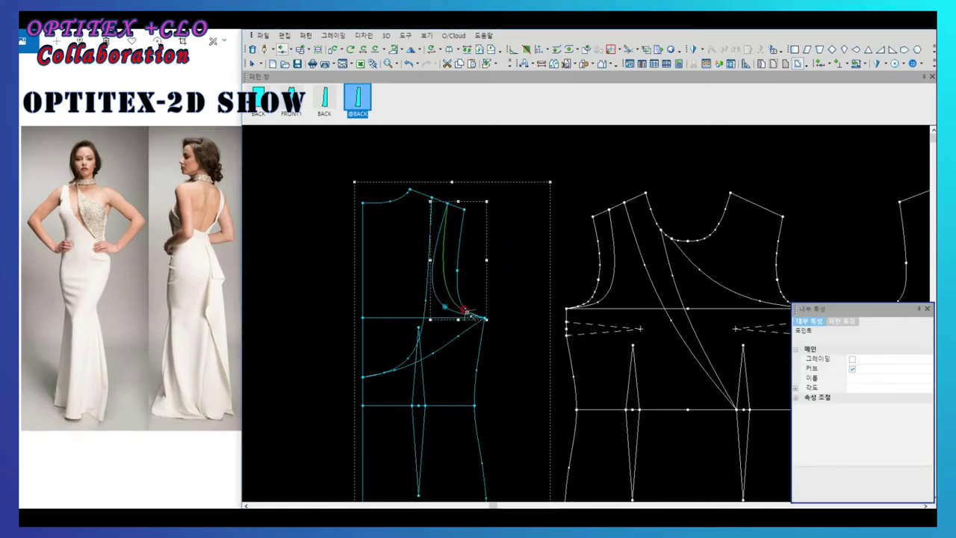
pyautogui.click(444, 244)
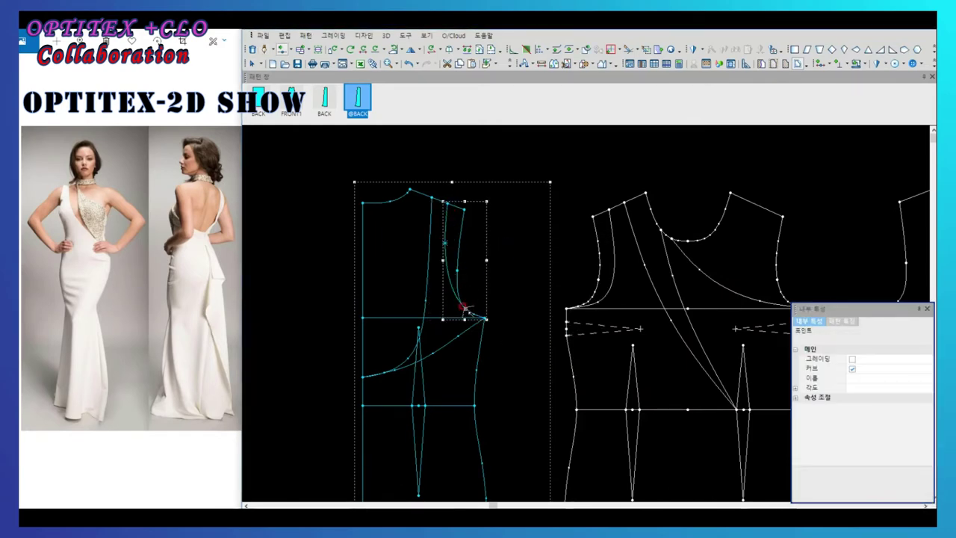
pyautogui.scroll(2, 452, 309)
pyautogui.scroll(2, 588, 314)
pyautogui.scroll(-1, 555, 284)
pyautogui.scroll(-1, 497, 298)
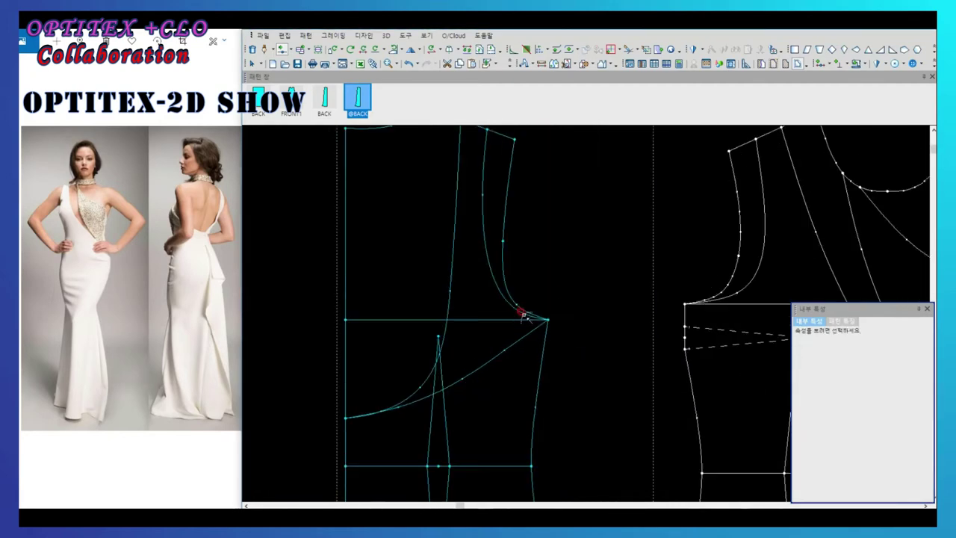
pyautogui.click(620, 421)
pyautogui.scroll(-1, 423, 284)
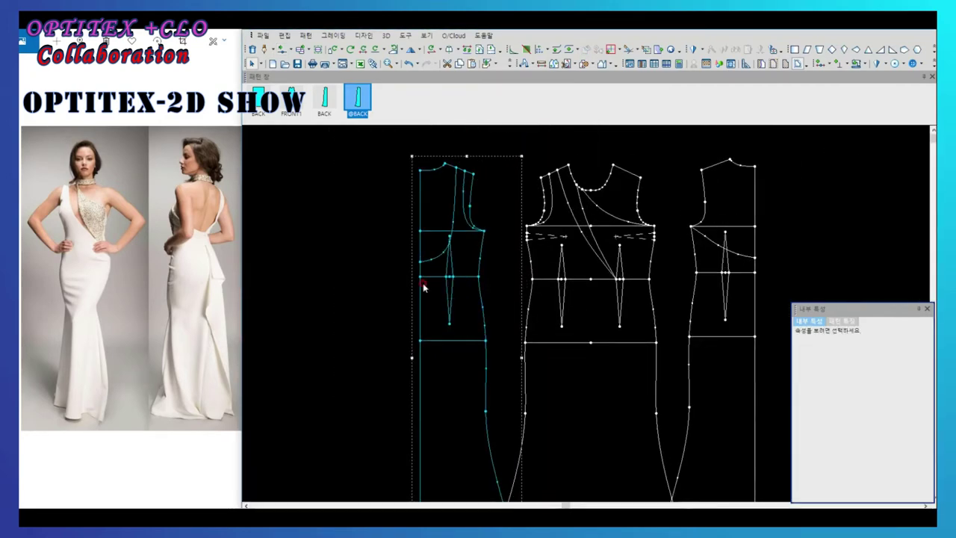
pyautogui.scroll(1, 585, 293)
pyautogui.scroll(-2, 449, 401)
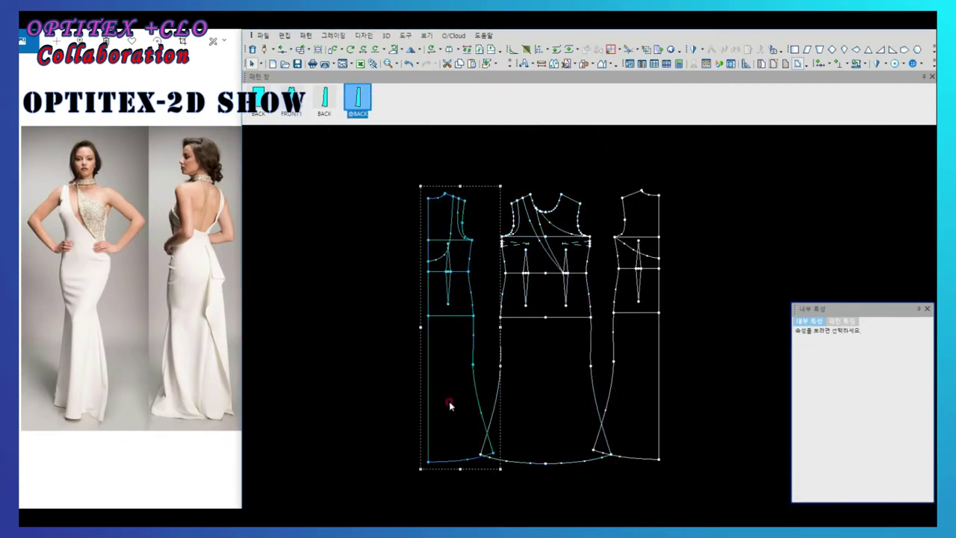
pyautogui.scroll(1, 653, 298)
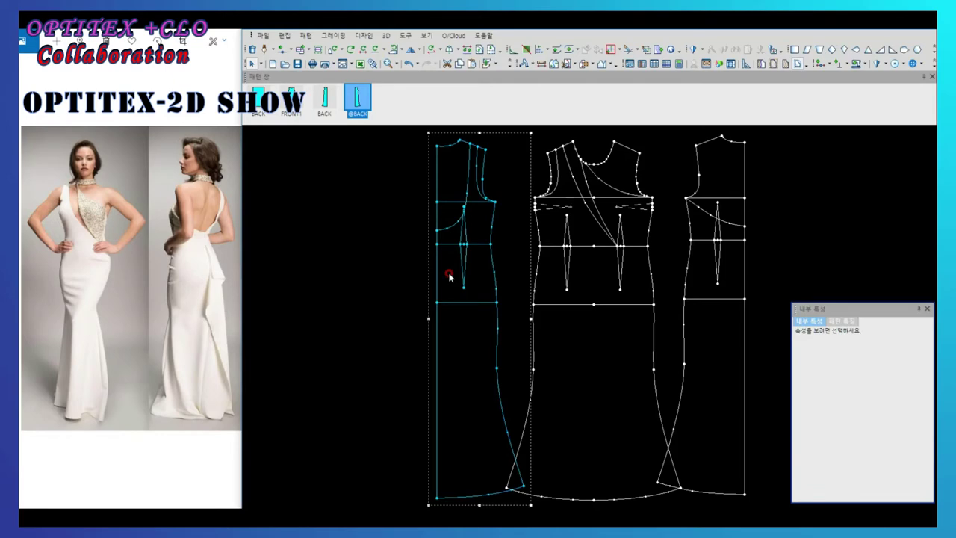
pyautogui.moveTo(584, 166); pyautogui.dragTo(661, 200)
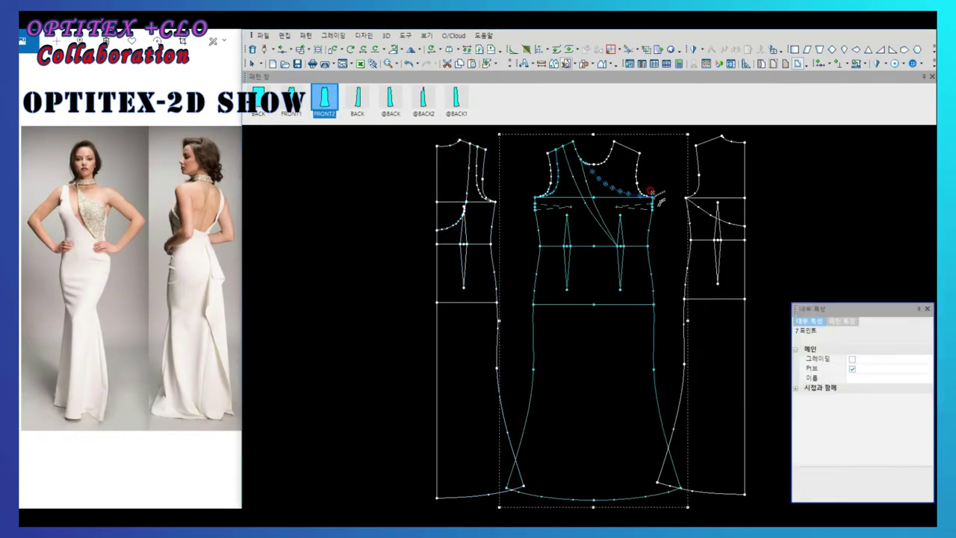
pyautogui.click(493, 168)
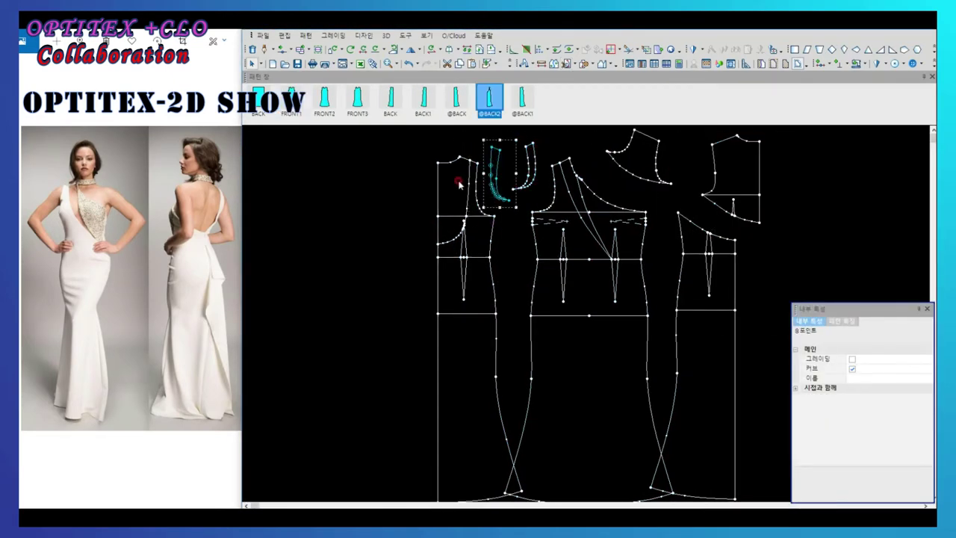
pyautogui.moveTo(460, 184); pyautogui.dragTo(441, 170)
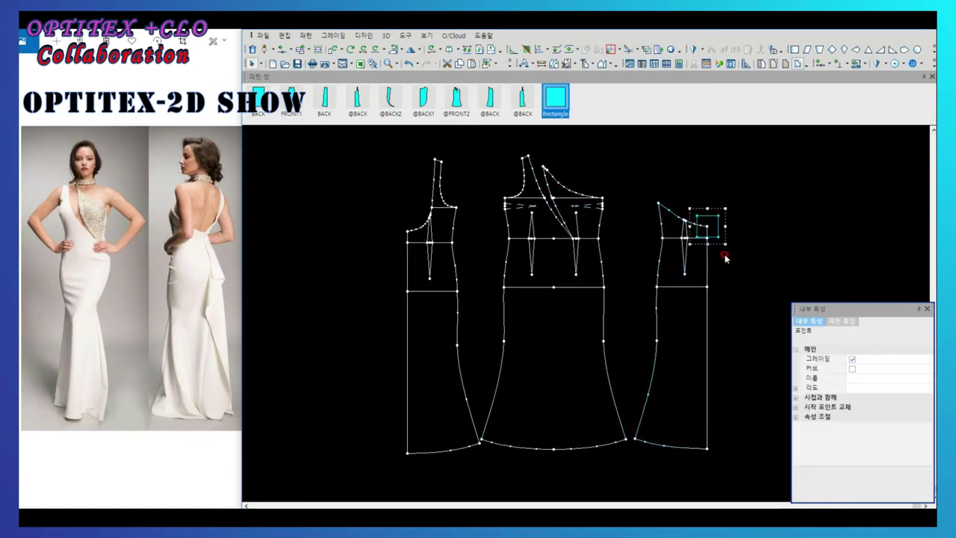
# - Place a tall Rectangle piece about 41.068 high and check it in the Scale dialog
pyautogui.click(757, 397)
pyautogui.press('Return')
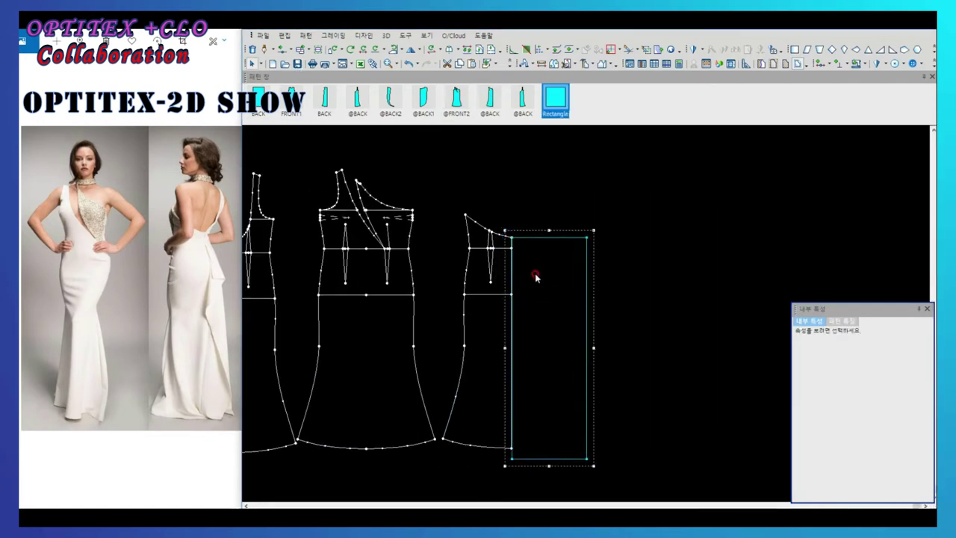
pyautogui.click(545, 446)
pyautogui.write('1')
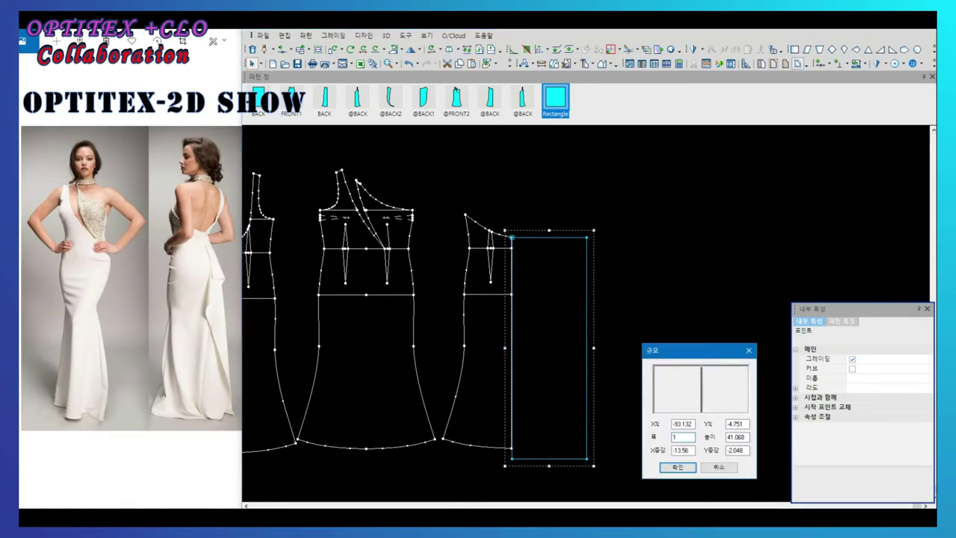
pyautogui.click(677, 467)
pyautogui.click(581, 253)
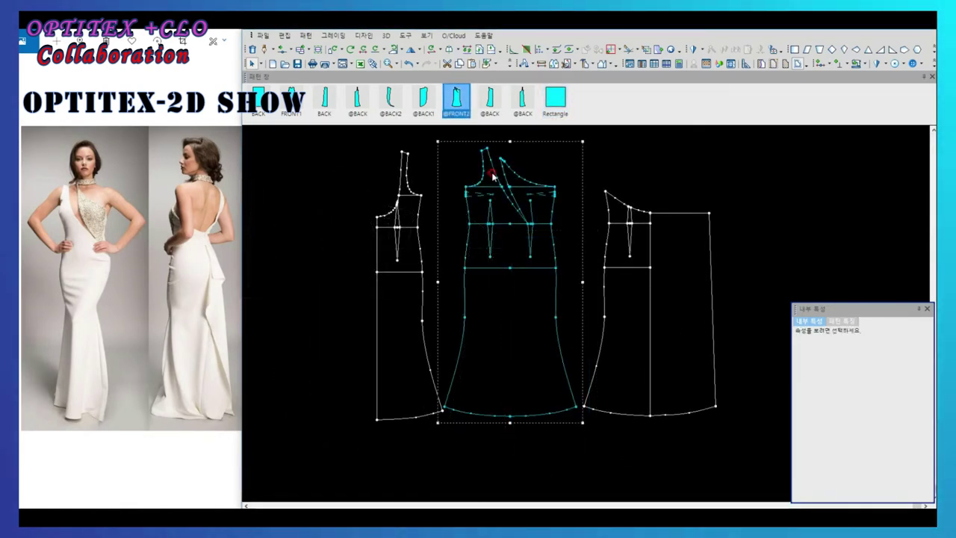
# - Measure both neckline segments (6.796 total) and draw a new neck band rectangle
pyautogui.scroll(-2, 591, 320)
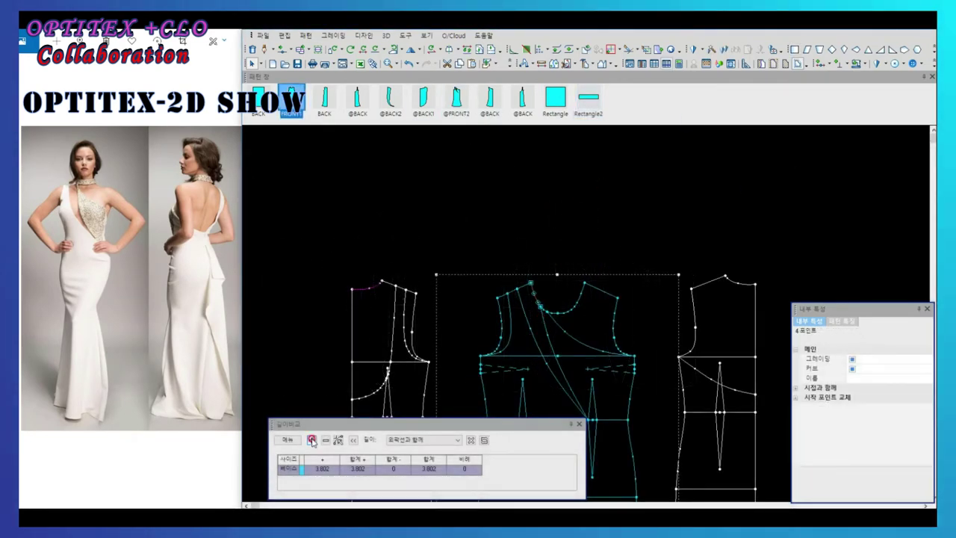
pyautogui.click(550, 313)
pyautogui.click(584, 282)
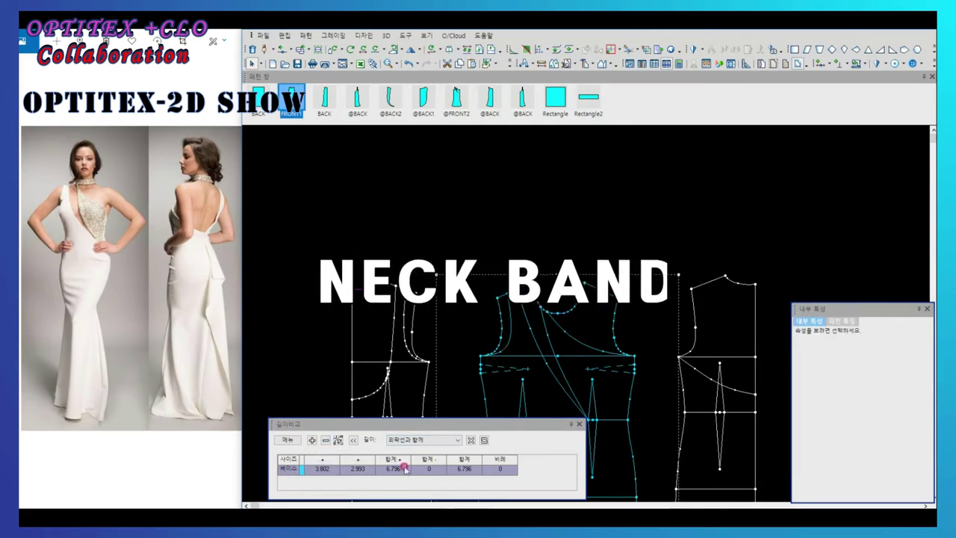
pyautogui.click(681, 380)
pyautogui.moveTo(588, 97); pyautogui.dragTo(583, 235)
pyautogui.write('6.8')
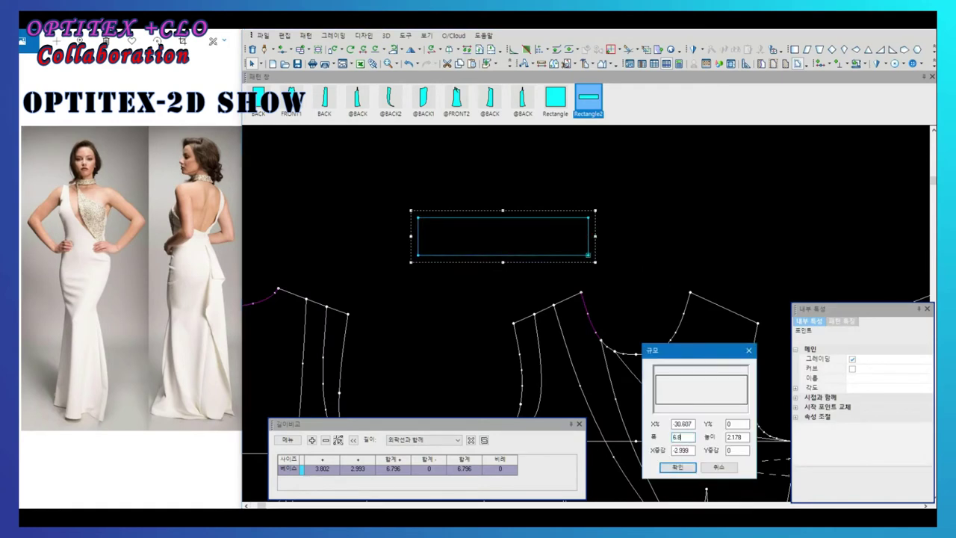
# - Set the rectangle width to 6.8 and place a rotated copy along the front neckline
pyautogui.press('Return')
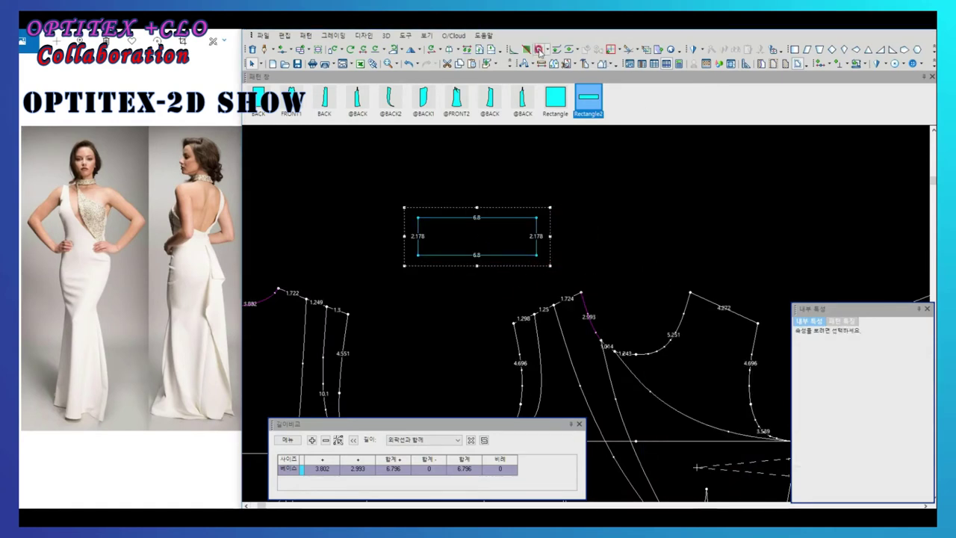
pyautogui.click(540, 51)
pyautogui.click(491, 241)
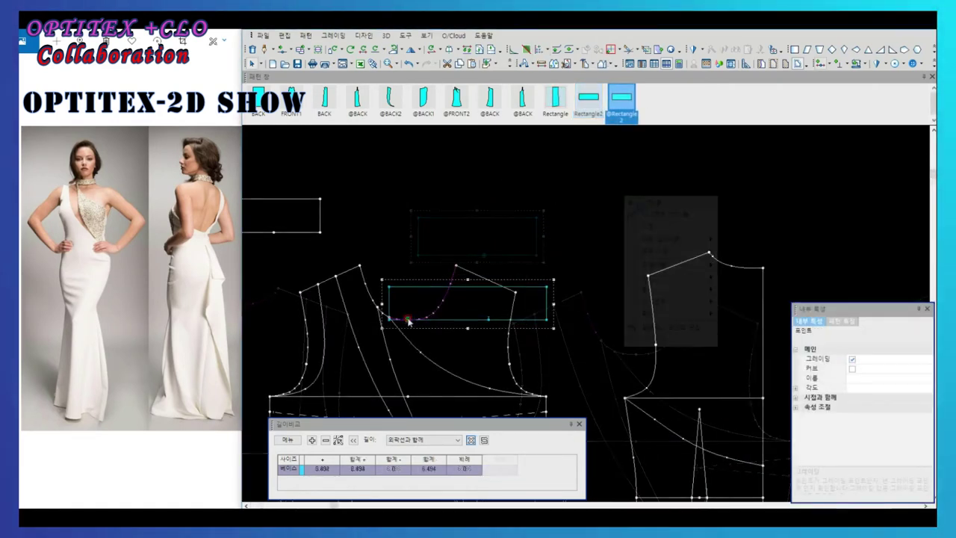
pyautogui.click(409, 322)
pyautogui.click(583, 297)
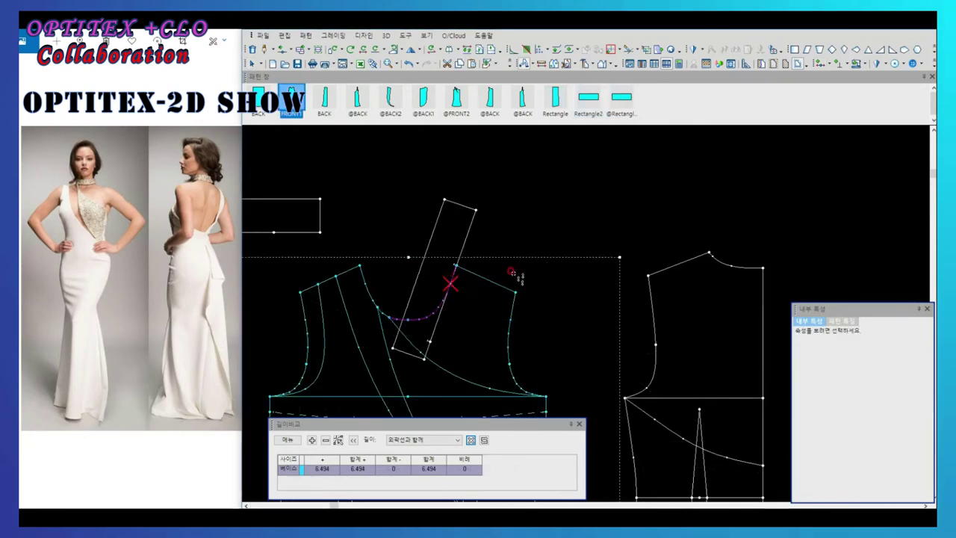
pyautogui.click(512, 273)
pyautogui.click(590, 297)
pyautogui.click(567, 219)
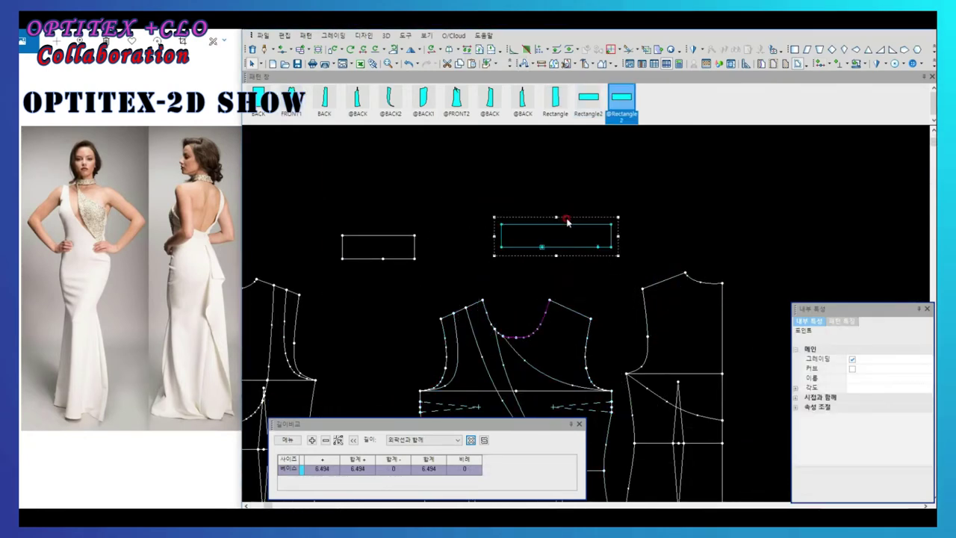
pyautogui.scroll(-2, 566, 219)
pyautogui.scroll(3, 401, 324)
pyautogui.click(718, 316)
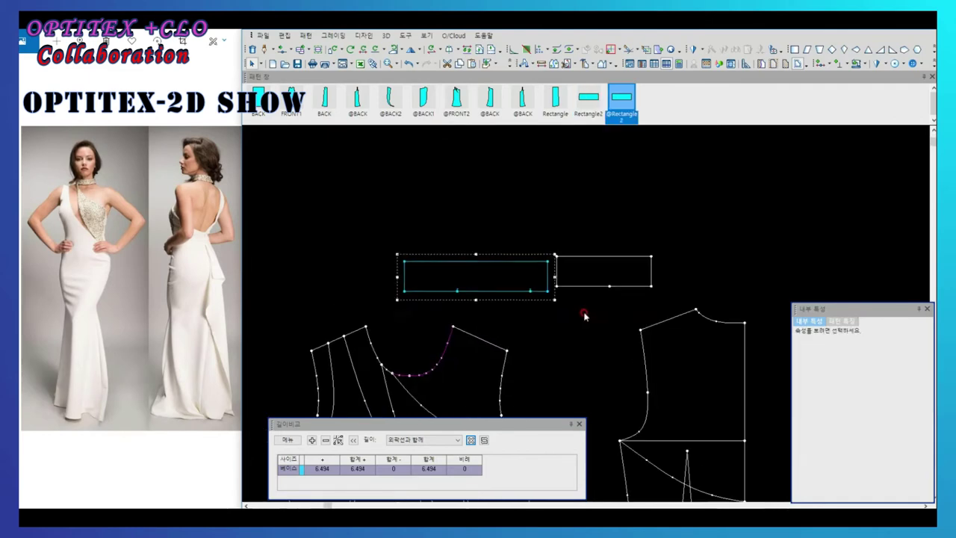
pyautogui.hotkey('ctrl', 'z')
pyautogui.scroll(2, 544, 274)
pyautogui.scroll(-3, 576, 299)
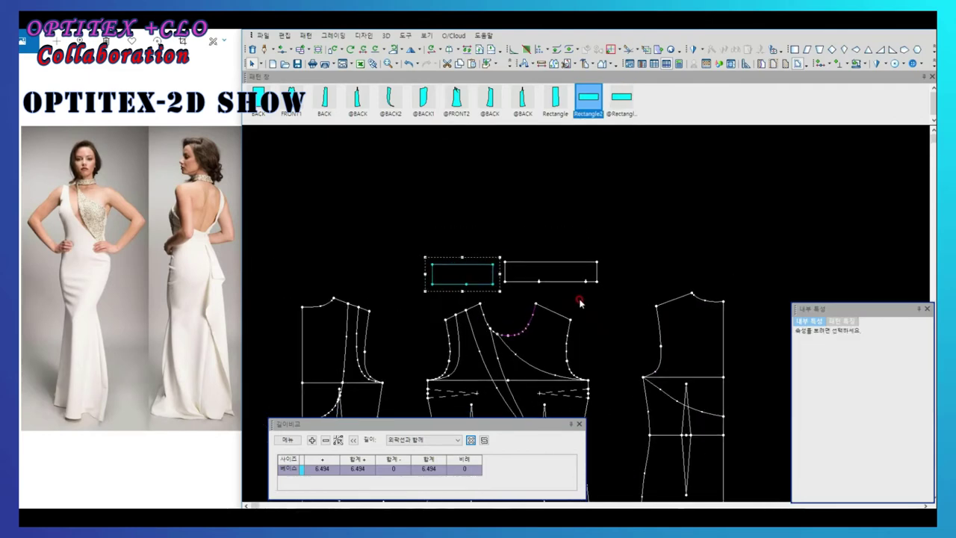
# - Join the two rectangles into one strip and add a C text label
pyautogui.click(561, 273)
pyautogui.click(619, 272)
pyautogui.scroll(2, 519, 306)
pyautogui.click(566, 317)
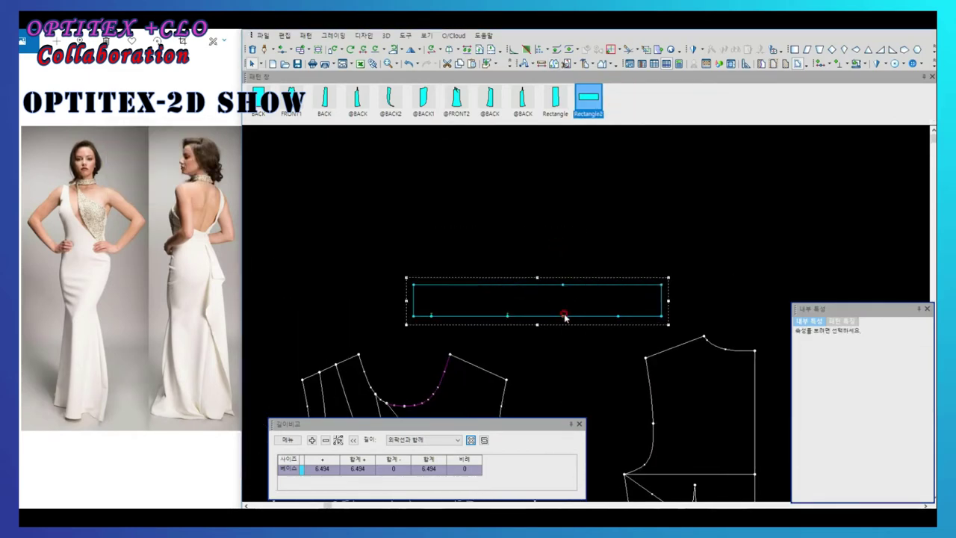
pyautogui.click(563, 297)
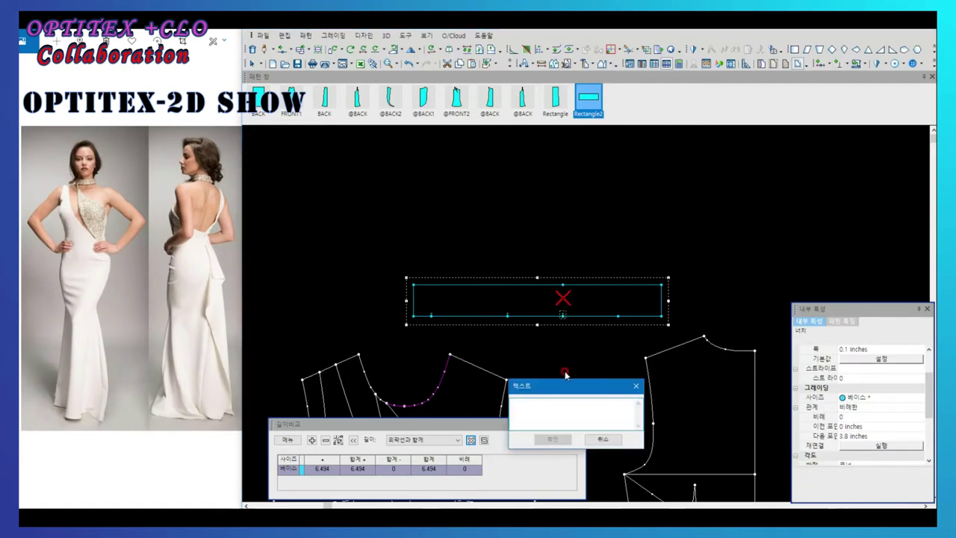
pyautogui.write('C')
pyautogui.press('Return')
pyautogui.scroll(2, 598, 228)
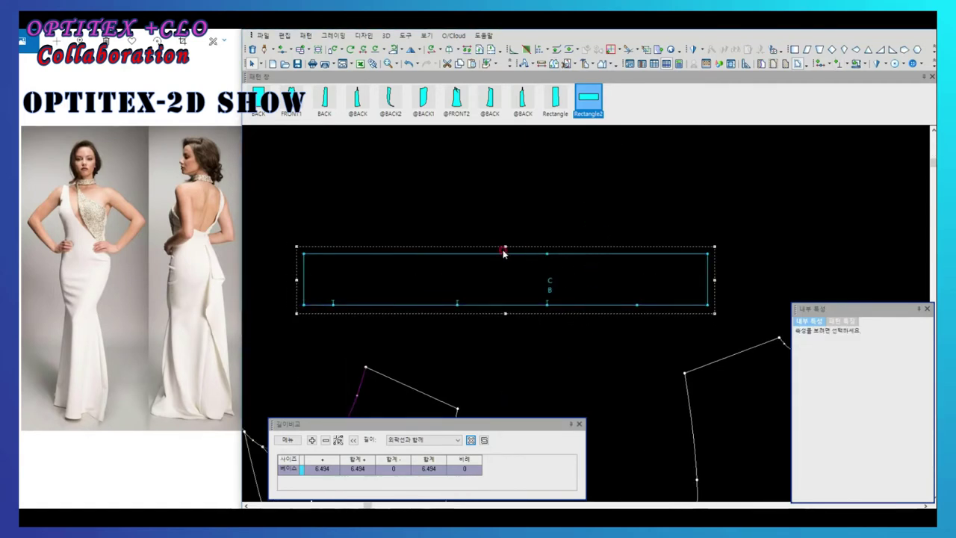
# - Scale the strip's height to 1.3 and rename the piece CLR
pyautogui.click(507, 266)
pyautogui.write('1.3')
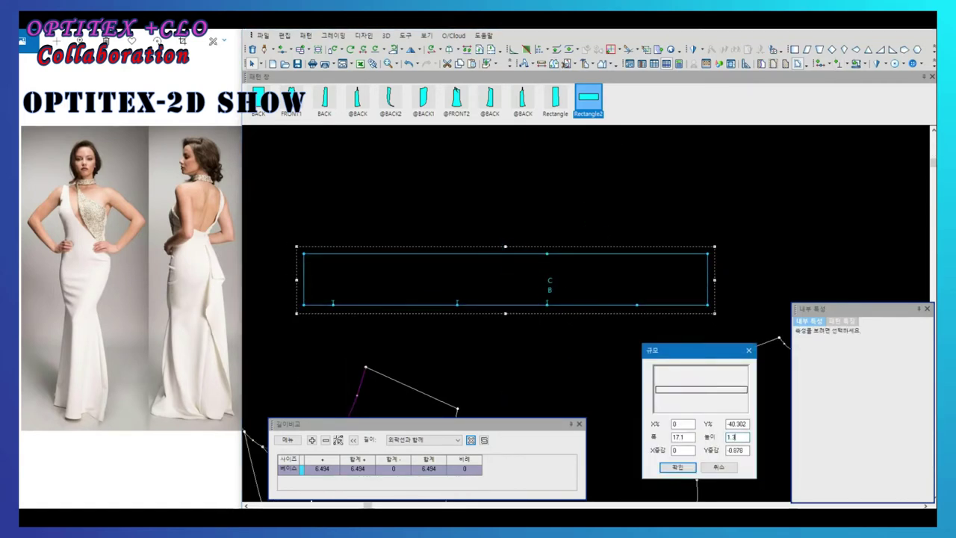
pyautogui.press('Return')
pyautogui.scroll(-3, 586, 316)
pyautogui.scroll(-2, 587, 316)
pyautogui.scroll(-2, 576, 316)
pyautogui.write('CLR')
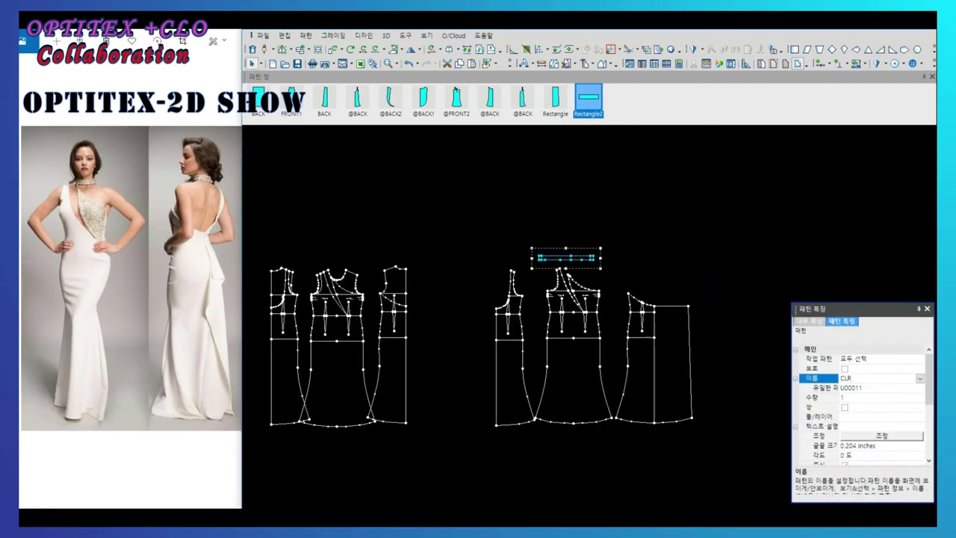
pyautogui.press('Return')
pyautogui.scroll(2, 633, 309)
pyautogui.scroll(2, 576, 314)
# - Save the pattern file, dismissing the duplicate-name warning
pyautogui.hotkey('ctrl', 's')
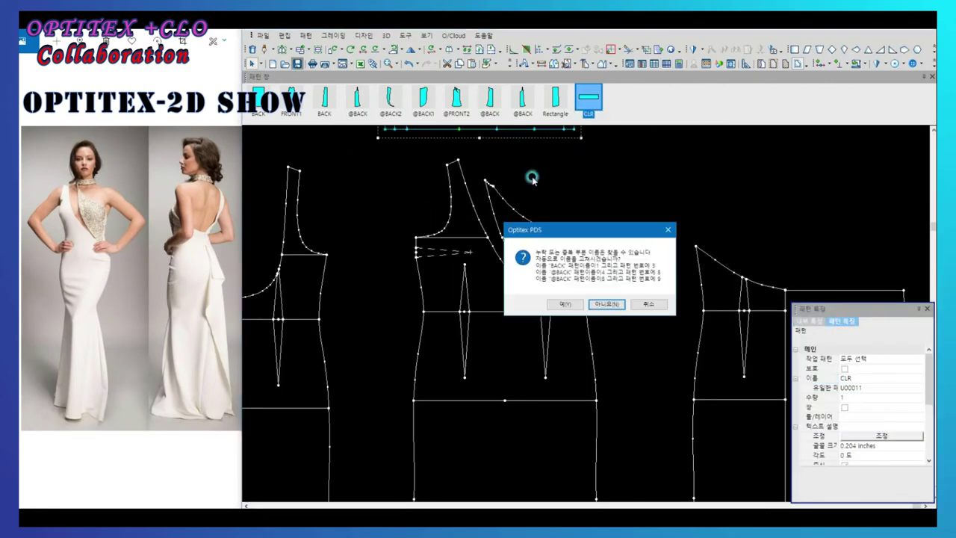
pyautogui.press('Return')
pyautogui.click(566, 251)
pyautogui.scroll(3, 566, 252)
pyautogui.scroll(2, 619, 277)
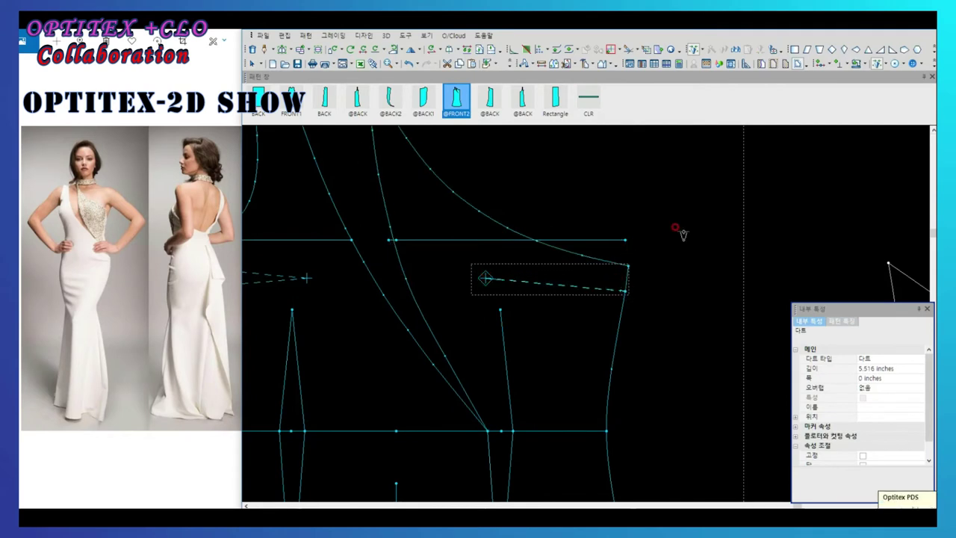
# - Close the first side dart on FRONT2 and delete its dart line and leftover point
pyautogui.scroll(-2, 487, 262)
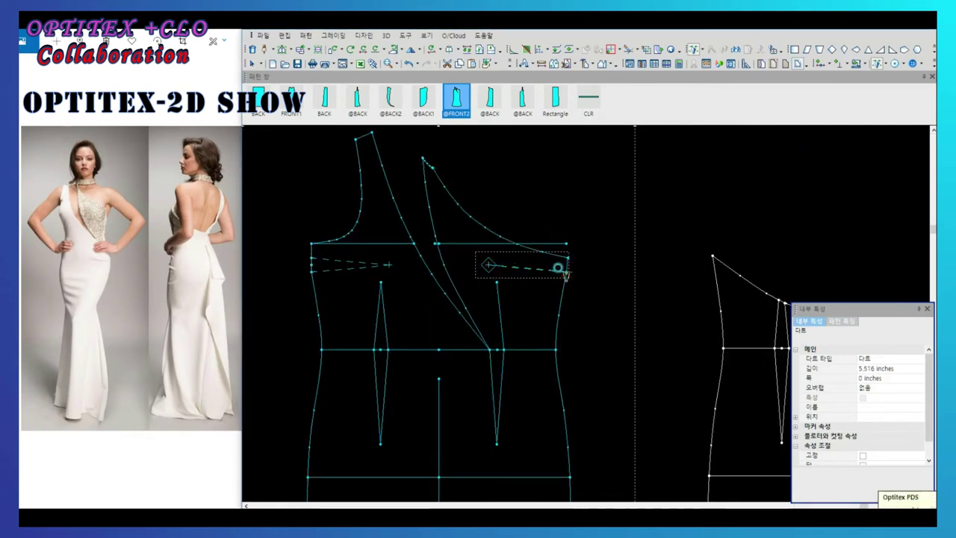
pyautogui.rightClick(592, 218)
pyautogui.click(502, 280)
pyautogui.press('Delete')
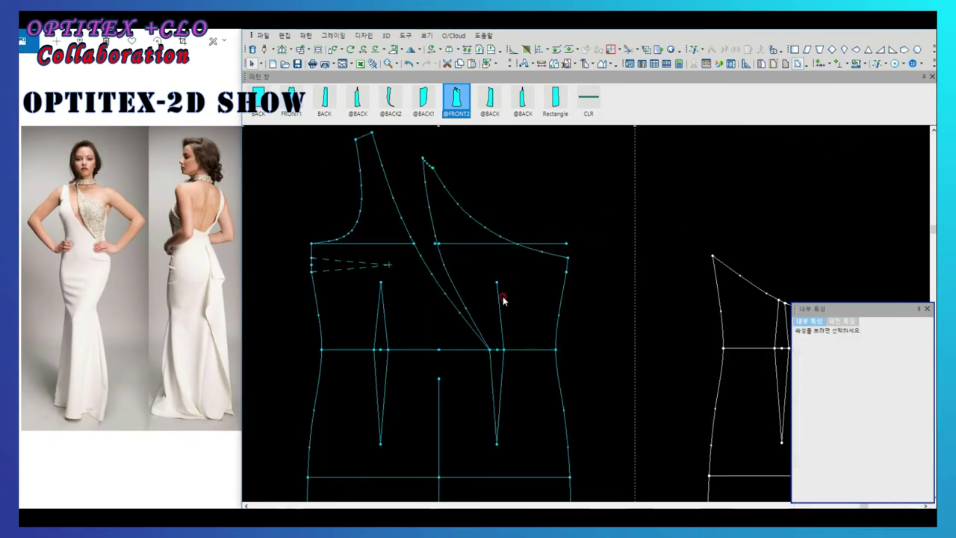
pyautogui.click(564, 277)
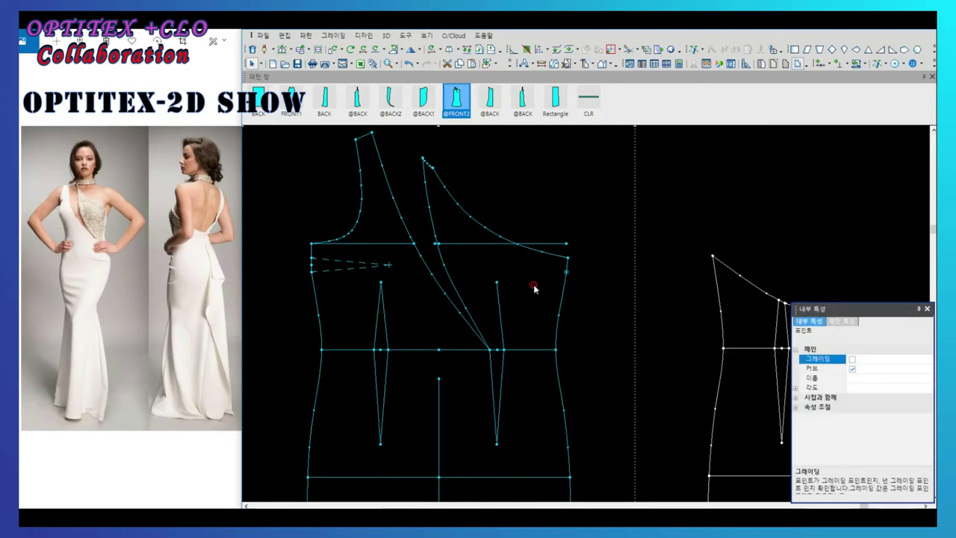
pyautogui.click(489, 349)
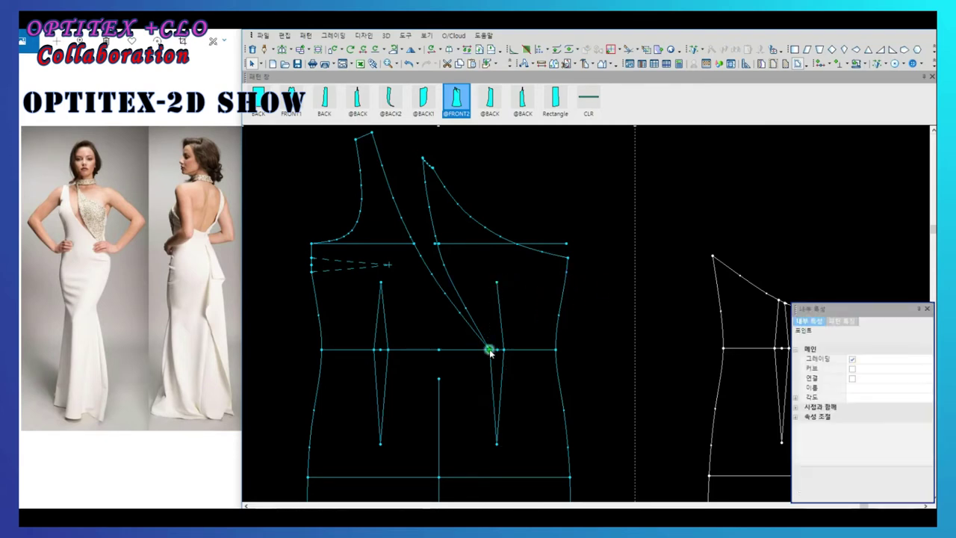
pyautogui.rightClick(499, 281)
pyautogui.click(523, 317)
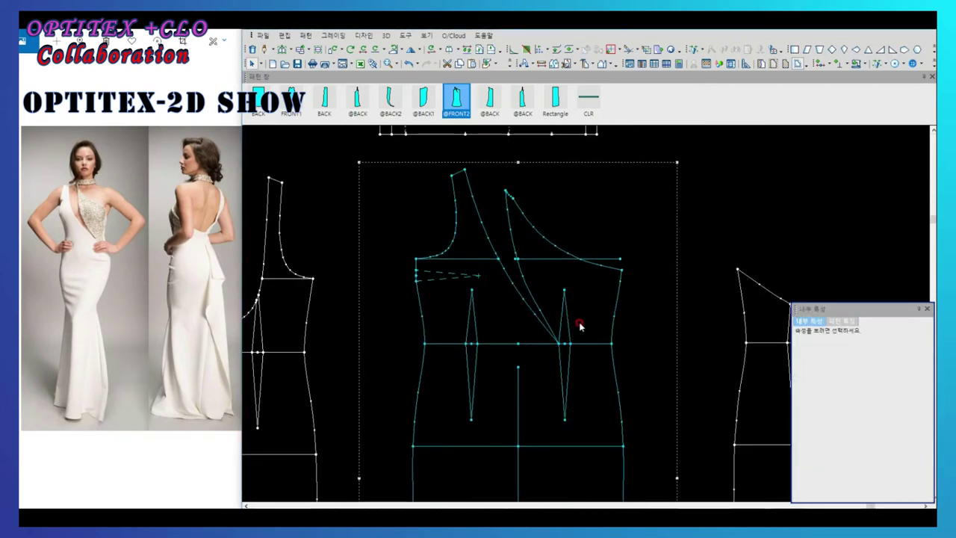
pyautogui.scroll(2, 442, 281)
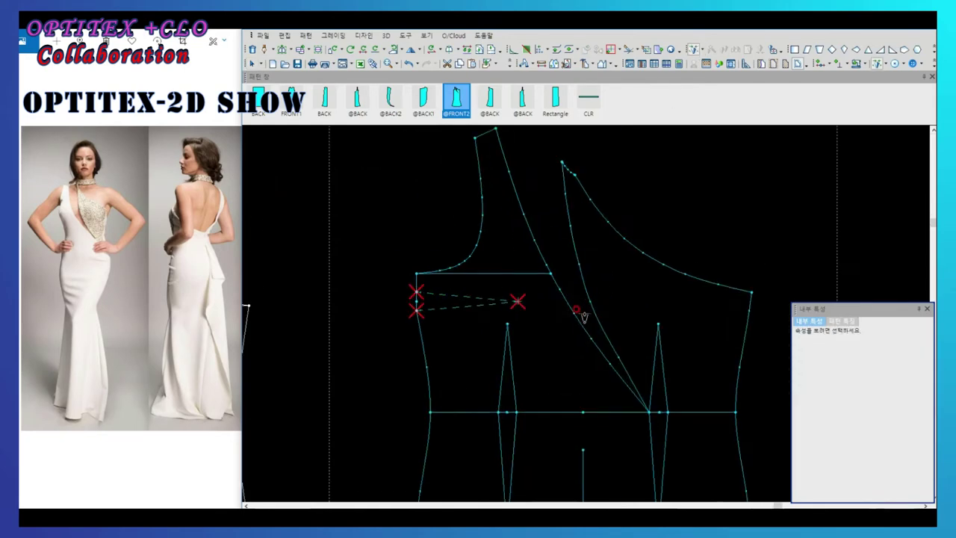
# - Delete the left side dart on FRONT2
pyautogui.click(416, 294)
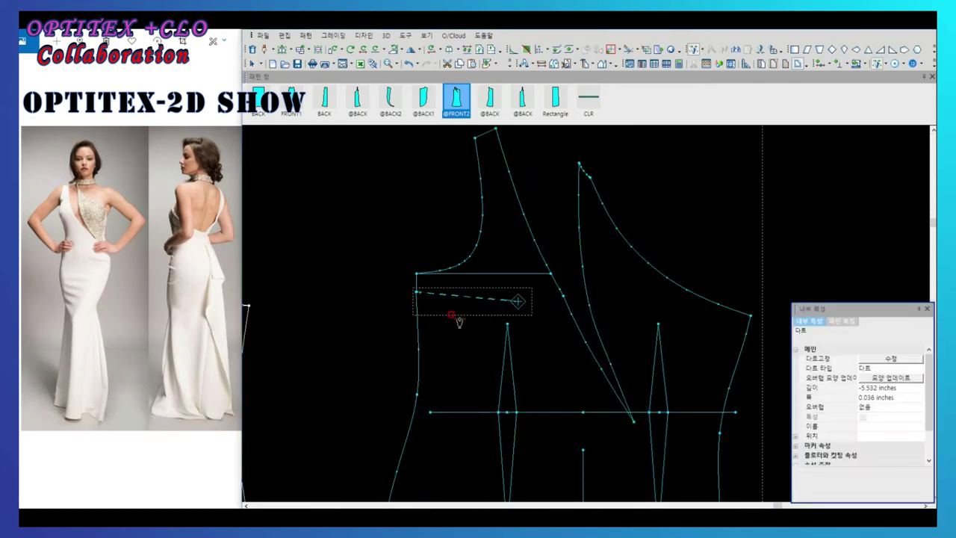
pyautogui.scroll(-4, 585, 316)
pyautogui.scroll(2, 585, 316)
pyautogui.scroll(2, 508, 284)
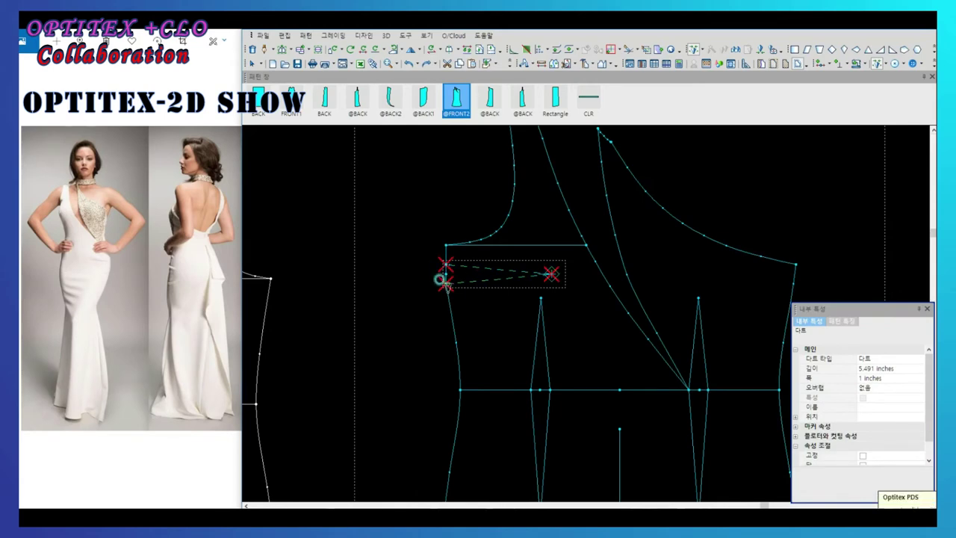
pyautogui.press('Delete')
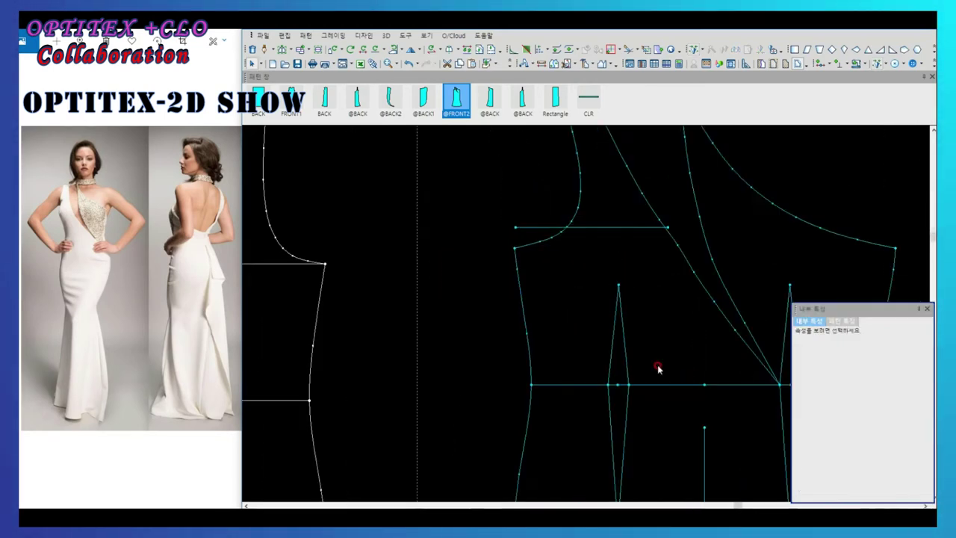
# - Add a new point on the diagonal neckline of FRONT2
pyautogui.click(502, 254)
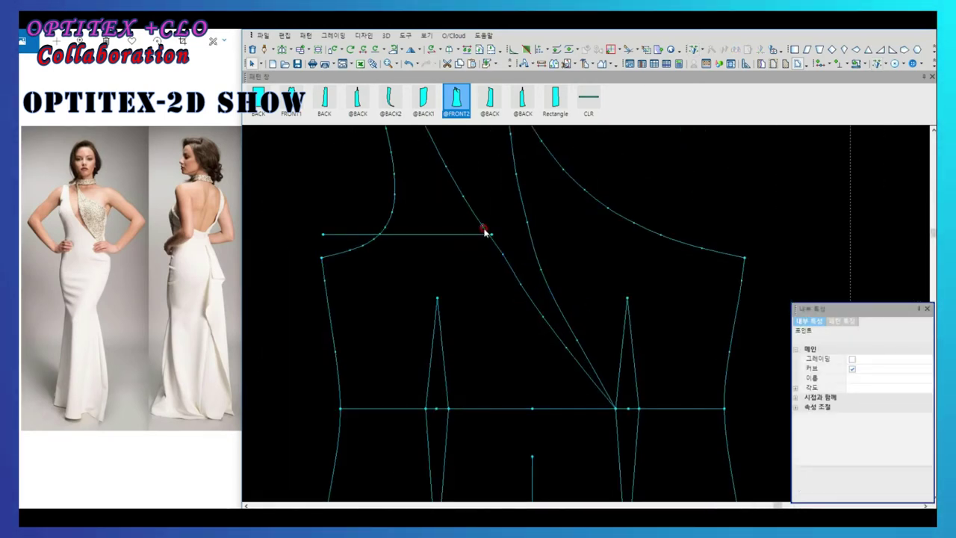
pyautogui.click(521, 284)
pyautogui.scroll(-1, 587, 316)
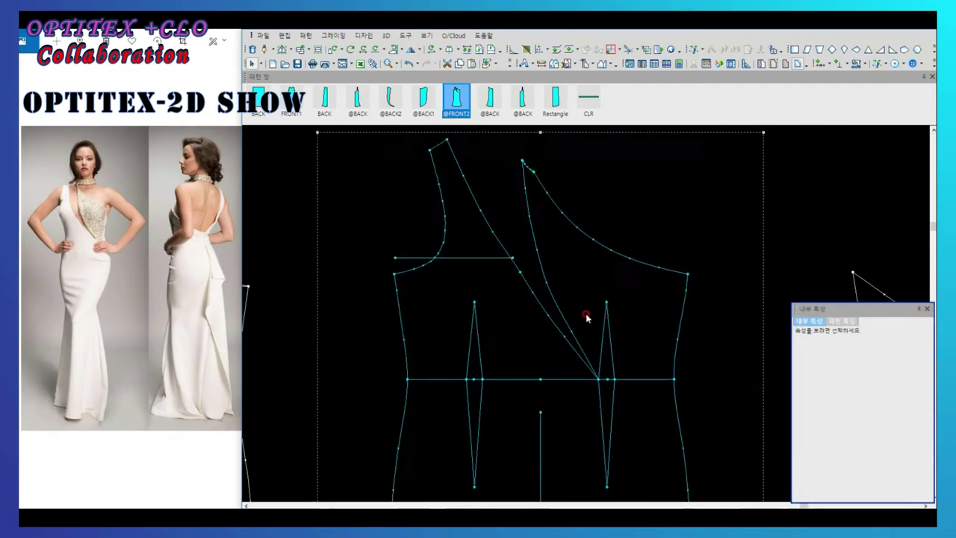
pyautogui.scroll(1, 561, 335)
pyautogui.scroll(-3, 553, 255)
# - Move the diagonal style line's end lower and right to reshape the curve
pyautogui.click(526, 322)
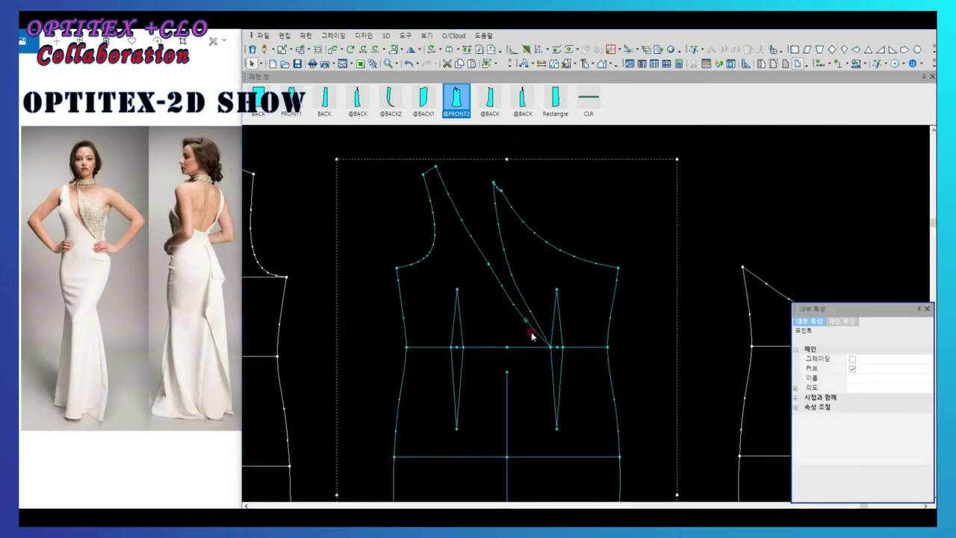
pyautogui.moveTo(551, 349)
pyautogui.mouseDown()
pyautogui.moveTo(582, 393)
pyautogui.moveTo(614, 401)
pyautogui.mouseUp()
pyautogui.press('Return')
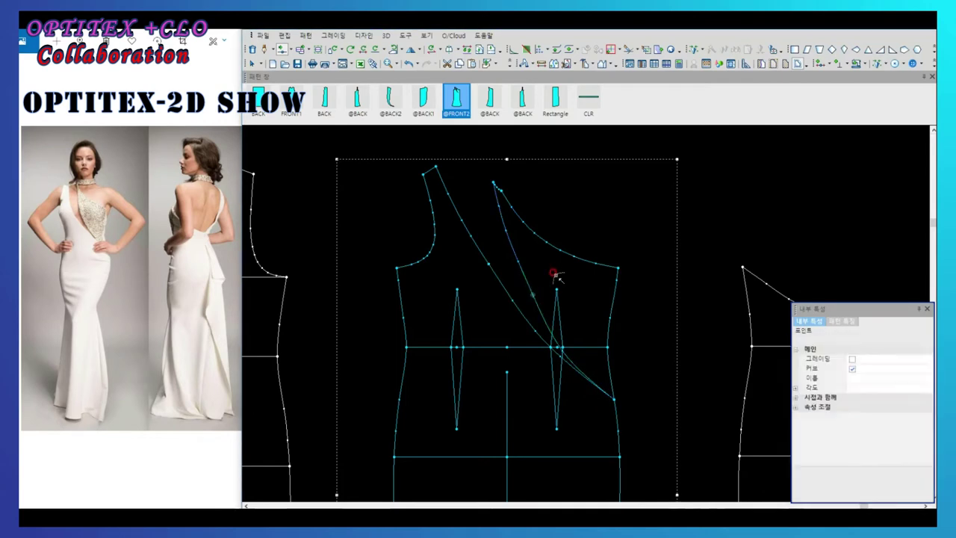
pyautogui.click(517, 260)
pyautogui.click(526, 292)
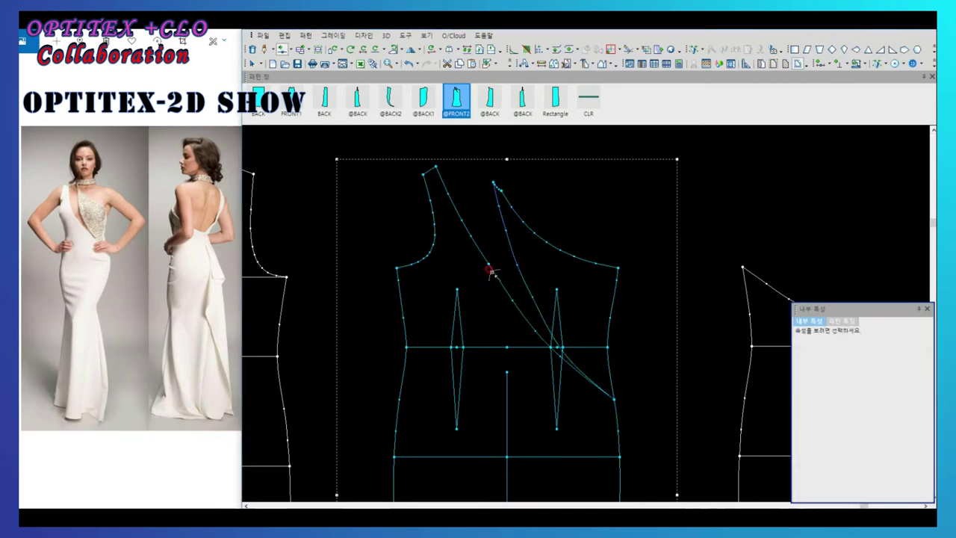
pyautogui.click(562, 365)
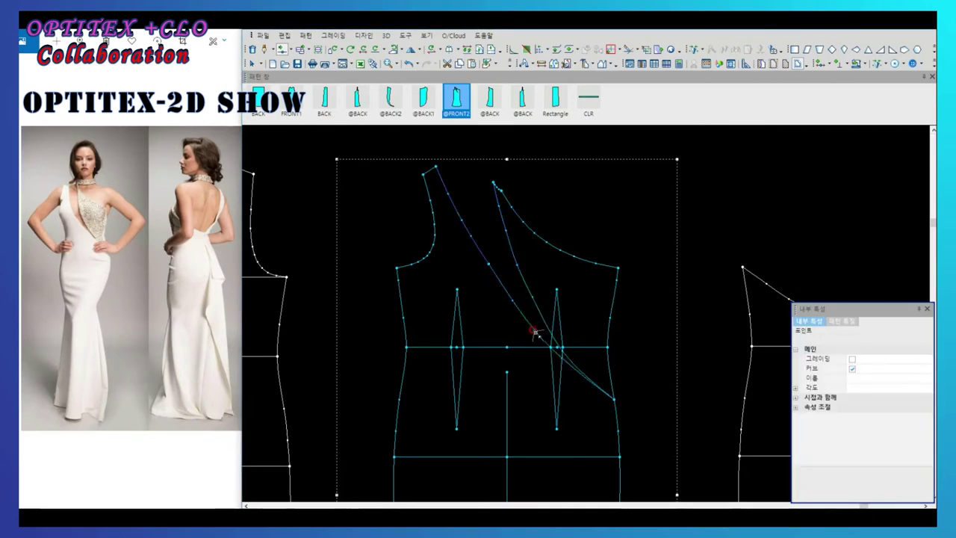
pyautogui.click(533, 335)
pyautogui.press('Return')
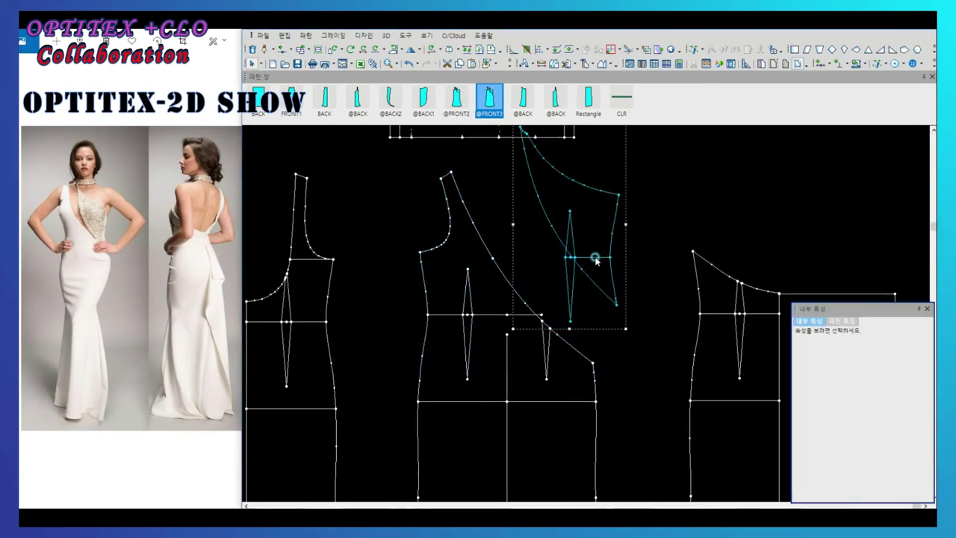
pyautogui.scroll(-3, 555, 314)
pyautogui.scroll(3, 587, 316)
pyautogui.click(575, 278)
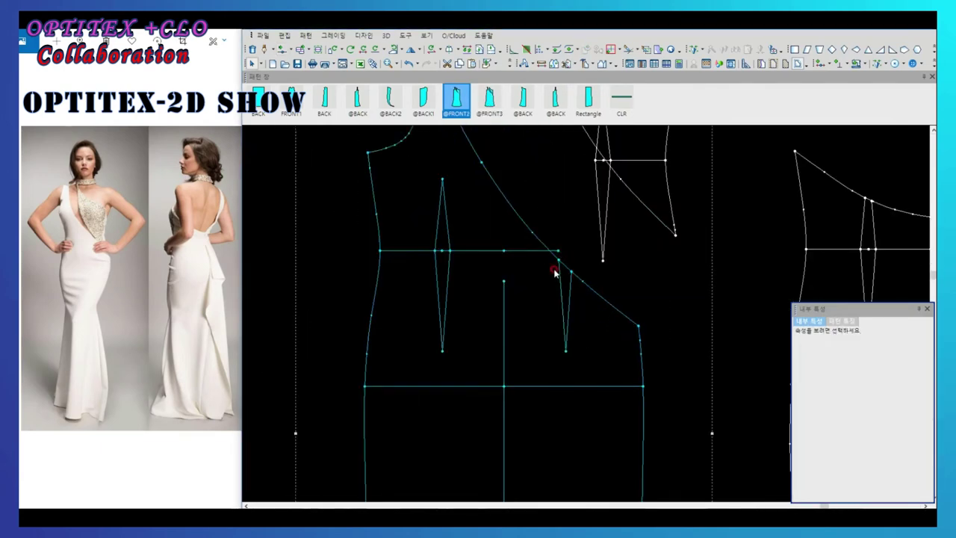
pyautogui.scroll(-2, 555, 273)
pyautogui.scroll(-2, 576, 316)
pyautogui.scroll(-1, 535, 351)
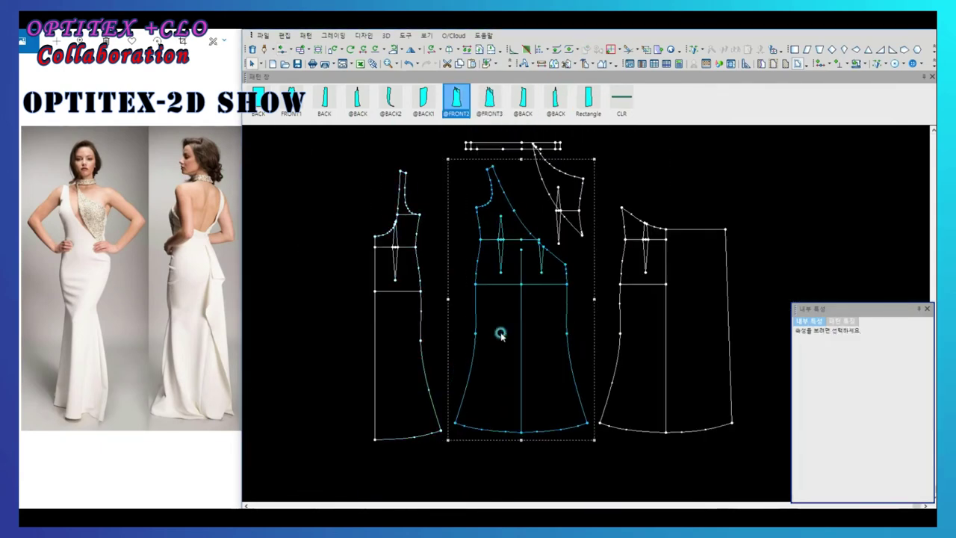
pyautogui.scroll(1, 501, 334)
pyautogui.scroll(2, 588, 316)
pyautogui.click(508, 244)
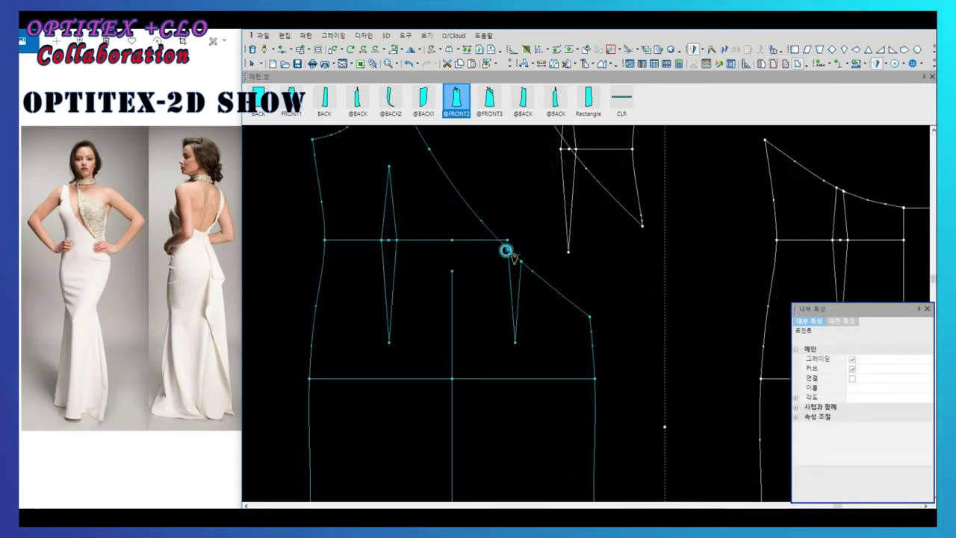
pyautogui.click(450, 315)
pyautogui.click(516, 341)
pyautogui.press('Return')
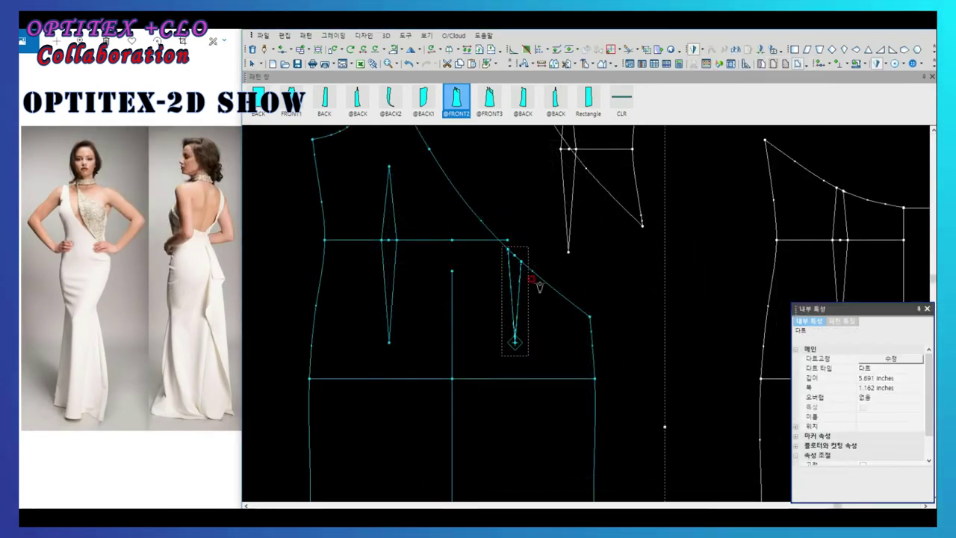
# - Set the new dart's overlap back to none and fold the dart closed on the front piece
pyautogui.click(888, 402)
pyautogui.click(888, 402)
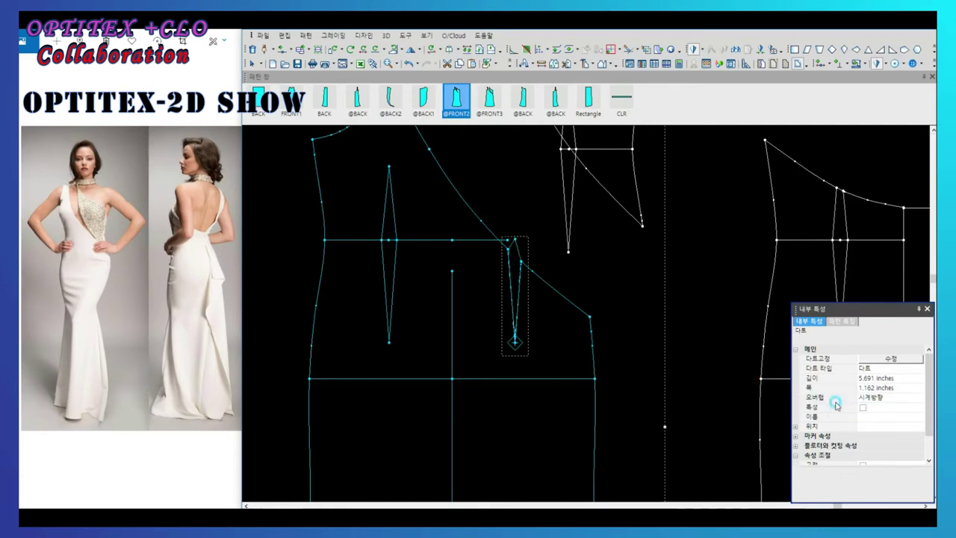
pyautogui.hotkey('ctrl', 'z')
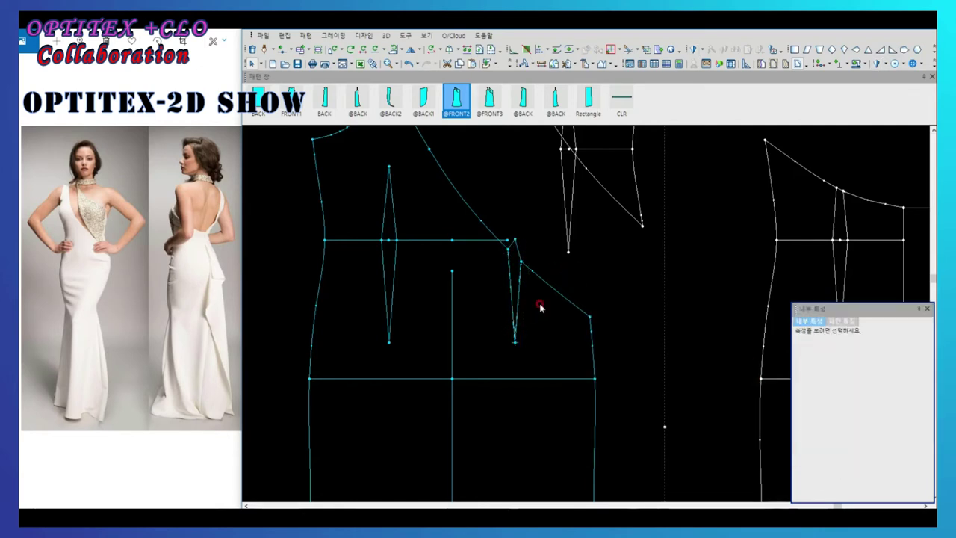
pyautogui.click(703, 50)
pyautogui.click(625, 333)
pyautogui.scroll(-2, 587, 316)
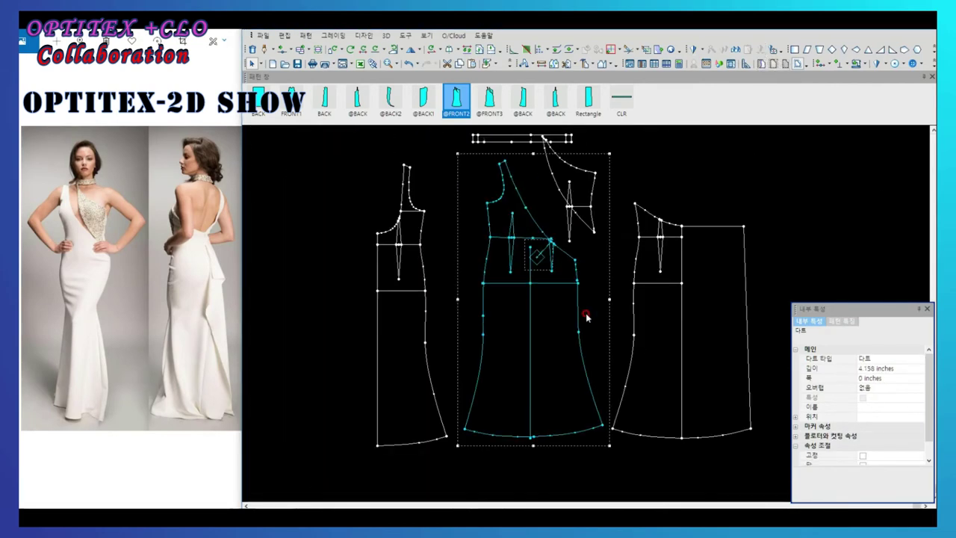
pyautogui.scroll(1, 568, 268)
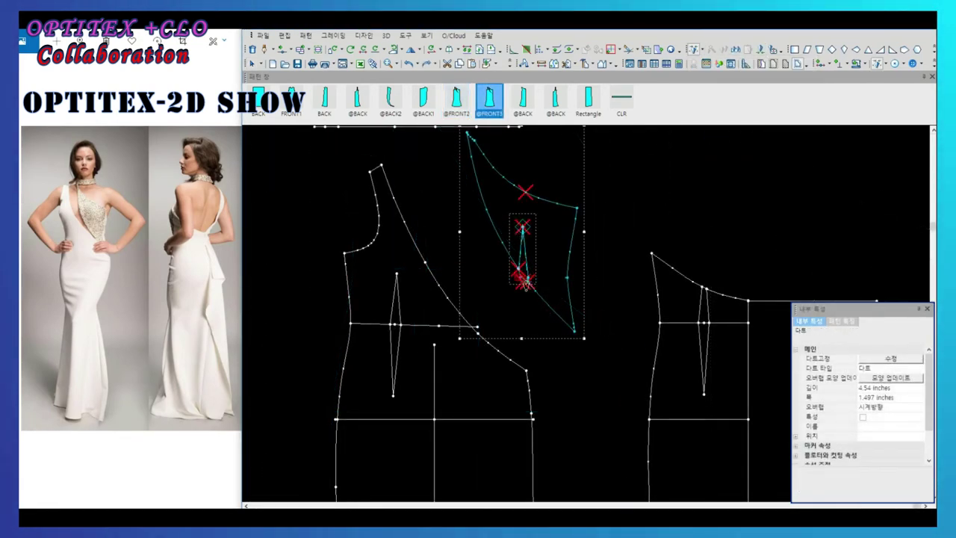
pyautogui.scroll(2, 581, 316)
pyautogui.scroll(1, 573, 256)
pyautogui.click(551, 284)
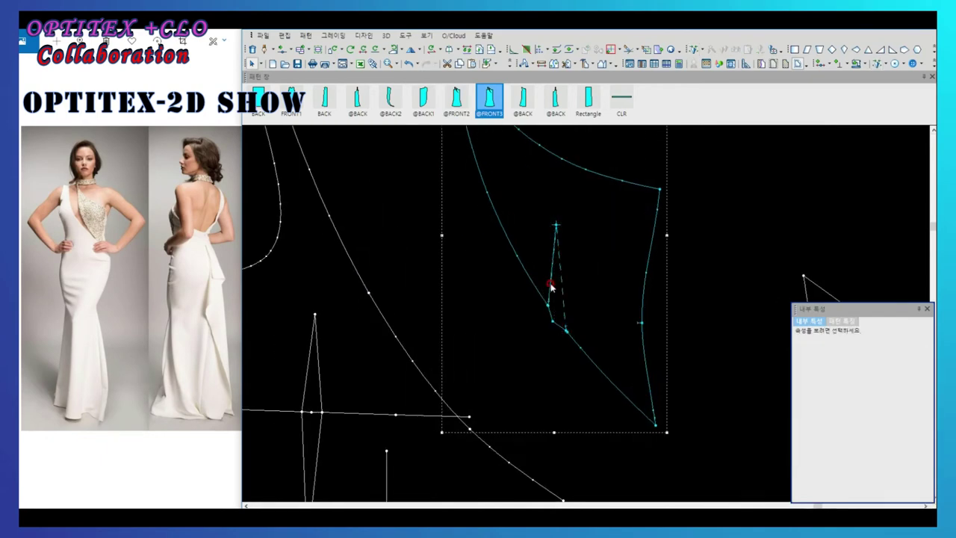
pyautogui.scroll(-2, 598, 224)
pyautogui.scroll(2, 576, 310)
pyautogui.scroll(-1, 551, 256)
pyautogui.click(564, 317)
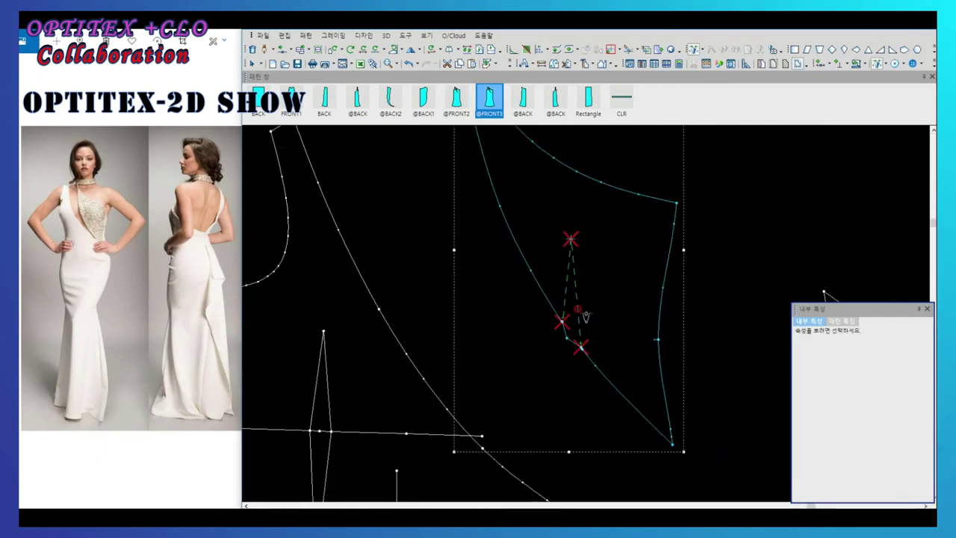
pyautogui.scroll(1, 556, 331)
pyautogui.click(580, 315)
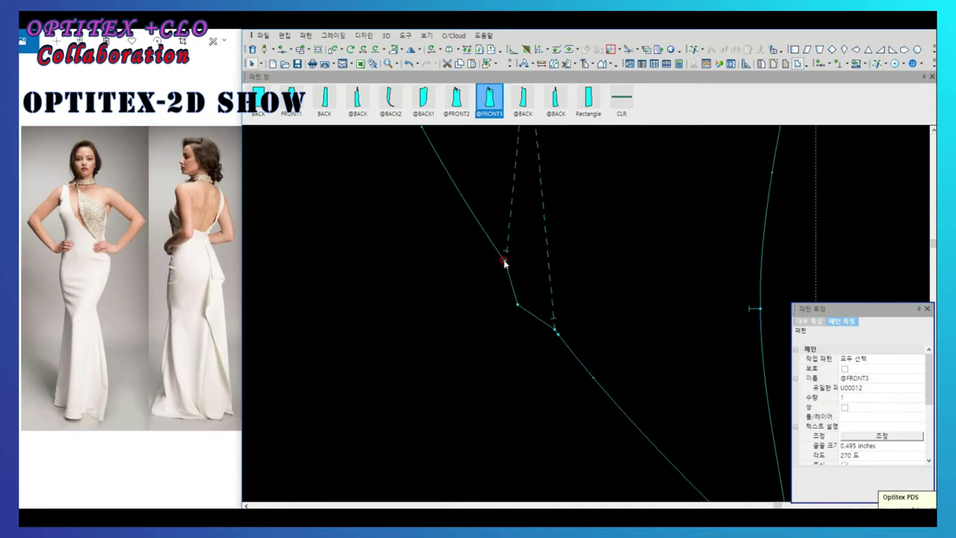
pyautogui.scroll(-2, 589, 318)
pyautogui.scroll(1, 549, 263)
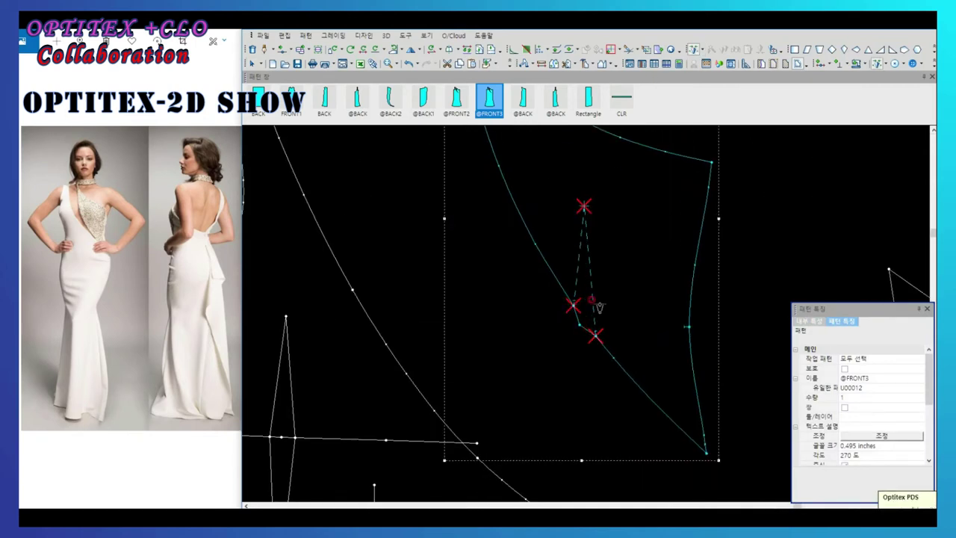
pyautogui.scroll(-1, 598, 306)
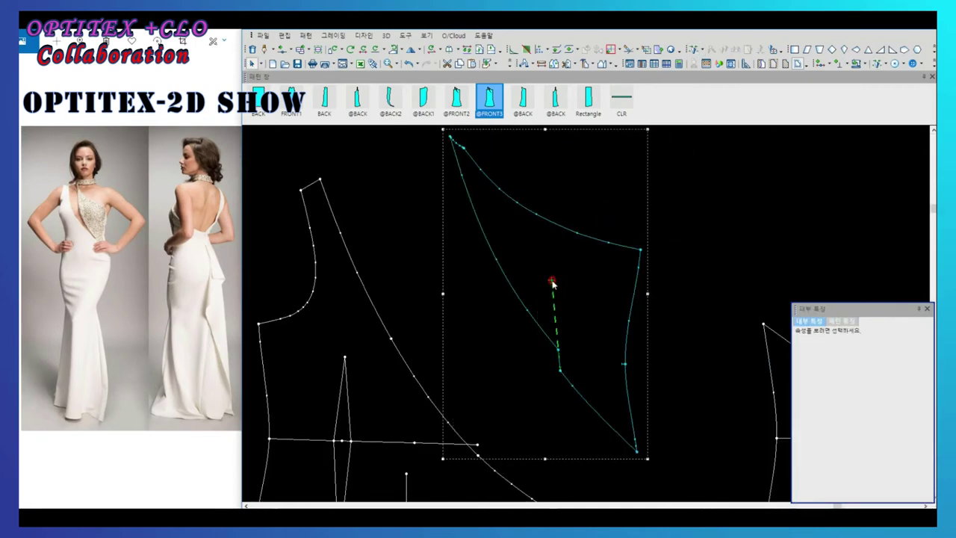
pyautogui.click(497, 260)
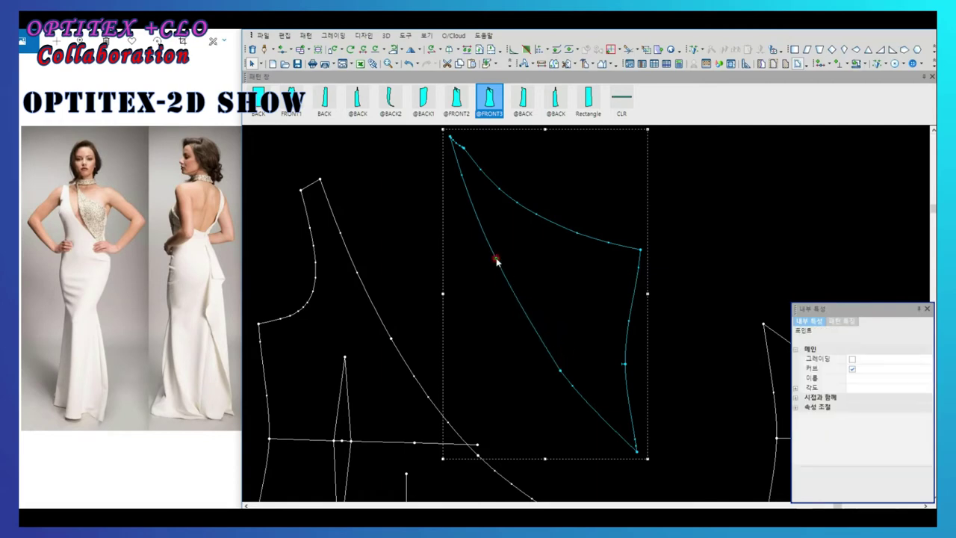
pyautogui.scroll(-1, 549, 271)
pyautogui.scroll(-1, 561, 284)
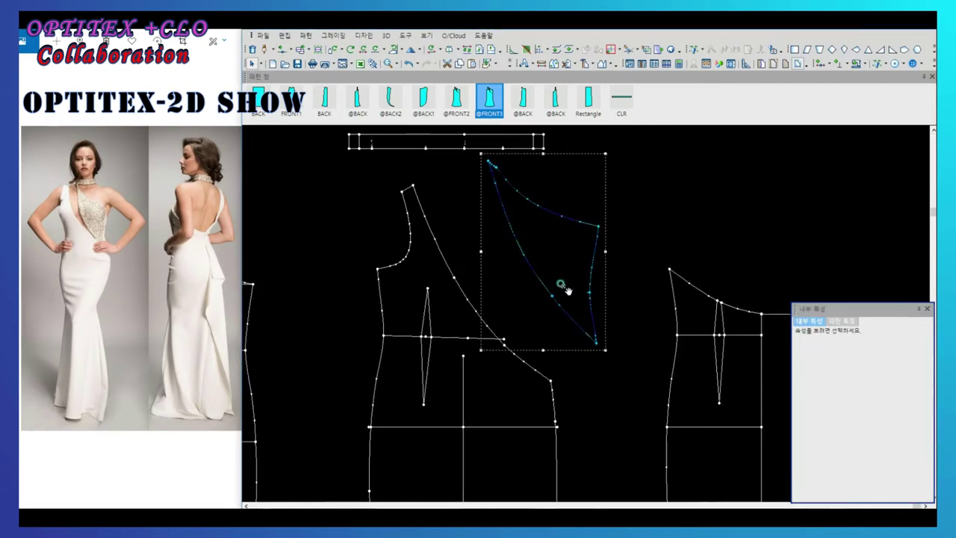
pyautogui.click(486, 374)
pyautogui.scroll(1, 554, 242)
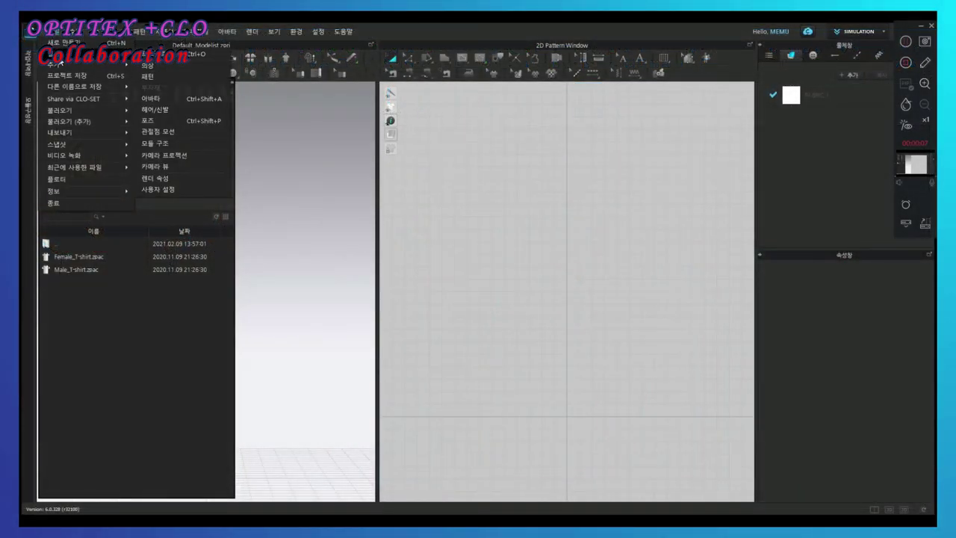
# - Load the FV2_Feifei avatar from Male_V1 and give her the FV2_Pixie_Cut hairstyle
pyautogui.click(49, 244)
pyautogui.click(52, 116)
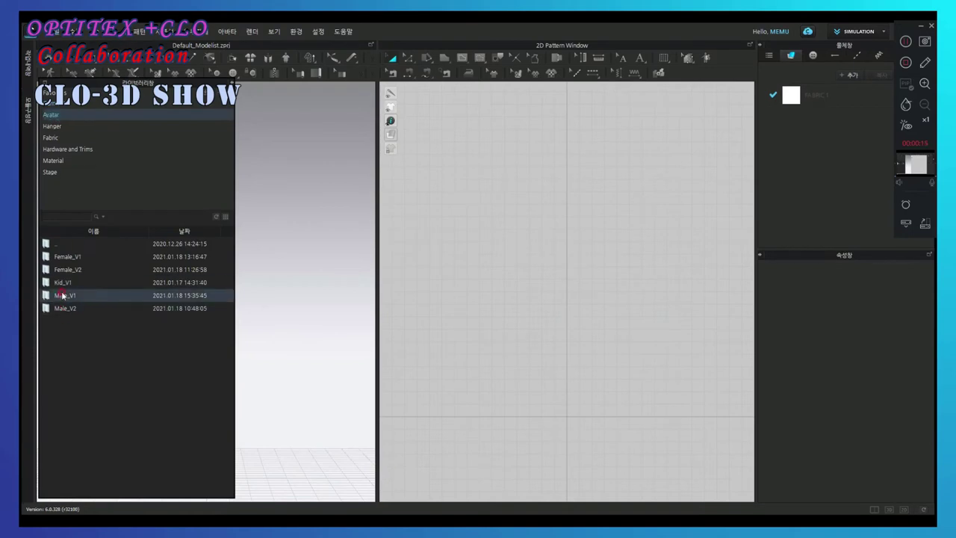
pyautogui.doubleClick(63, 296)
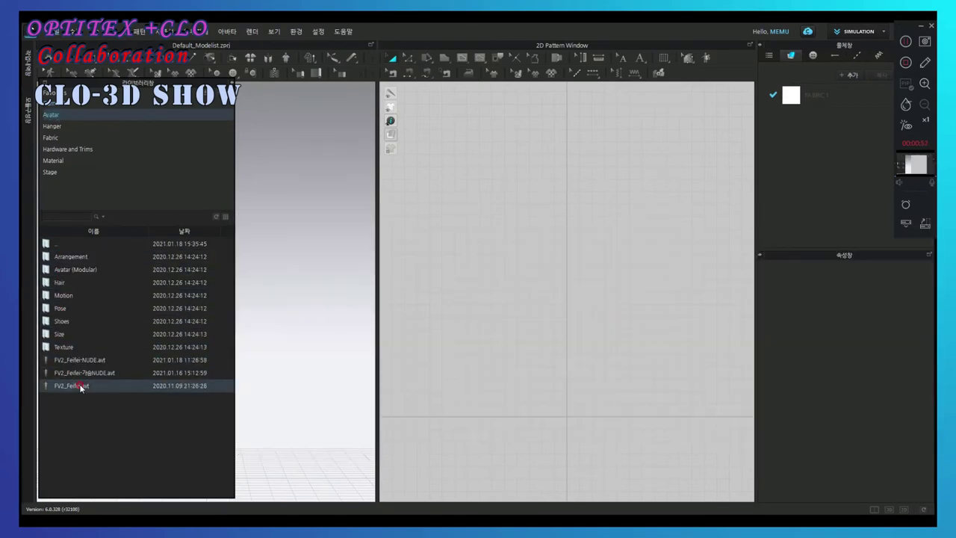
pyautogui.doubleClick(81, 386)
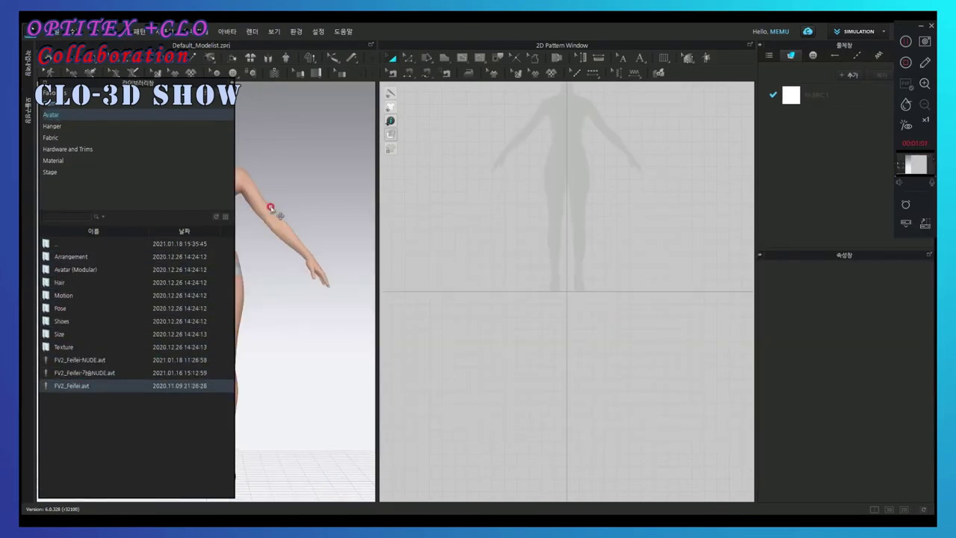
pyautogui.click(889, 510)
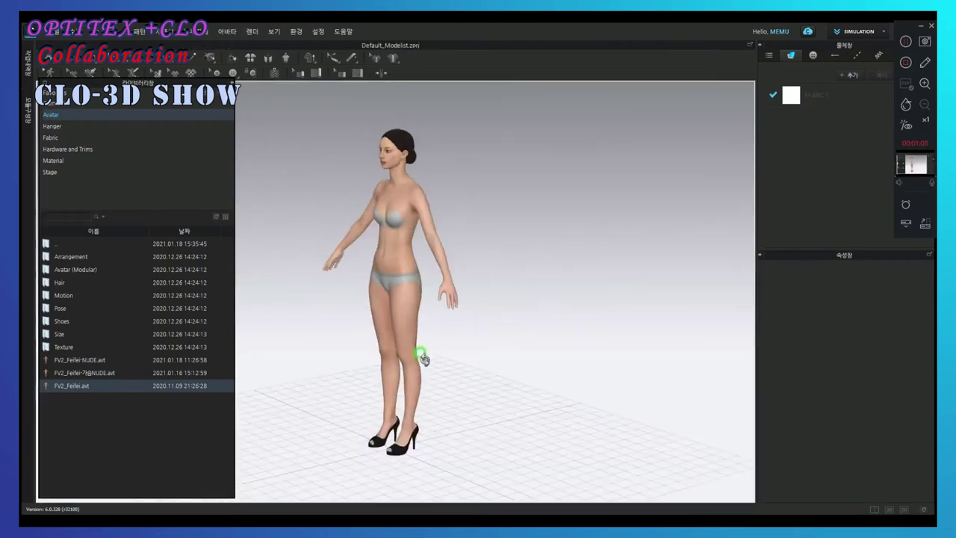
pyautogui.doubleClick(60, 283)
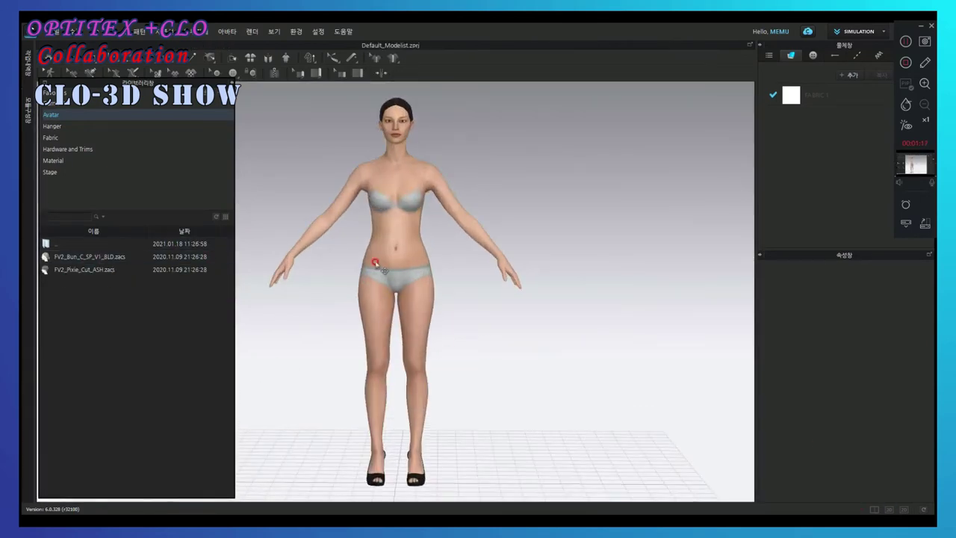
pyautogui.moveTo(376, 263); pyautogui.dragTo(269, 266, button='right')
pyautogui.doubleClick(84, 269)
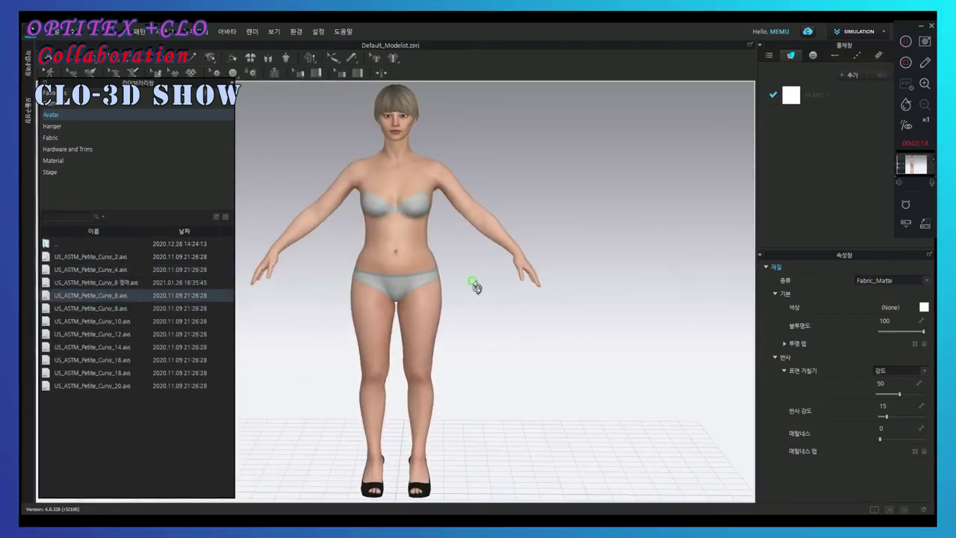
# - Try the US_ASTM_Petite_Curvy_6 body, then open the US_ASTM_Petite_Straight body shapes
pyautogui.doubleClick(97, 283)
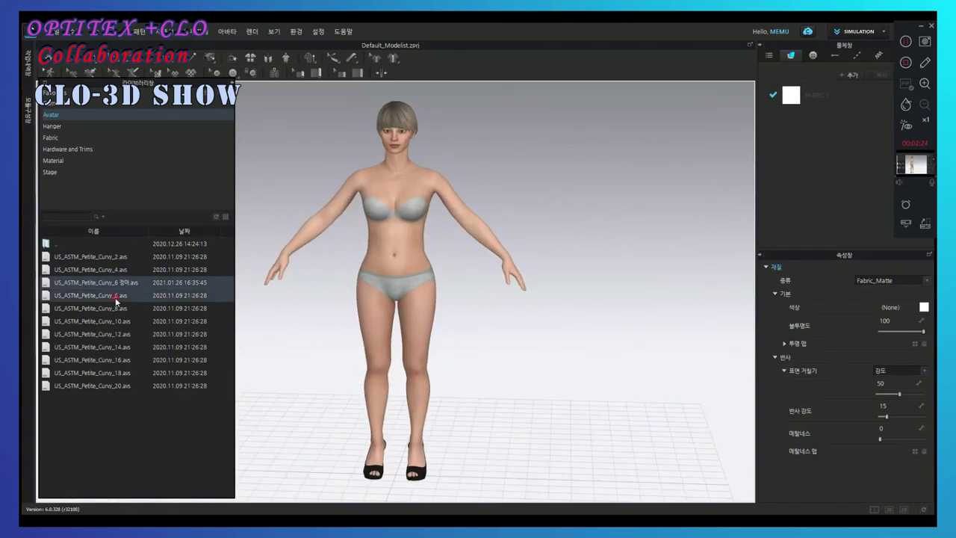
pyautogui.doubleClick(142, 296)
pyautogui.doubleClick(74, 243)
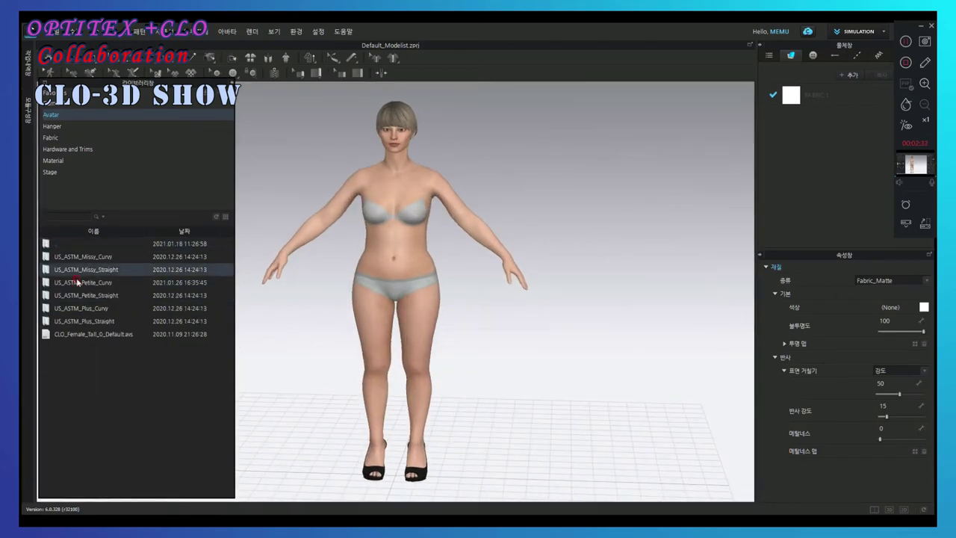
pyautogui.doubleClick(88, 295)
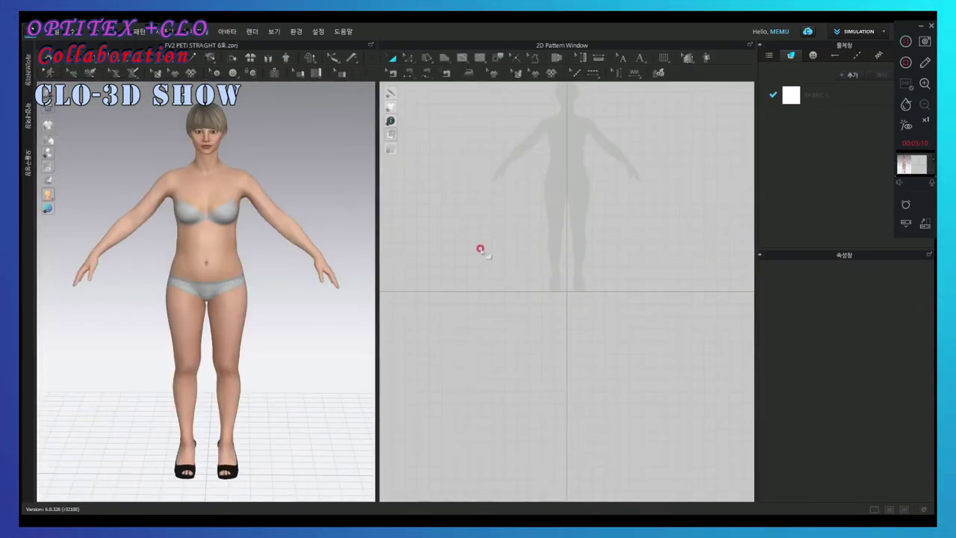
pyautogui.click(55, 35)
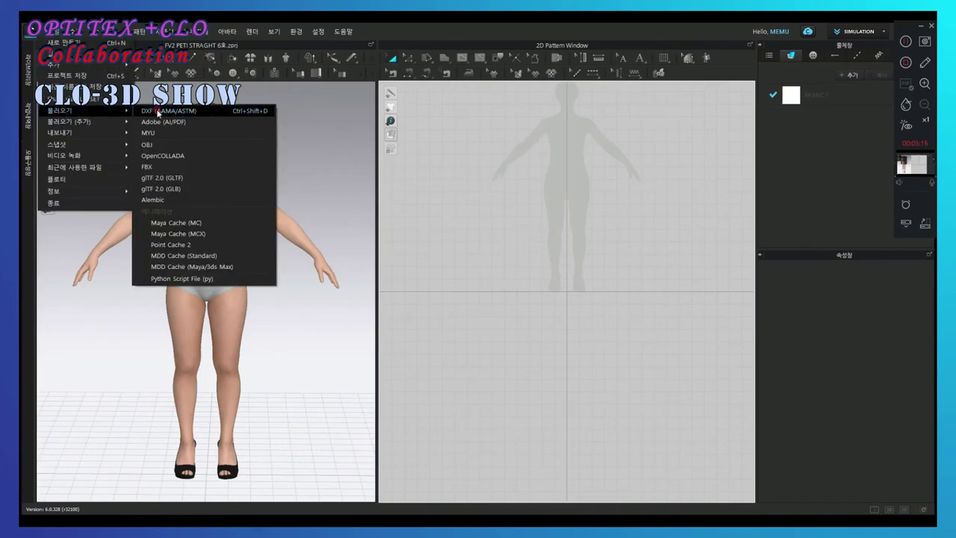
pyautogui.moveTo(54, 64)
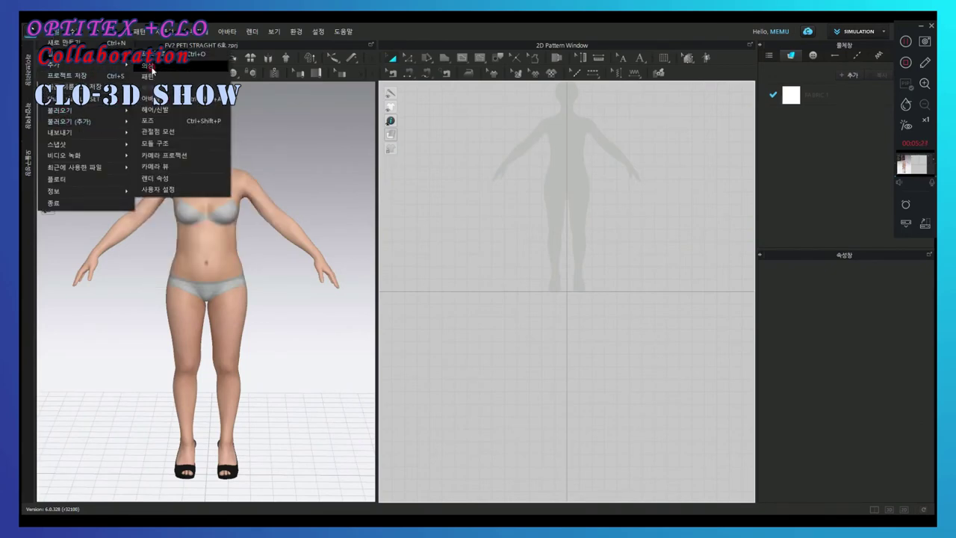
# - Import DRESS.dxf as a DXF pattern and accept the default import options
pyautogui.click(150, 77)
pyautogui.click(556, 460)
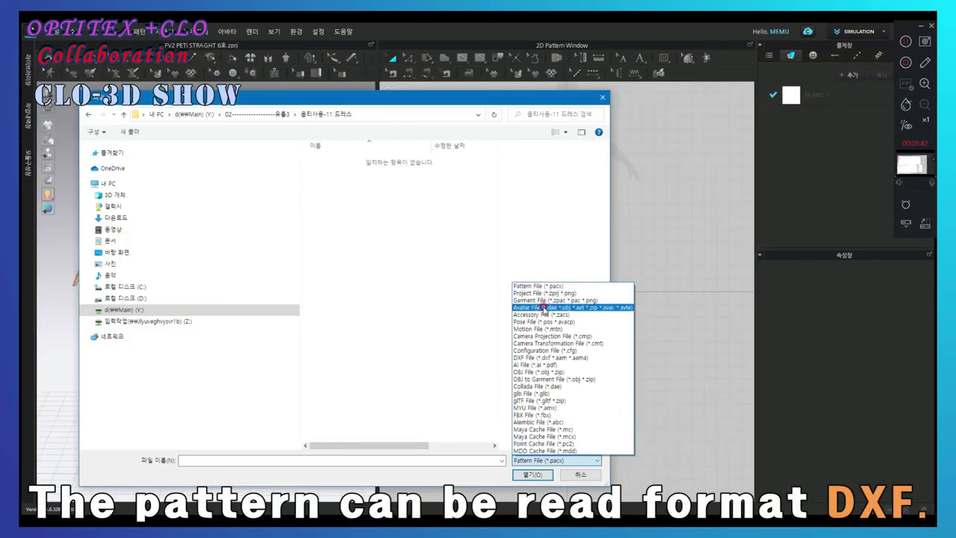
pyautogui.click(542, 357)
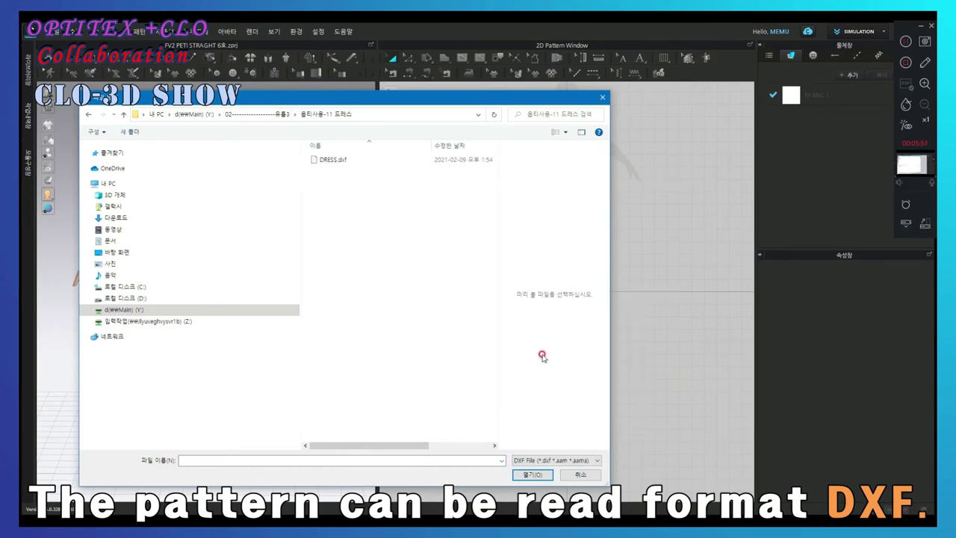
pyautogui.click(328, 157)
pyautogui.click(532, 474)
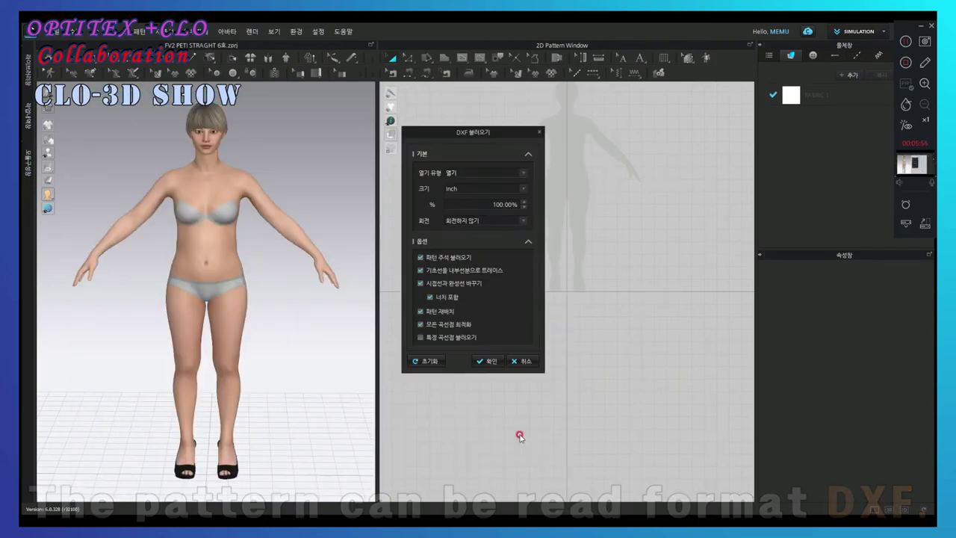
pyautogui.click(492, 362)
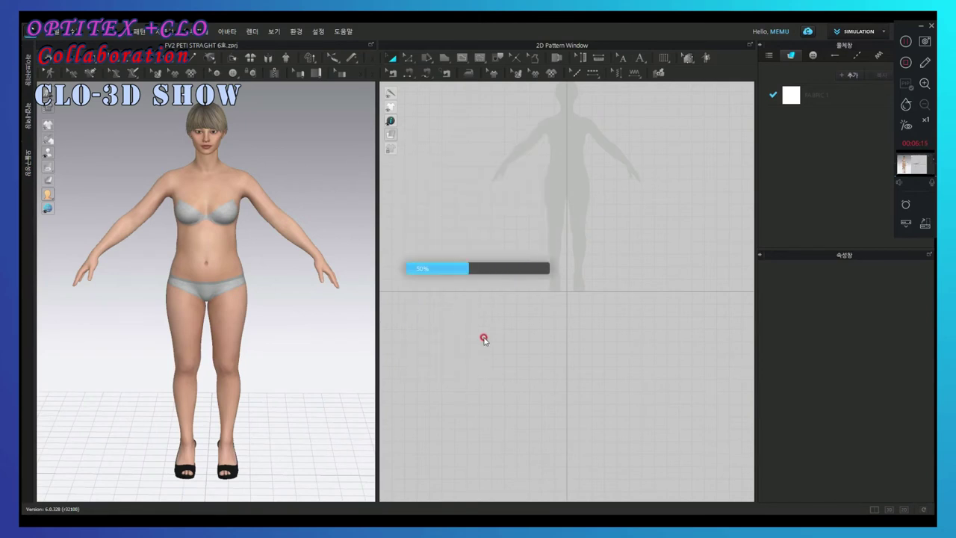
# - Rearrange the imported dress pieces in the 2D pattern layout
pyautogui.moveTo(216, 295)
pyautogui.mouseDown(button='right')
pyautogui.moveTo(151, 297)
pyautogui.moveTo(214, 283)
pyautogui.mouseUp(button='right')
pyautogui.moveTo(438, 256); pyautogui.dragTo(463, 151)
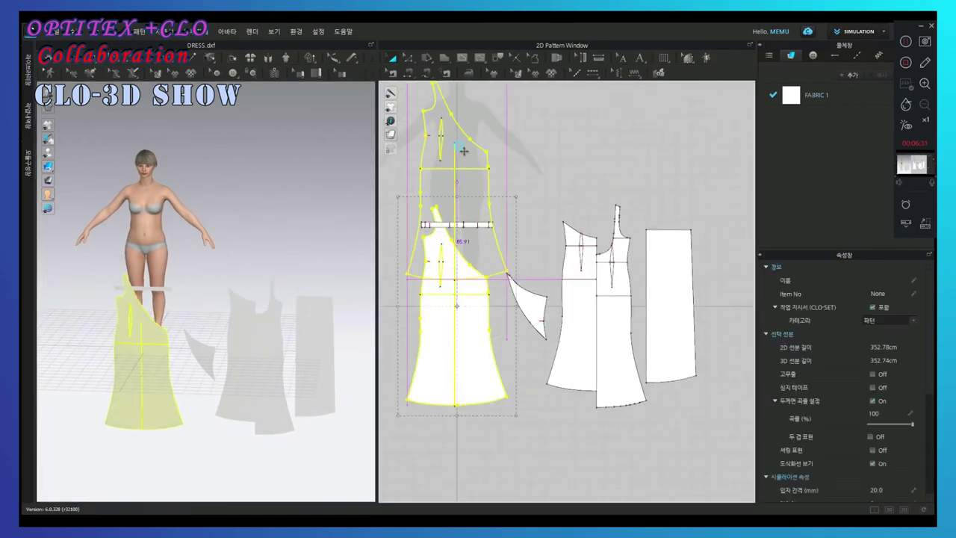
pyautogui.scroll(2, 451, 186)
pyautogui.moveTo(455, 188); pyautogui.dragTo(482, 147)
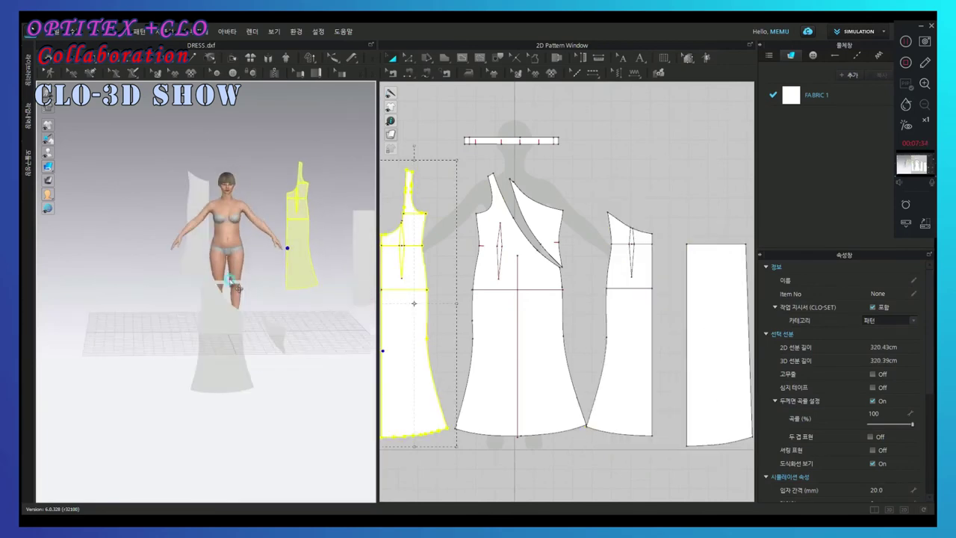
# - Place the front centre piece before the avatar and the left back panel onto her back
pyautogui.click(229, 299)
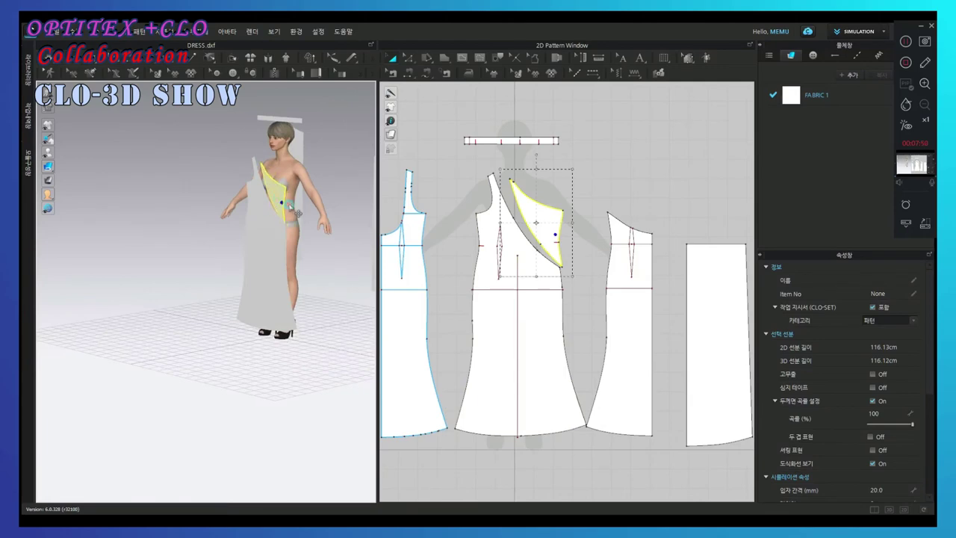
pyautogui.moveTo(297, 214); pyautogui.dragTo(277, 261, button='right')
pyautogui.click(161, 308)
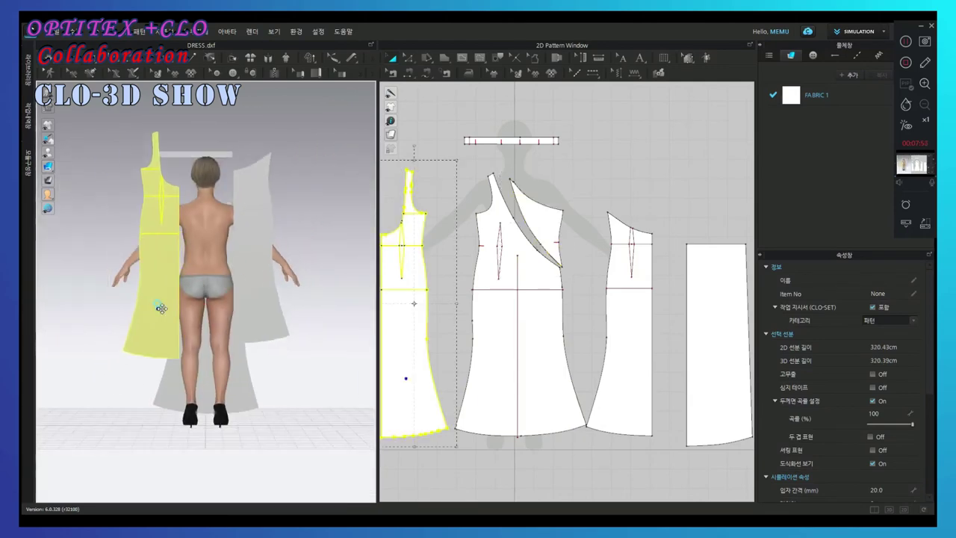
pyautogui.moveTo(161, 308); pyautogui.dragTo(191, 329)
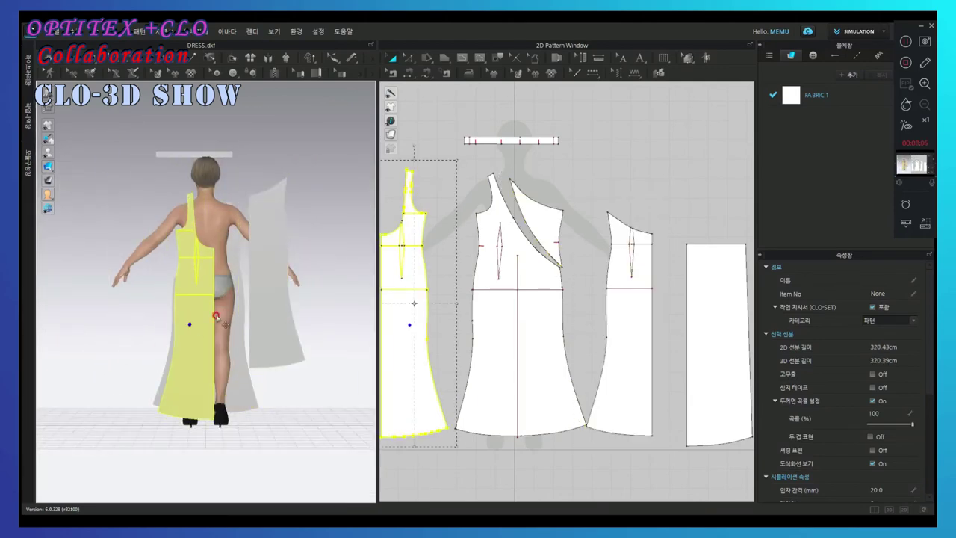
pyautogui.moveTo(246, 313); pyautogui.dragTo(239, 321)
pyautogui.click(188, 305)
pyautogui.scroll(2, 195, 304)
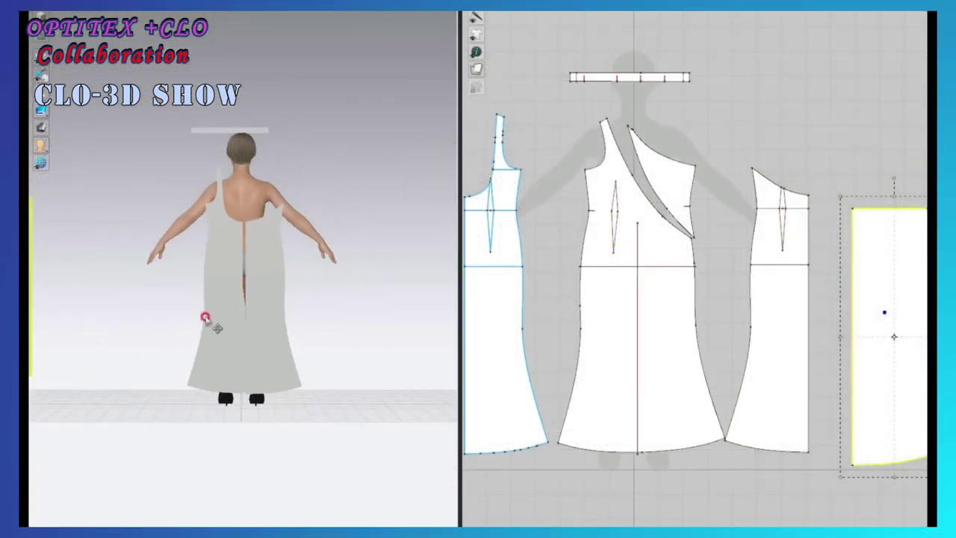
pyautogui.moveTo(205, 317); pyautogui.dragTo(203, 342)
pyautogui.moveTo(202, 342); pyautogui.dragTo(327, 324, button='right')
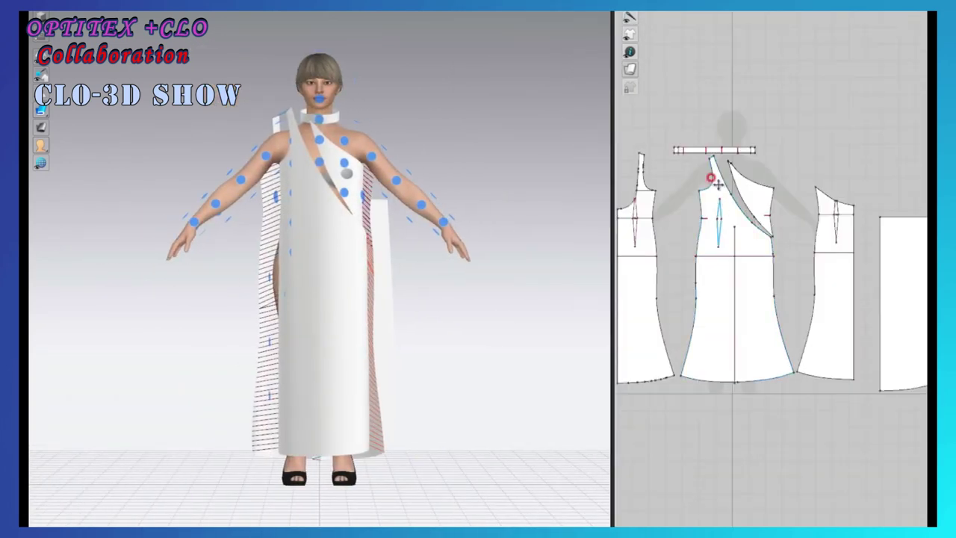
# - Simulate to drape the dress pieces on the avatar, checking the gown from front and back
pyautogui.moveTo(388, 217)
pyautogui.mouseDown(button='right')
pyautogui.moveTo(245, 214)
pyautogui.moveTo(406, 156)
pyautogui.mouseUp(button='right')
pyautogui.press('2')
pyautogui.press('space')
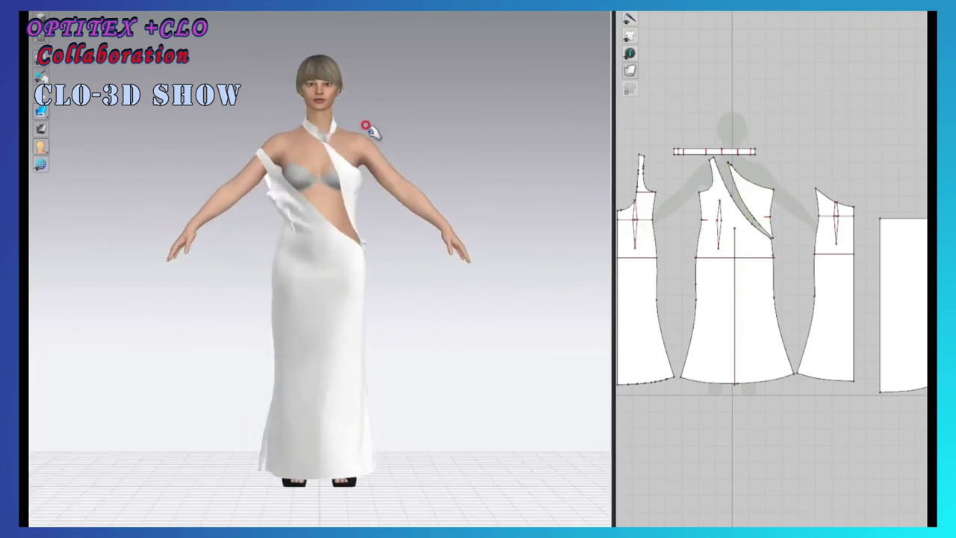
pyautogui.click(270, 145)
pyautogui.moveTo(310, 126)
pyautogui.mouseDown(button='right')
pyautogui.moveTo(306, 183)
pyautogui.moveTo(373, 239)
pyautogui.moveTo(239, 314)
pyautogui.moveTo(230, 269)
pyautogui.moveTo(339, 288)
pyautogui.mouseUp(button='right')
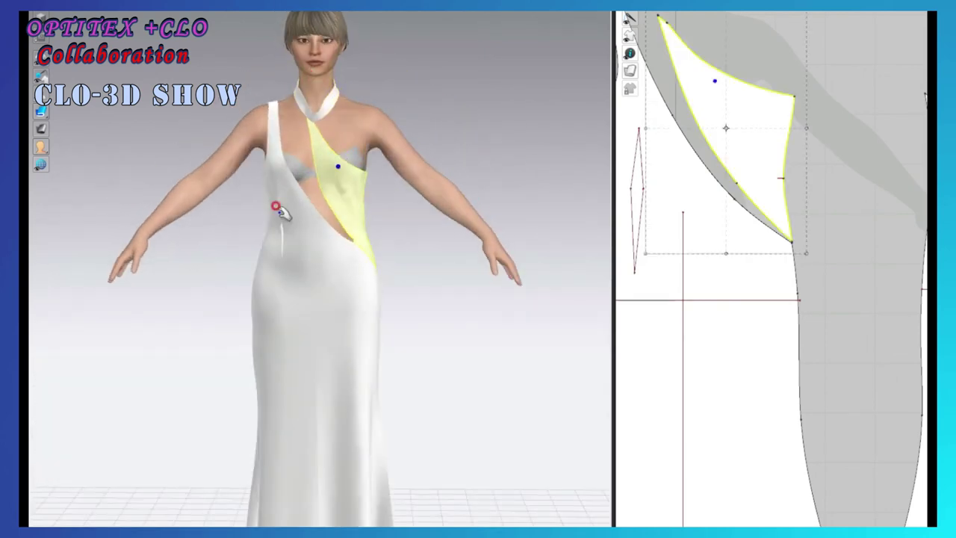
pyautogui.click(293, 164)
pyautogui.moveTo(321, 230)
pyautogui.mouseDown(button='right')
pyautogui.moveTo(356, 286)
pyautogui.moveTo(284, 312)
pyautogui.moveTo(278, 389)
pyautogui.moveTo(364, 200)
pyautogui.moveTo(299, 249)
pyautogui.moveTo(228, 256)
pyautogui.mouseUp(button='right')
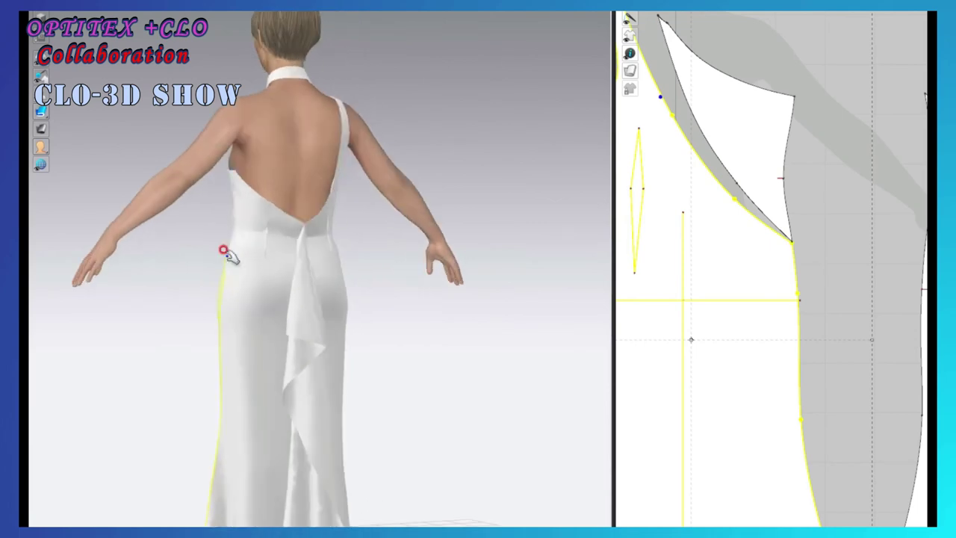
pyautogui.moveTo(355, 270); pyautogui.dragTo(316, 310, button='right')
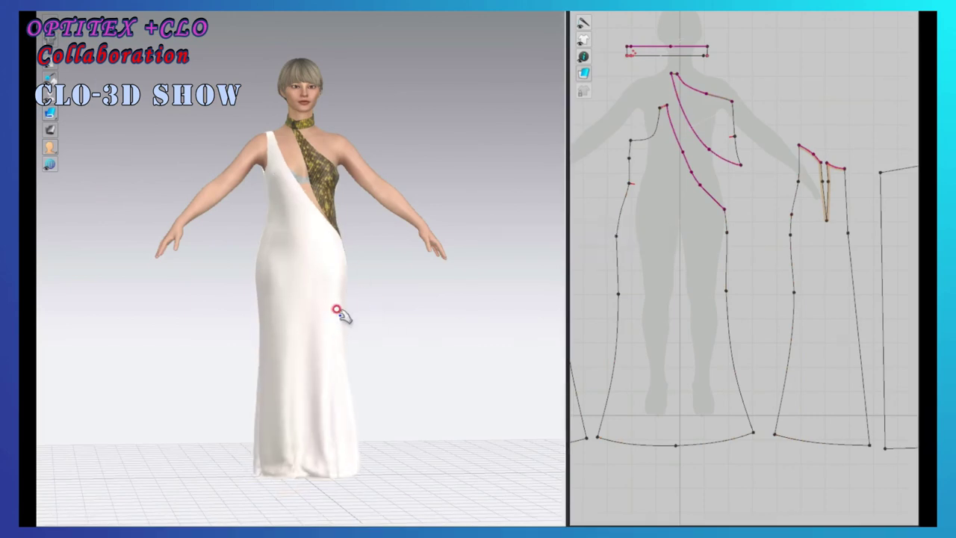
# - Pull the side drape panel upward so it falls loosely down the skirt
pyautogui.moveTo(336, 311)
pyautogui.mouseDown(button='right')
pyautogui.moveTo(289, 380)
pyautogui.moveTo(298, 392)
pyautogui.mouseUp(button='right')
pyautogui.moveTo(388, 407); pyautogui.dragTo(369, 346)
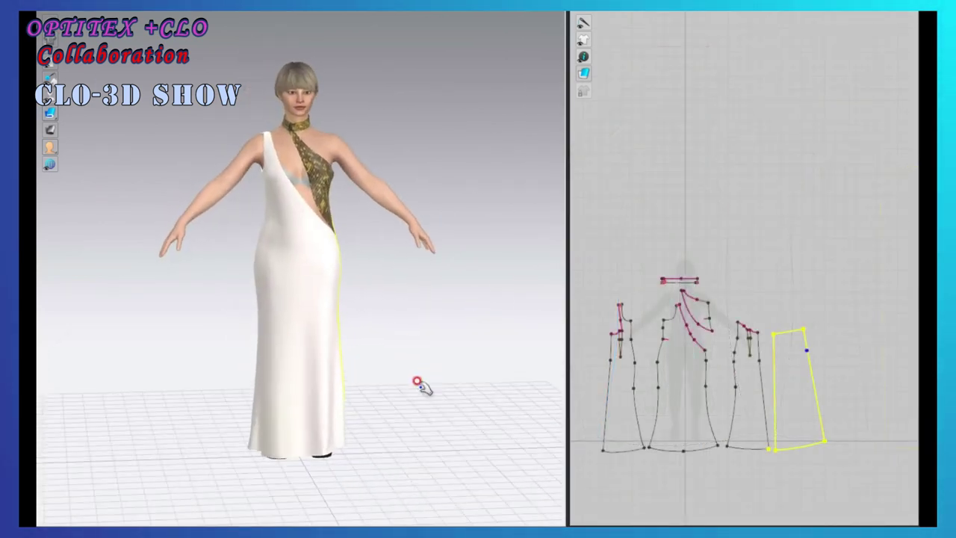
pyautogui.scroll(2, 670, 449)
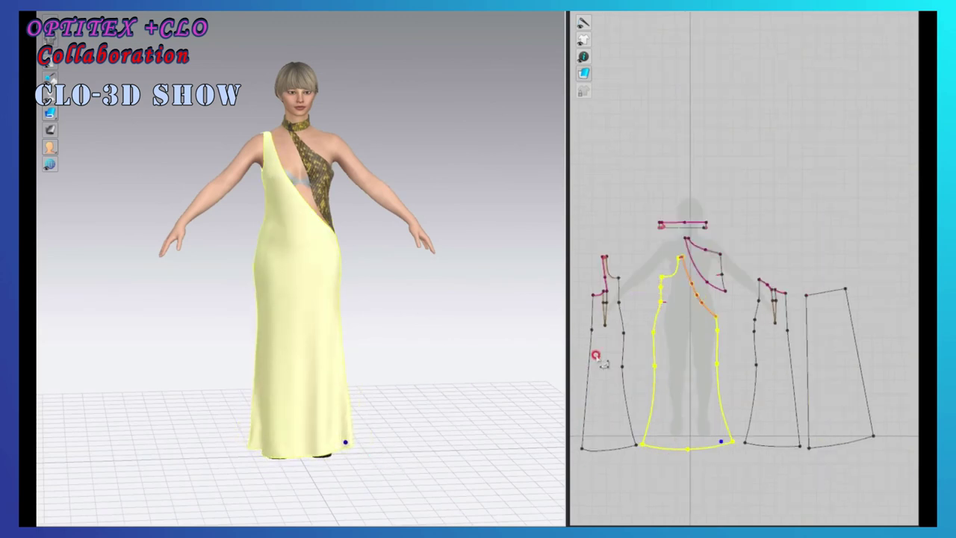
pyautogui.click(105, 151)
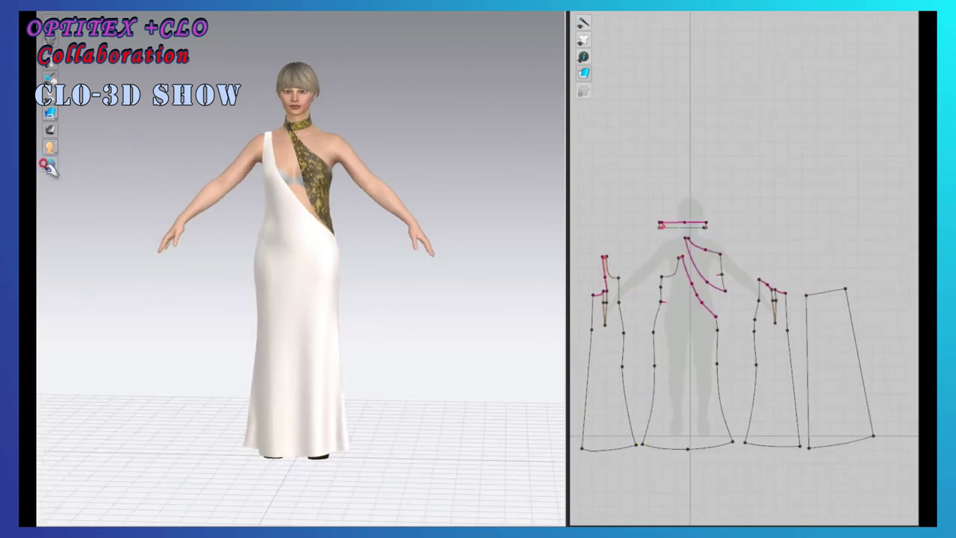
pyautogui.moveTo(333, 344); pyautogui.dragTo(130, 410, button='right')
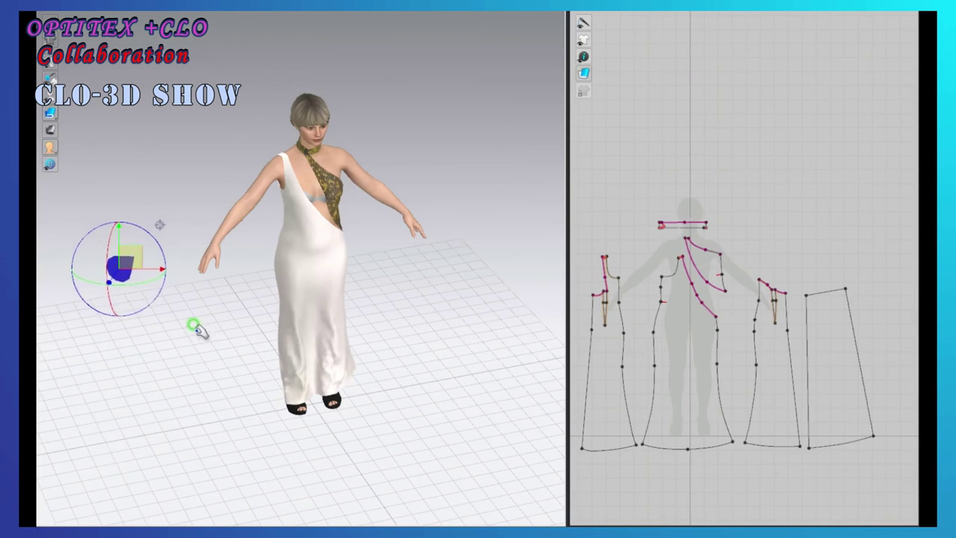
pyautogui.moveTo(198, 330)
pyautogui.mouseDown(button='right')
pyautogui.moveTo(437, 369)
pyautogui.moveTo(384, 388)
pyautogui.moveTo(367, 407)
pyautogui.moveTo(134, 345)
pyautogui.mouseUp(button='right')
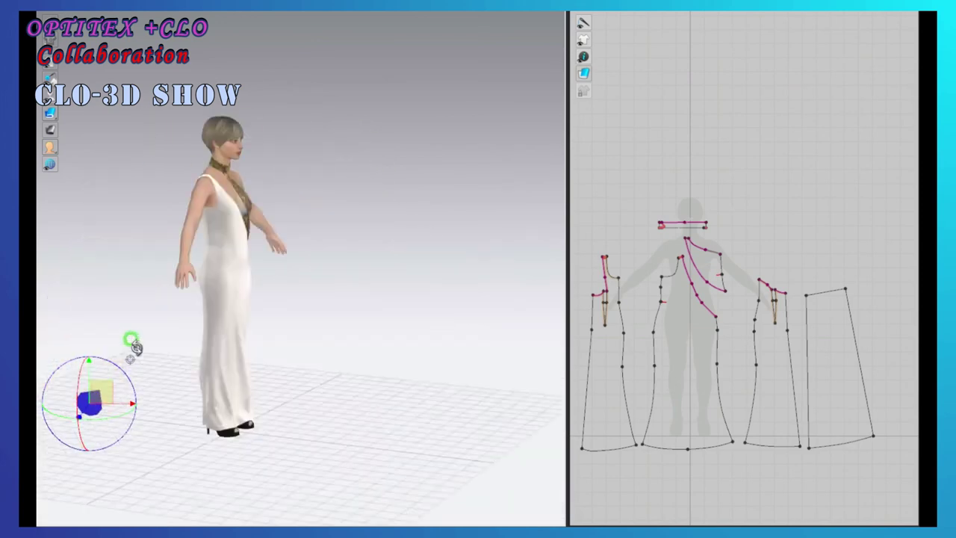
# - Ghost the avatar in plain white, then hide it with Shift+A so only the gown shows
pyautogui.press('2')
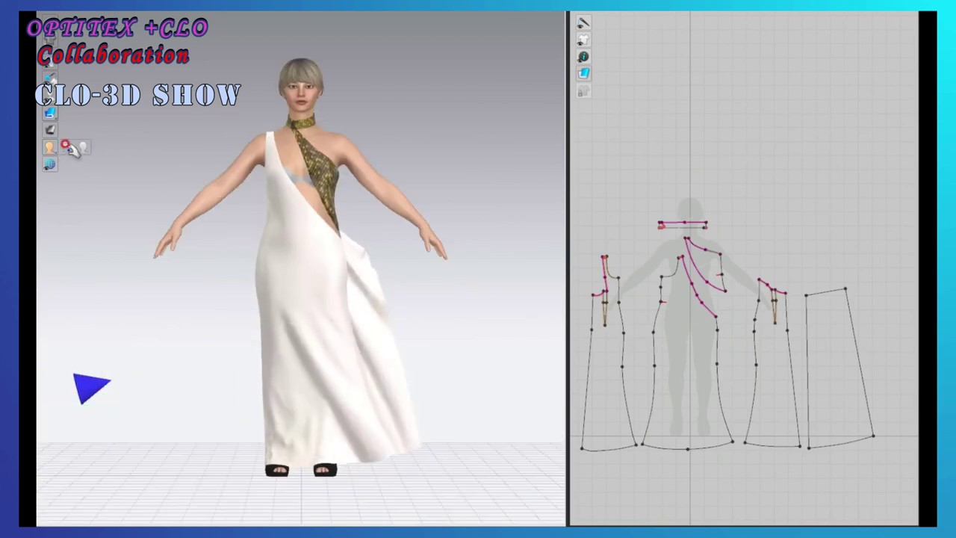
pyautogui.click(67, 147)
pyautogui.moveTo(89, 128); pyautogui.dragTo(117, 133, button='right')
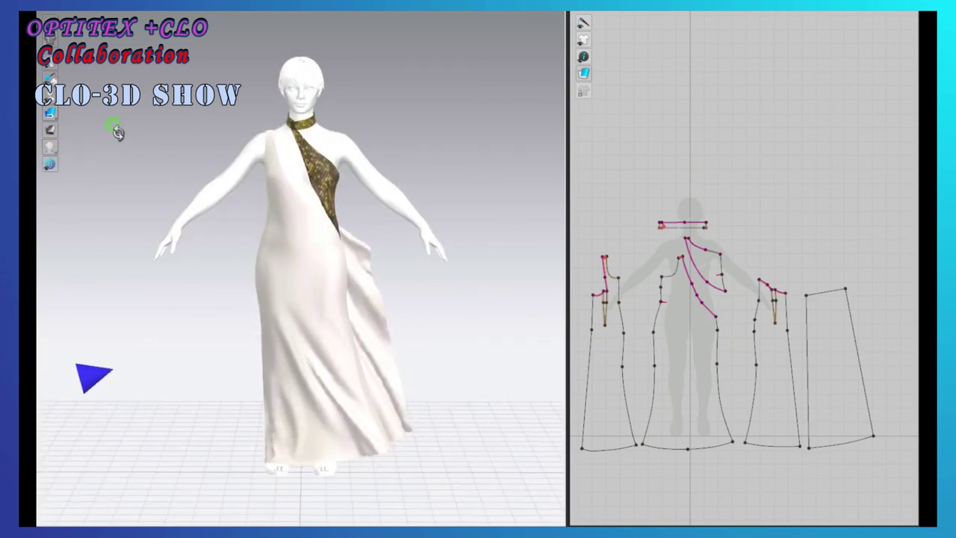
pyautogui.hotkey('shift', 'a')
pyautogui.moveTo(448, 217)
pyautogui.mouseDown(button='right')
pyautogui.moveTo(503, 210)
pyautogui.moveTo(526, 484)
pyautogui.mouseUp(button='right')
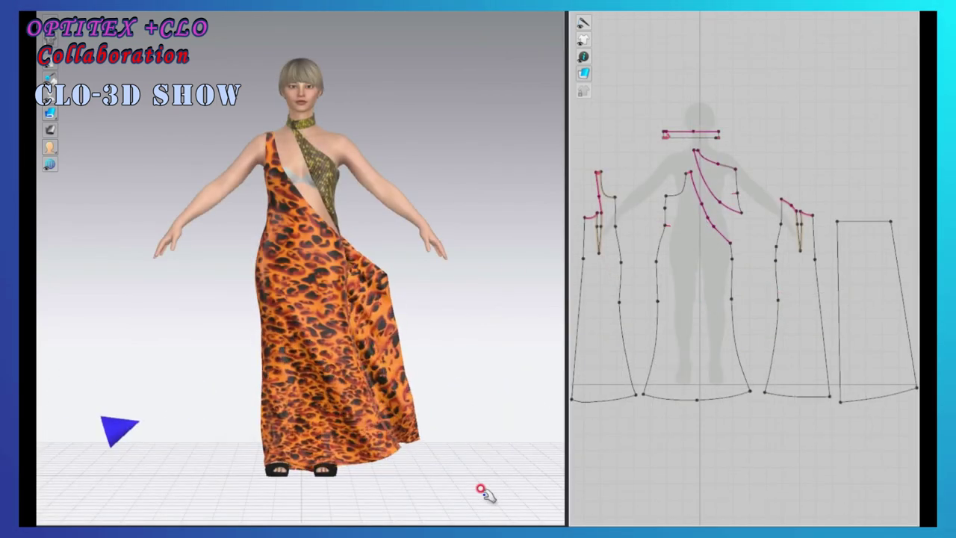
# - Orbit around the gown to inspect its new fabrics, ending on a straight front view
pyautogui.moveTo(548, 358)
pyautogui.mouseDown(button='right')
pyautogui.moveTo(500, 390)
pyautogui.moveTo(459, 441)
pyautogui.moveTo(376, 366)
pyautogui.moveTo(470, 380)
pyautogui.mouseUp(button='right')
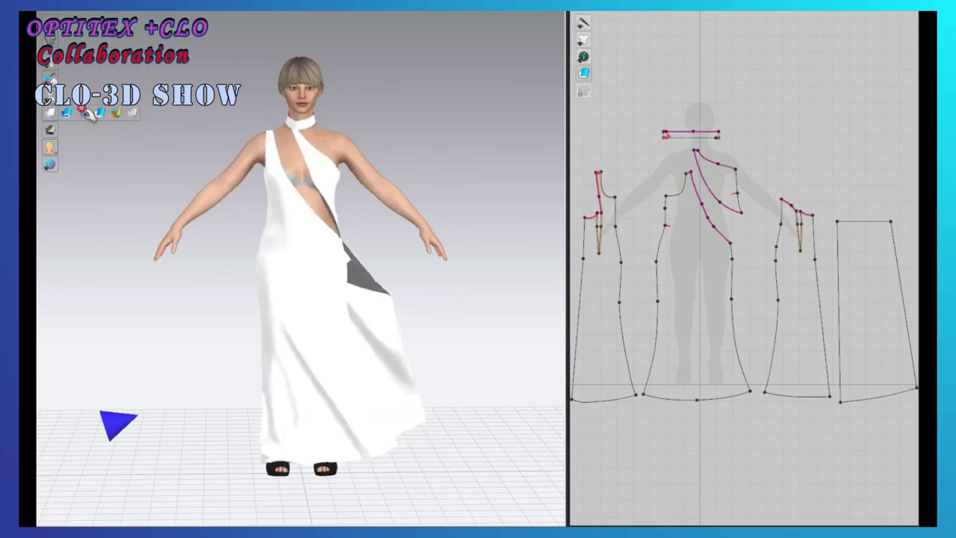
pyautogui.moveTo(183, 160); pyautogui.dragTo(313, 193, button='right')
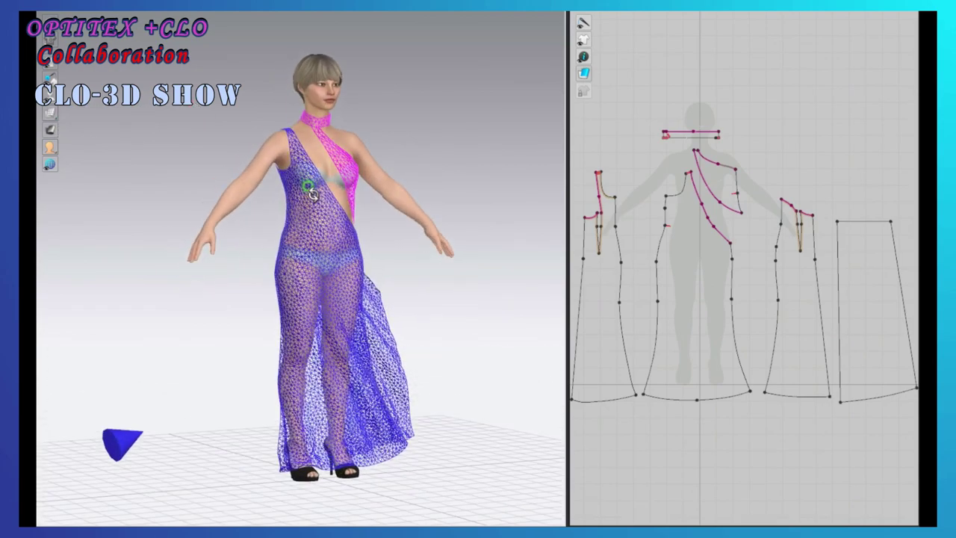
pyautogui.moveTo(128, 124)
pyautogui.mouseDown(button='right')
pyautogui.moveTo(320, 427)
pyautogui.moveTo(482, 448)
pyautogui.moveTo(482, 416)
pyautogui.mouseUp(button='right')
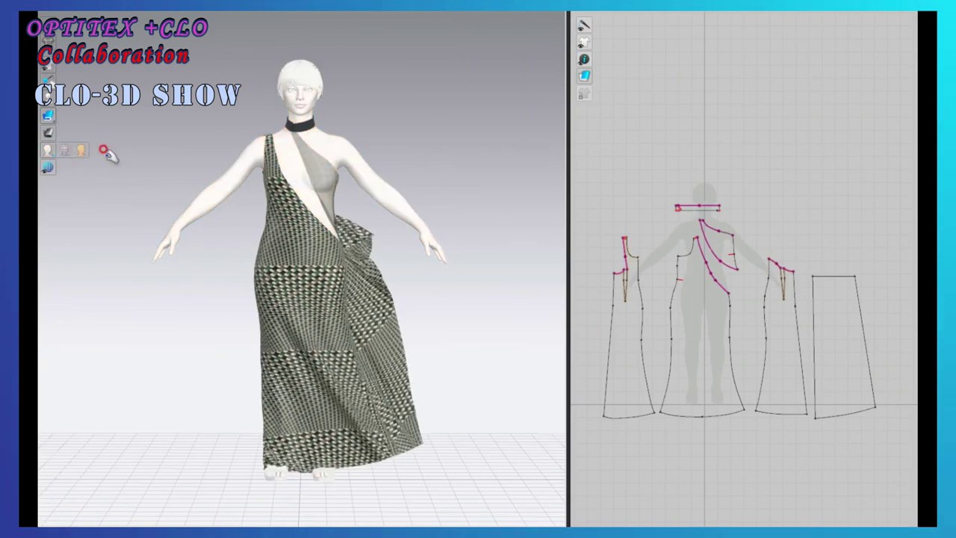
pyautogui.moveTo(108, 153)
pyautogui.mouseDown(button='right')
pyautogui.moveTo(395, 150)
pyautogui.moveTo(486, 142)
pyautogui.moveTo(538, 117)
pyautogui.moveTo(461, 207)
pyautogui.moveTo(540, 249)
pyautogui.mouseUp(button='right')
pyautogui.press('2')
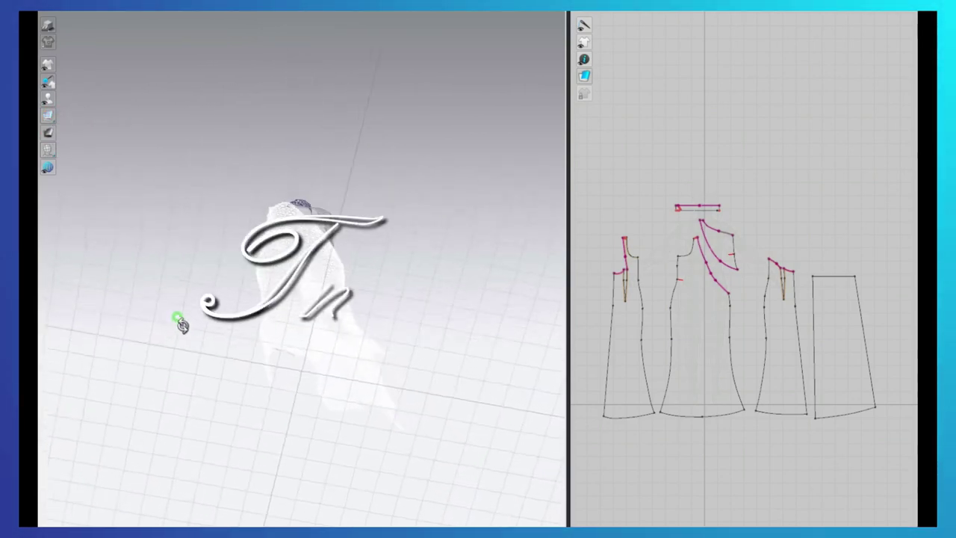
# - Lower the 3D view to a near-level angle to present the finished white gown
pyautogui.moveTo(136, 434)
pyautogui.mouseDown(button='right')
pyautogui.moveTo(152, 396)
pyautogui.moveTo(159, 414)
pyautogui.mouseUp(button='right')
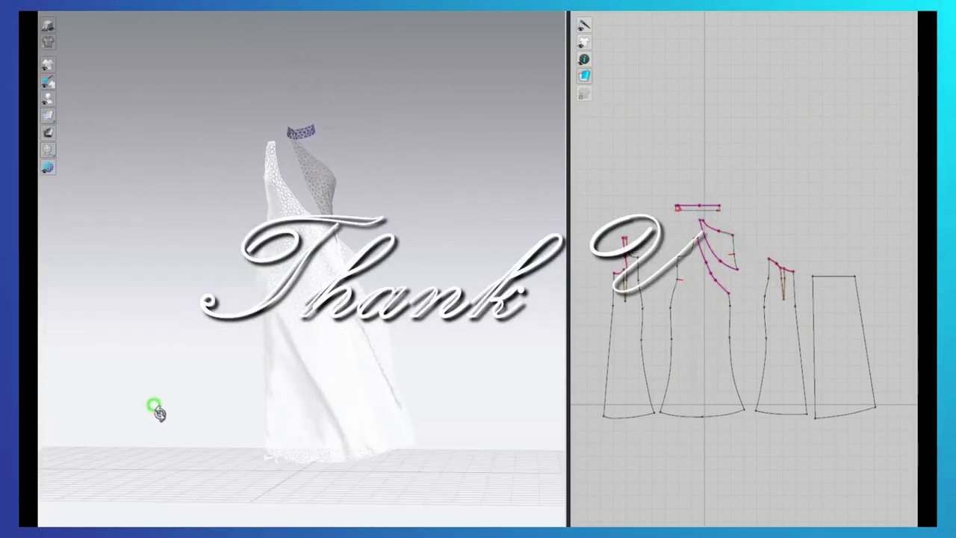